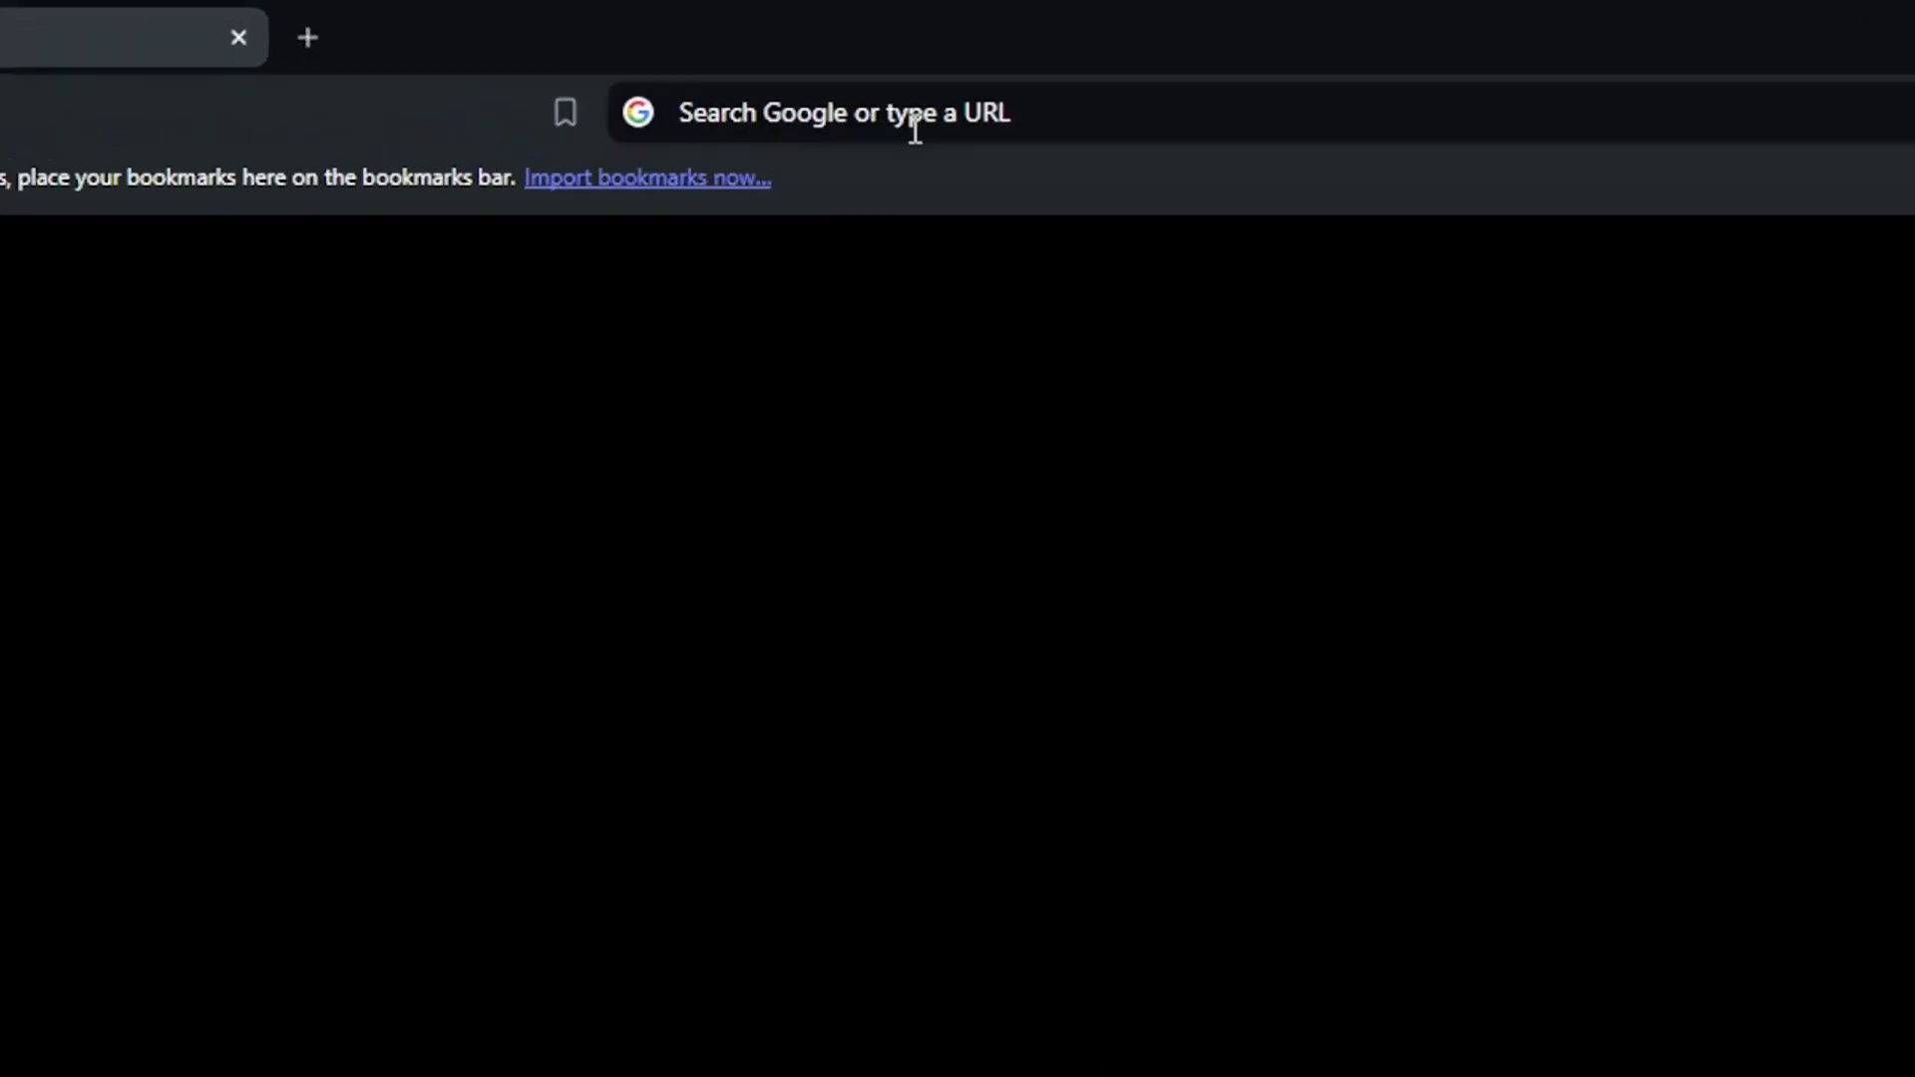
Search the web for powerbi to bring up the Power BI site
type("trello.com")
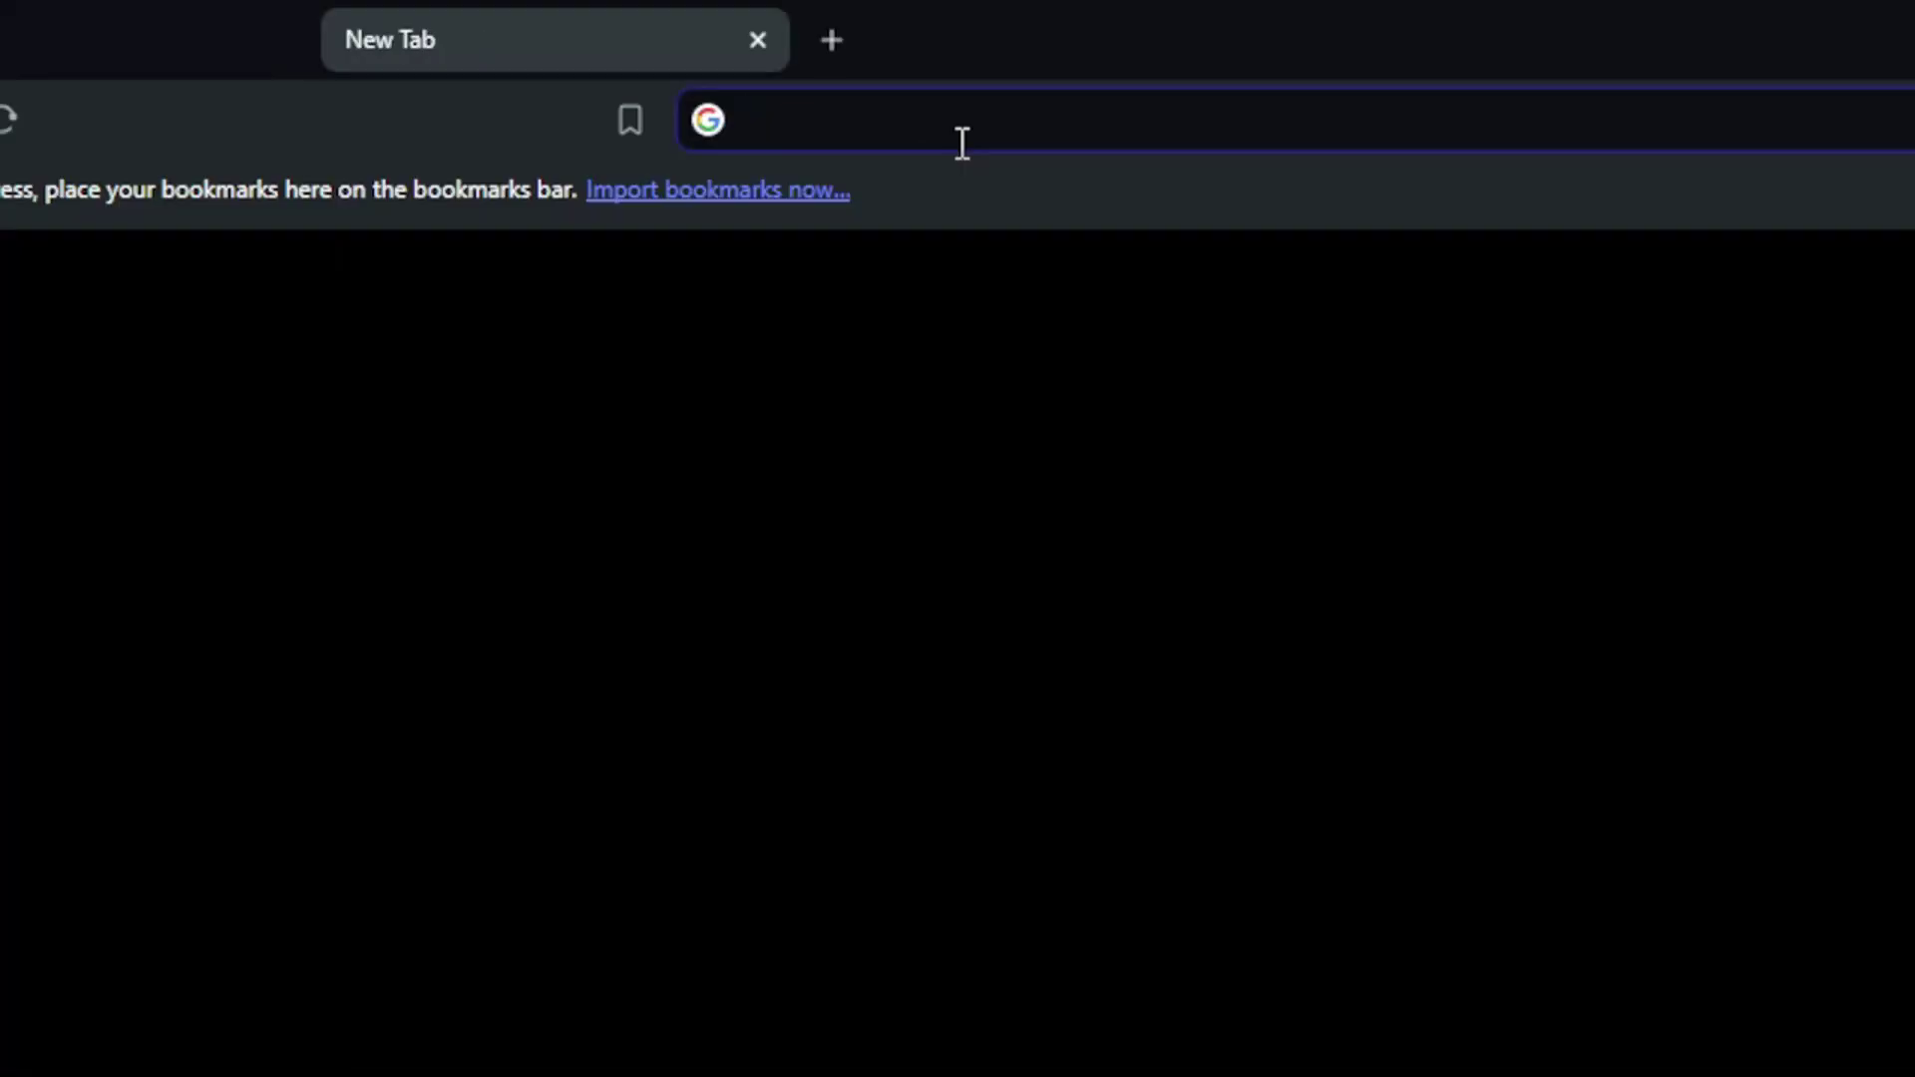
type("powerbi")
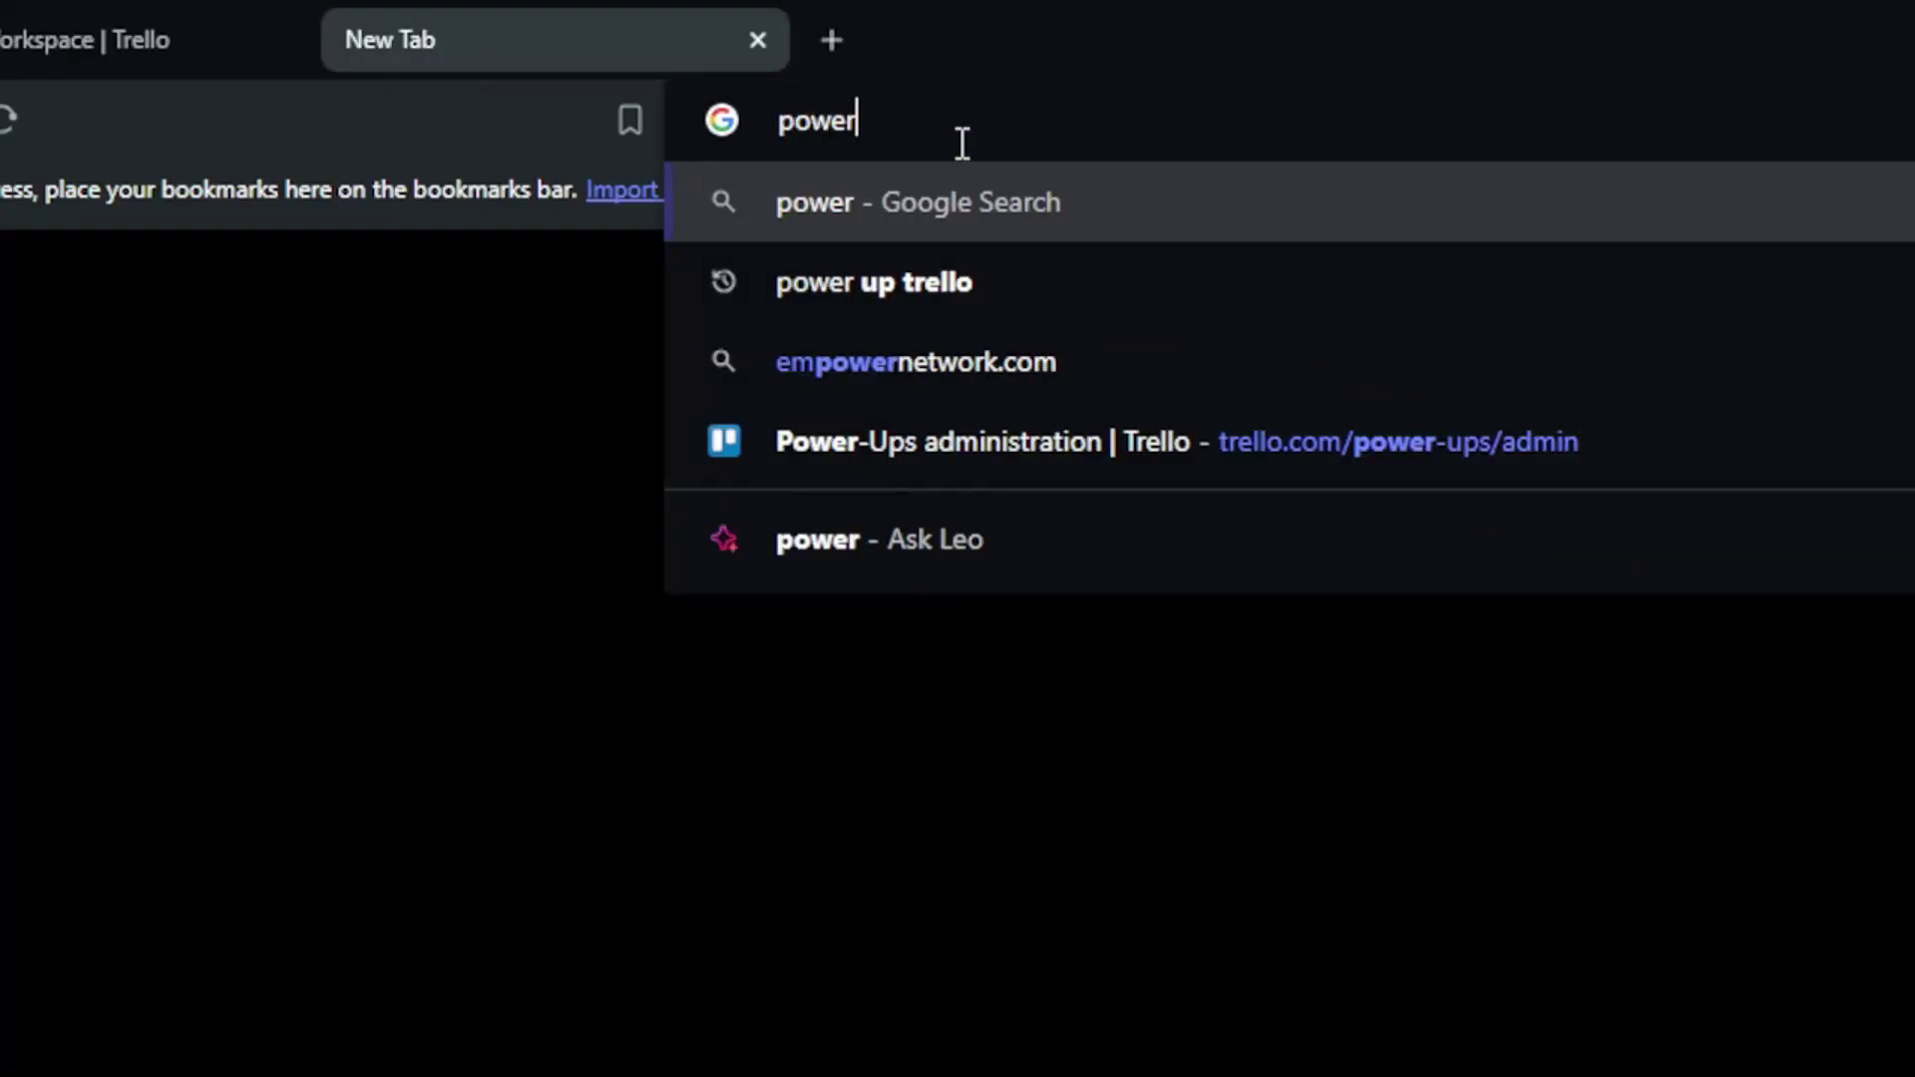
key("Return")
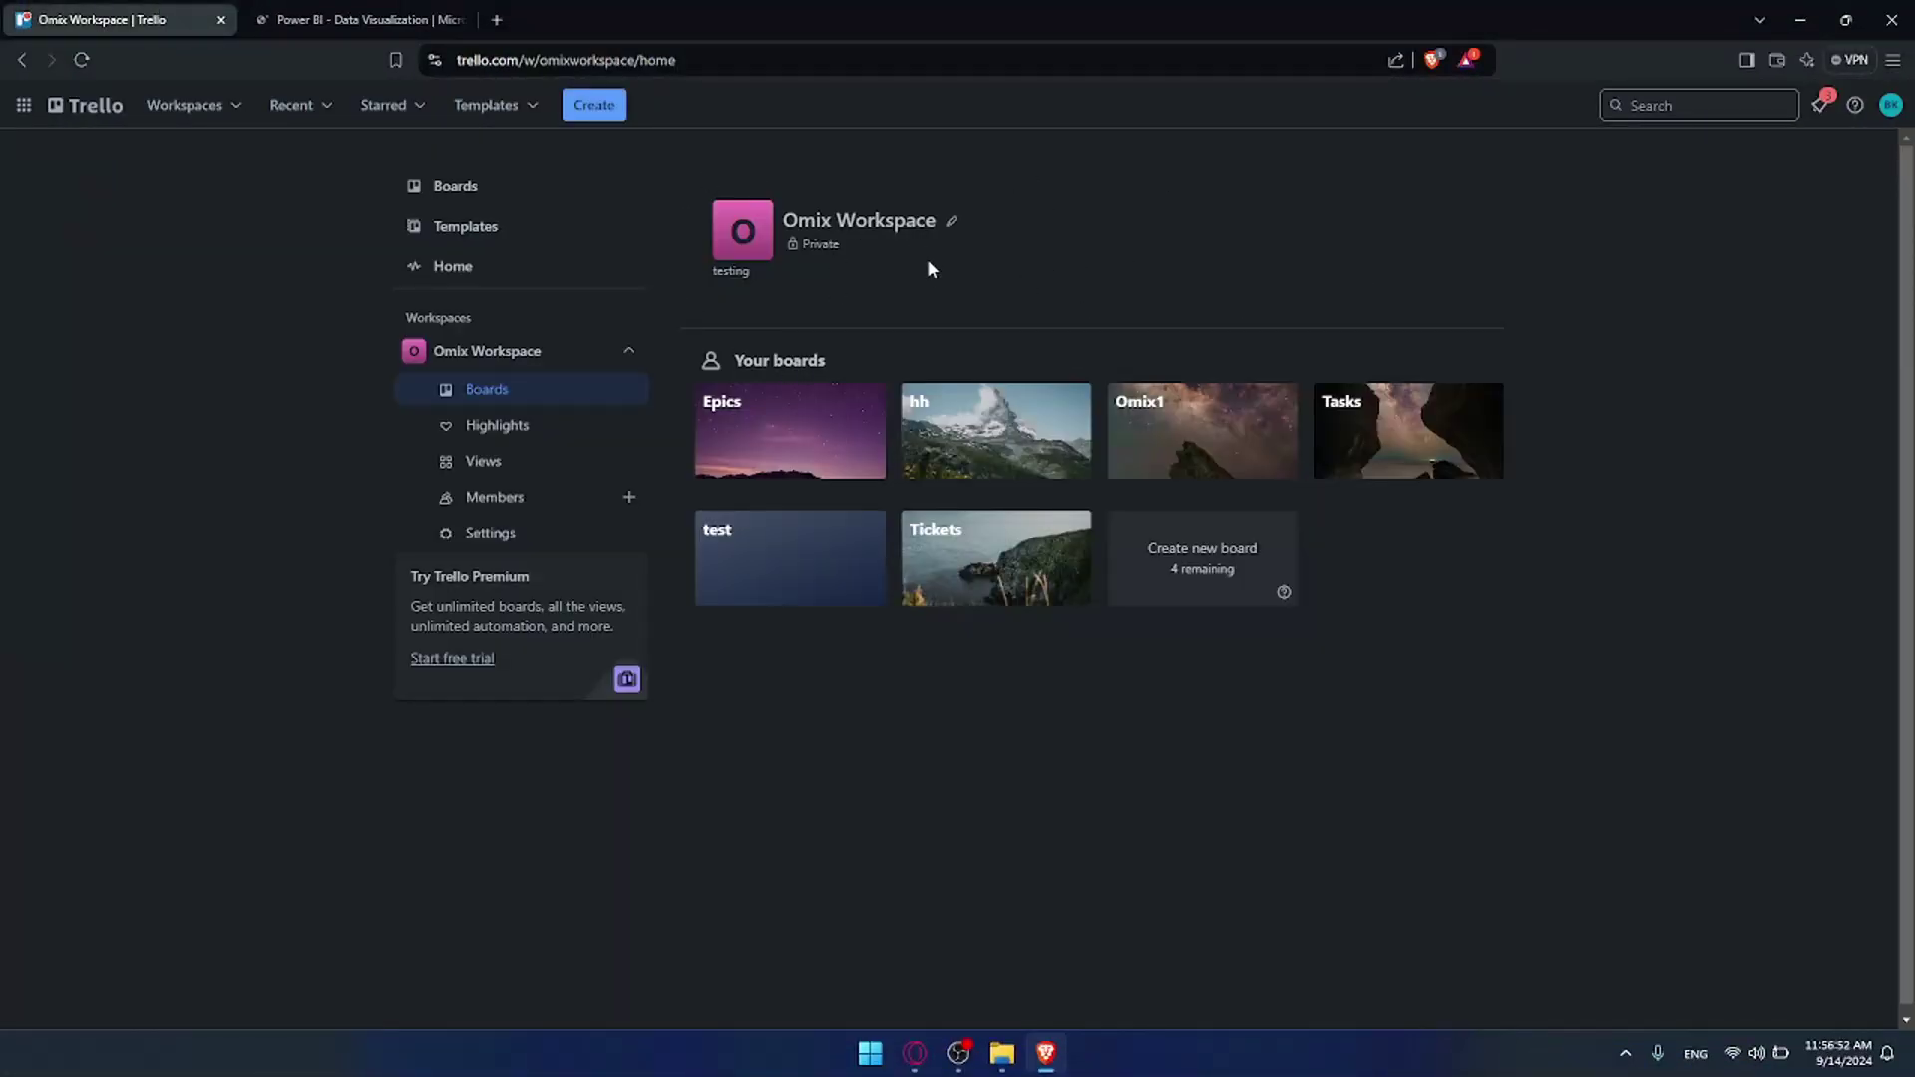
Load trello.com in a new private window and start signing in to Trello
key("ctrl+shift+n")
type("trello.com")
key("Return")
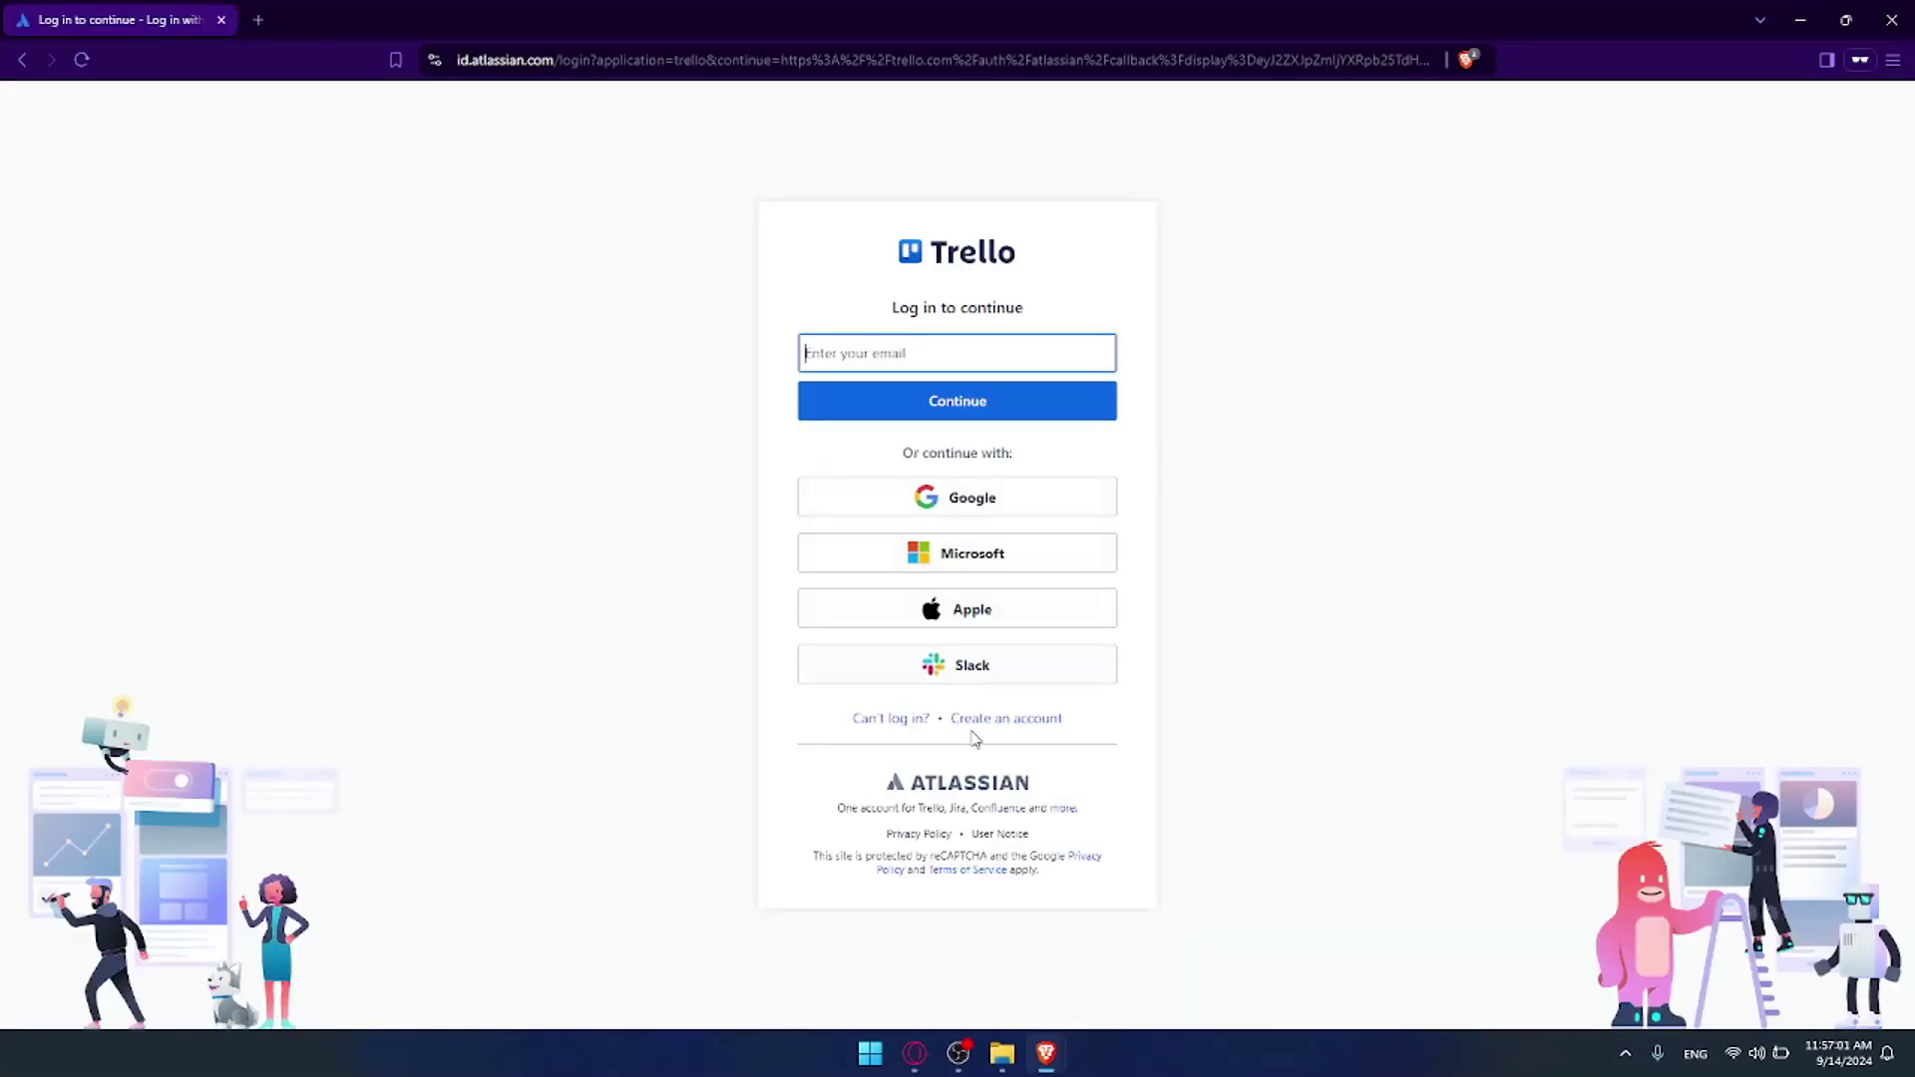
left_click(972, 723)
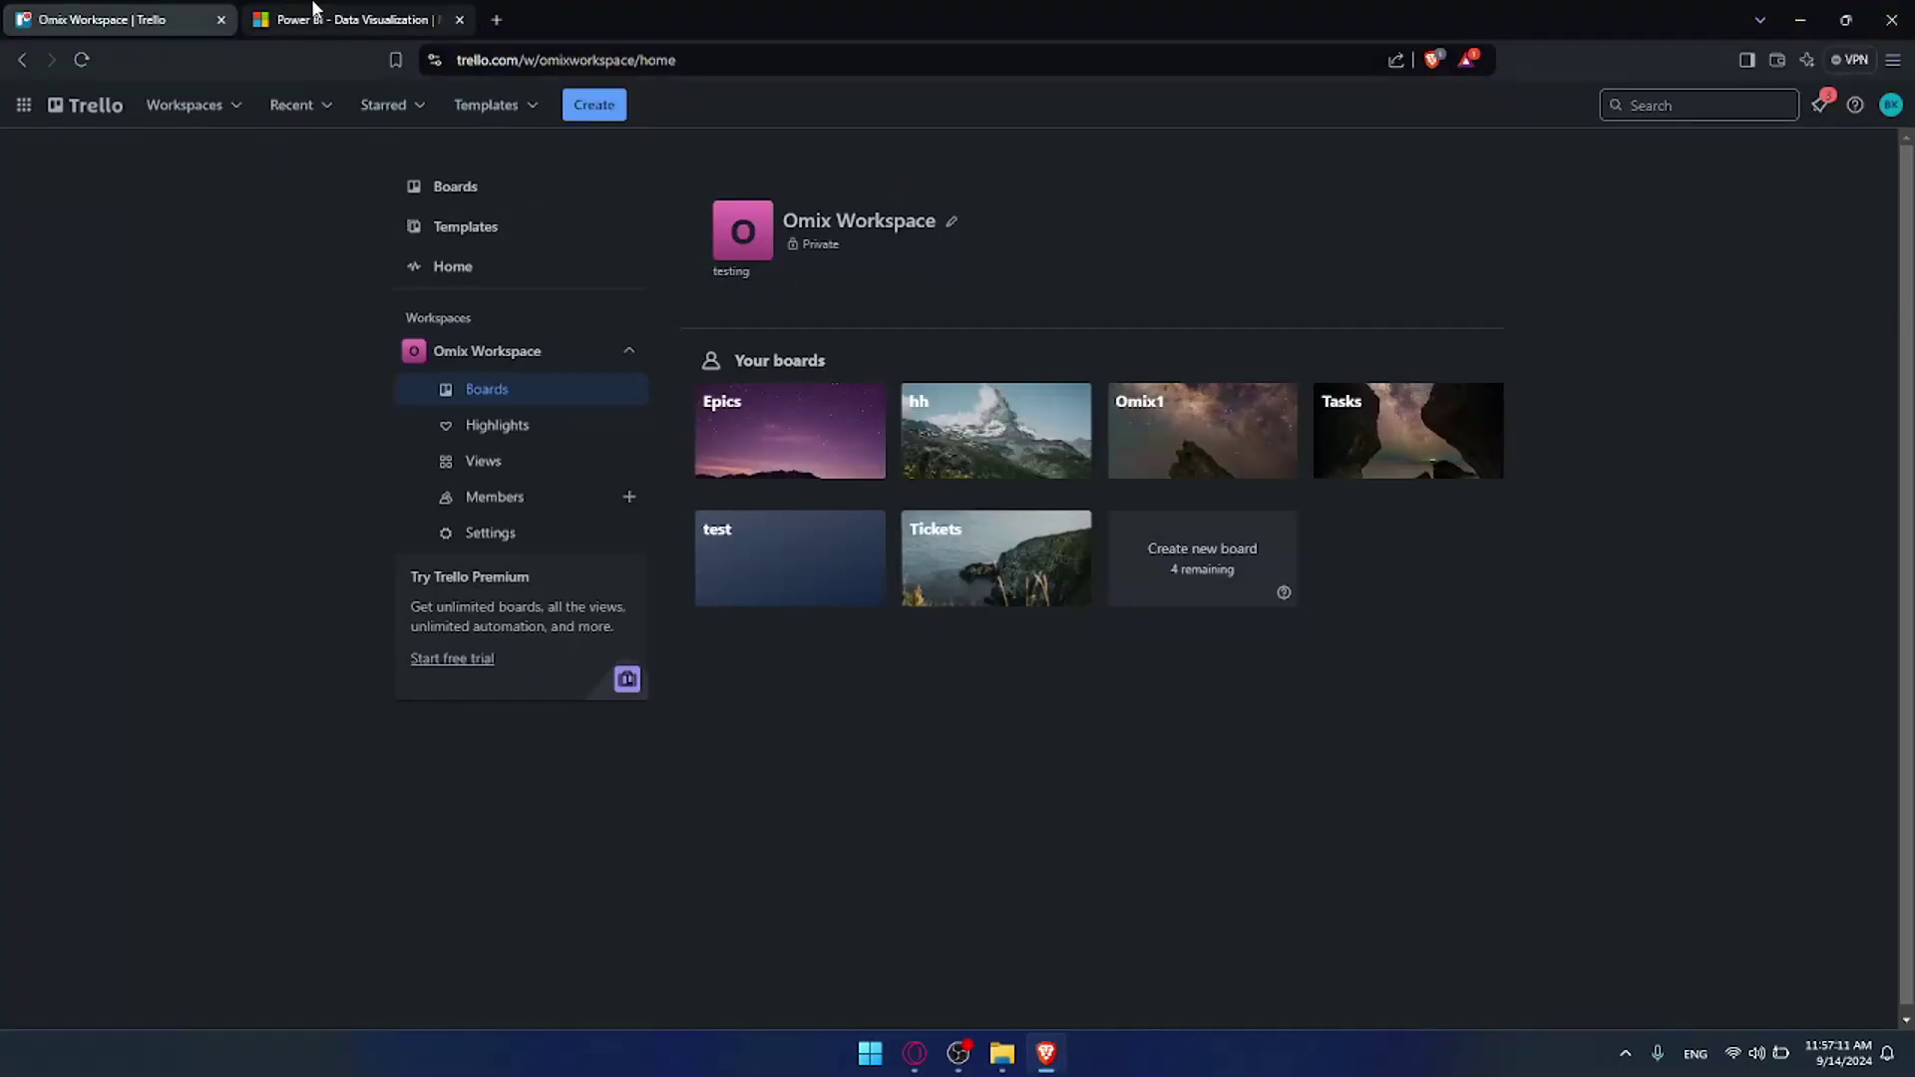
Close the Power BI sign-in tab and go back to the Power BI product page
left_click(312, 19)
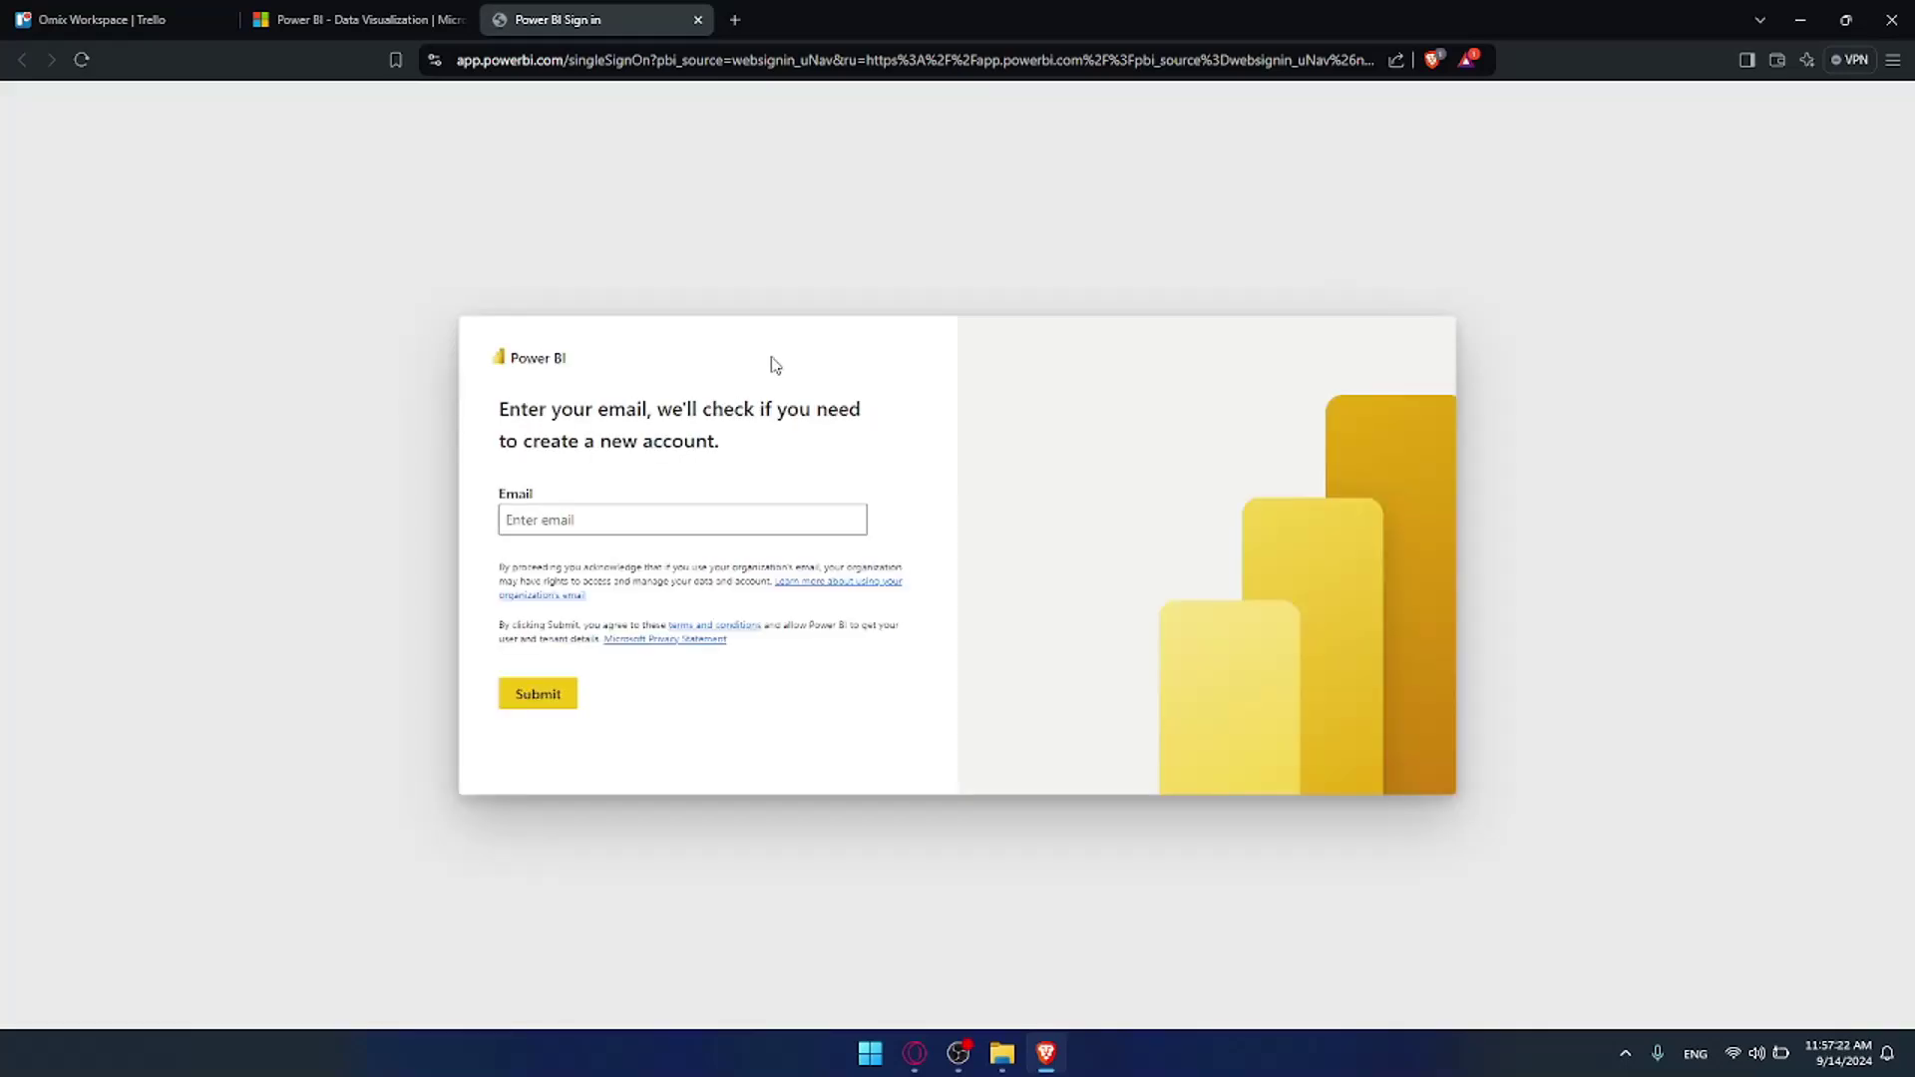
left_click(698, 20)
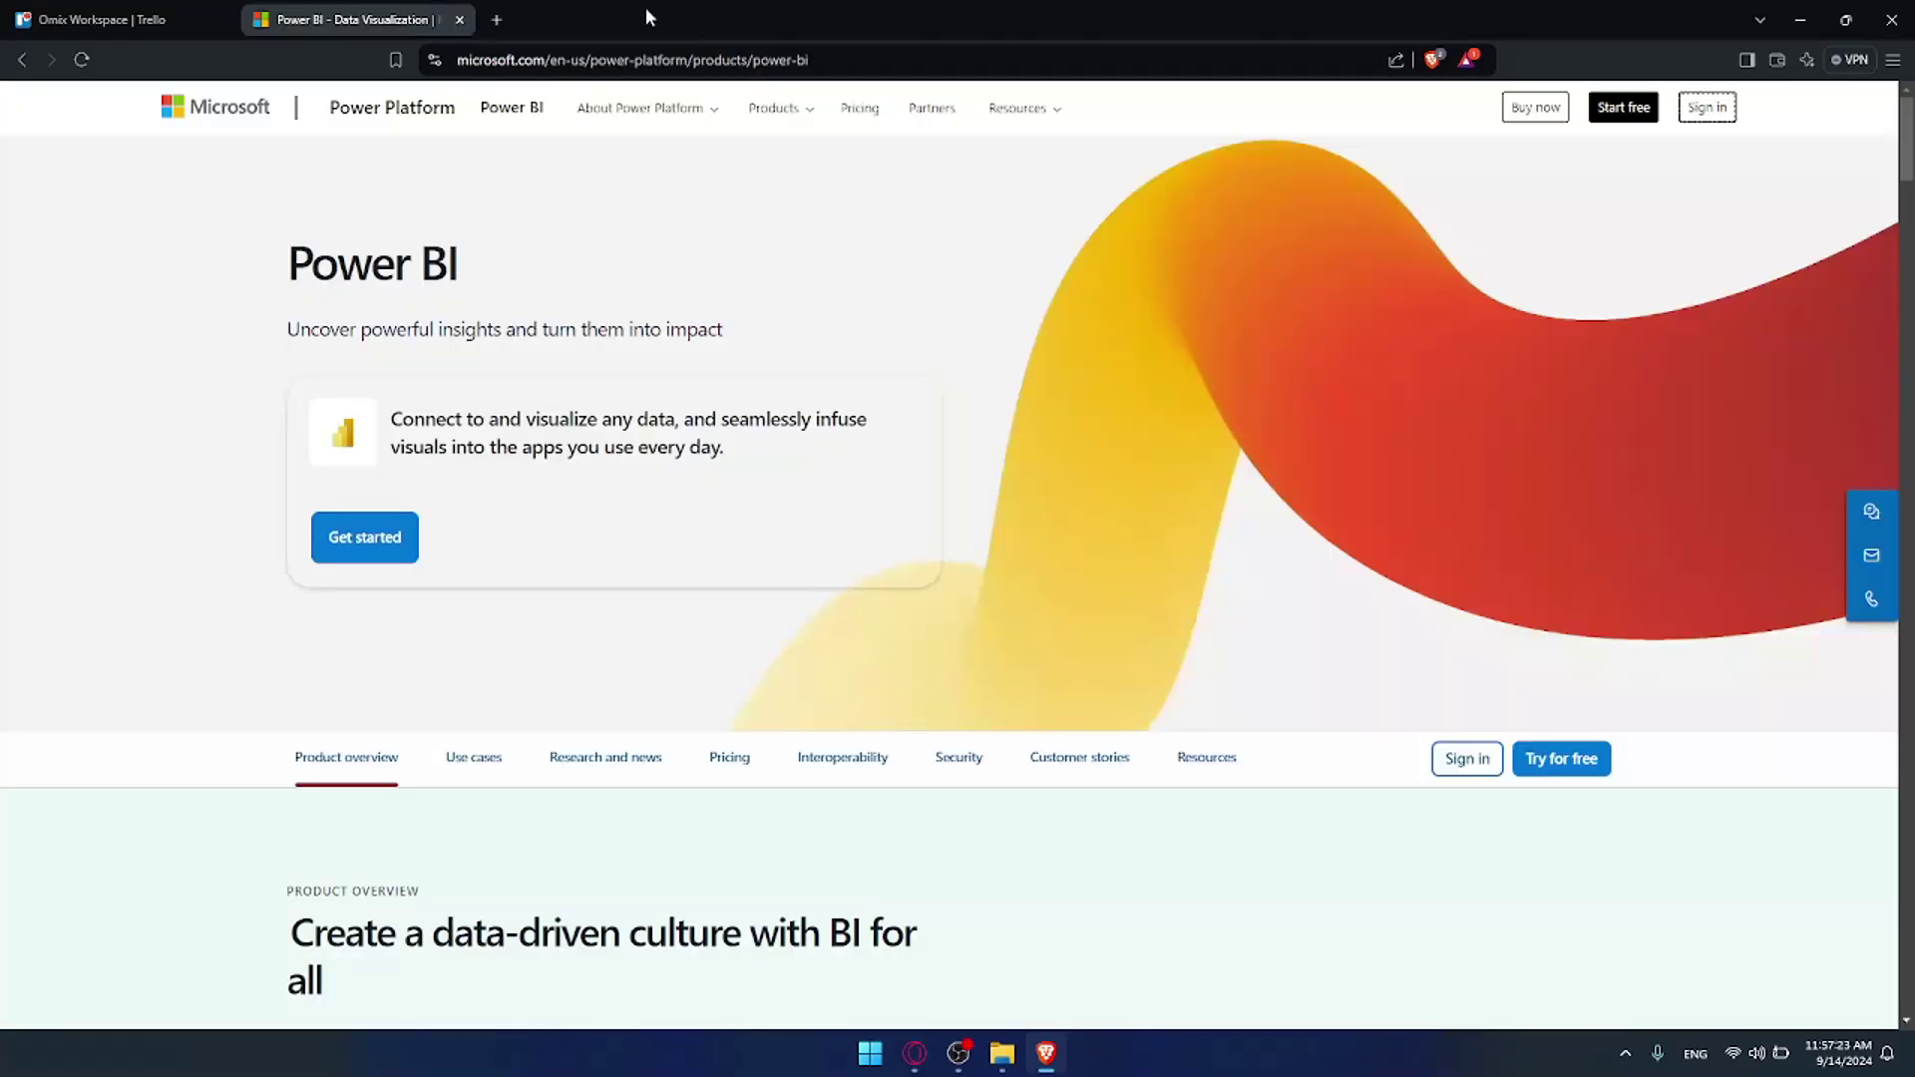
left_click(165, 15)
left_click(339, 20)
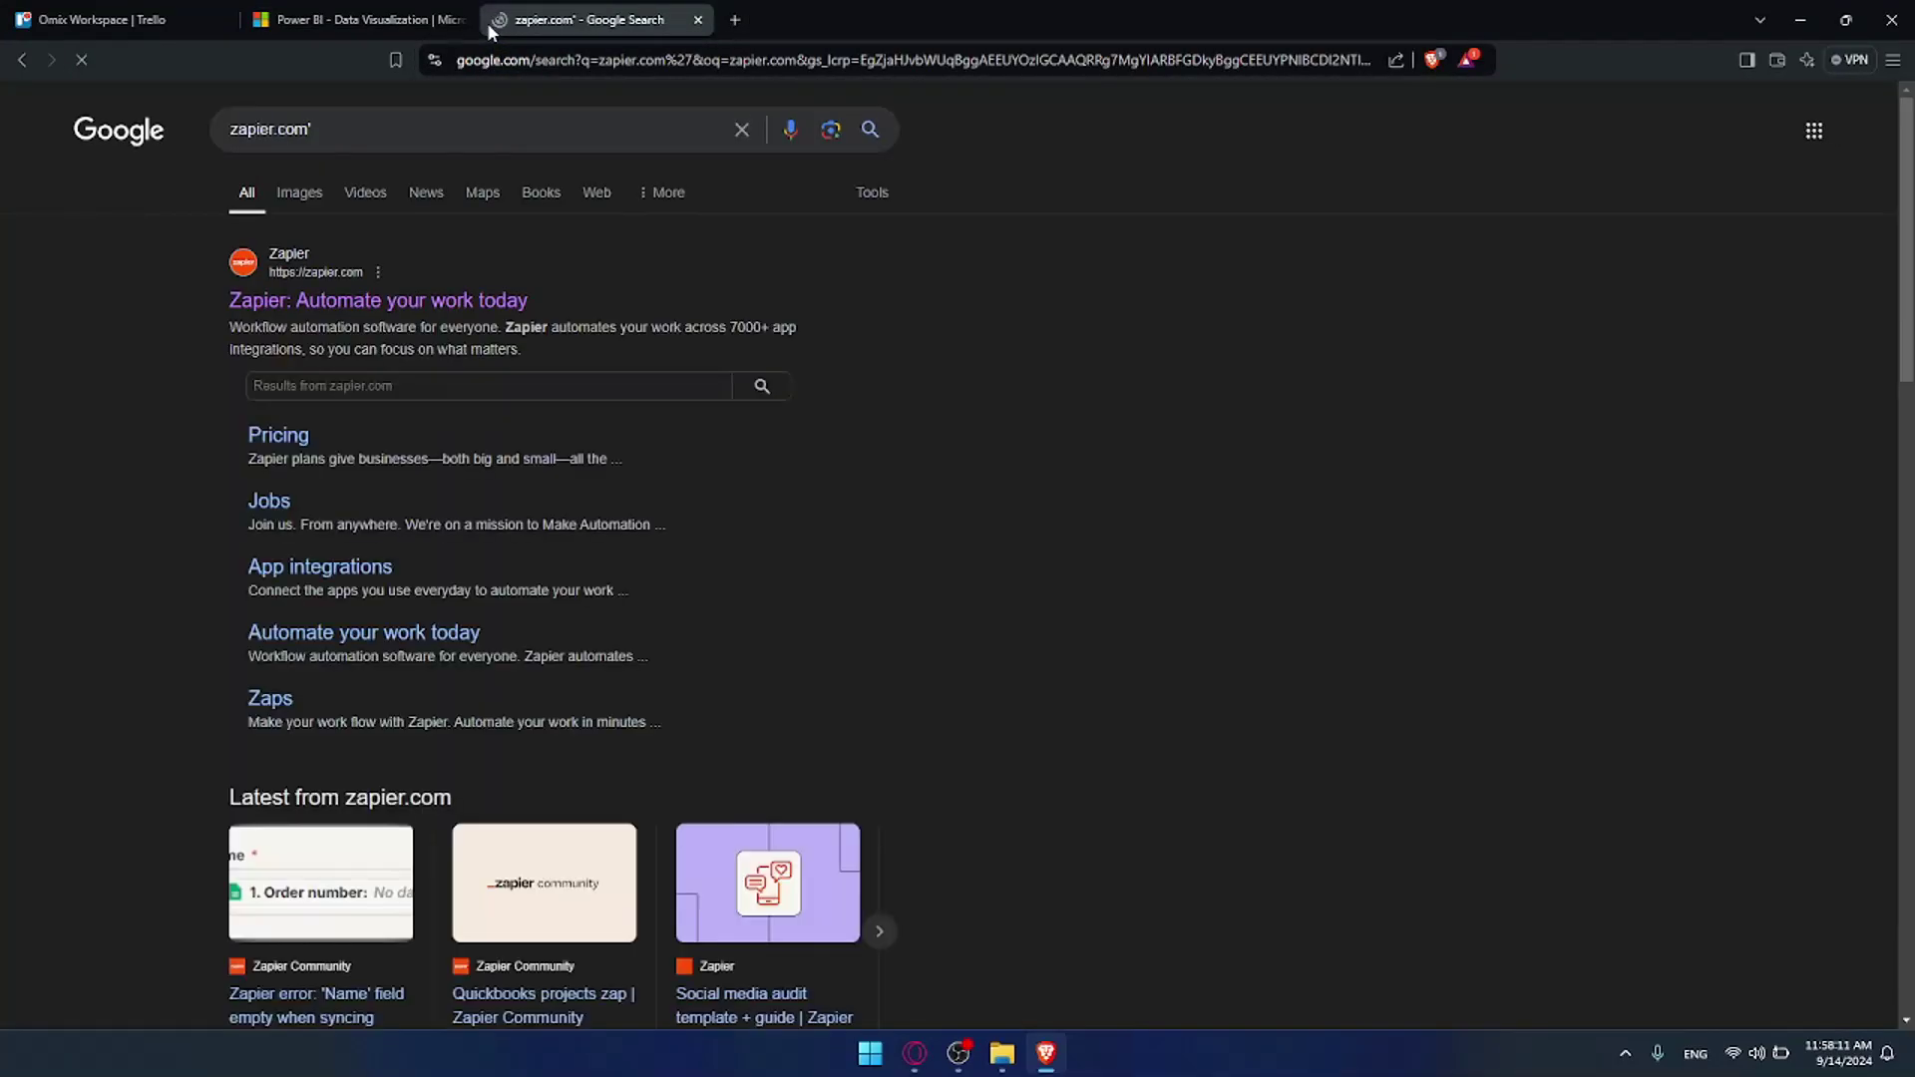
Load zapier.com in the third tab
left_click(465, 68)
type("za")
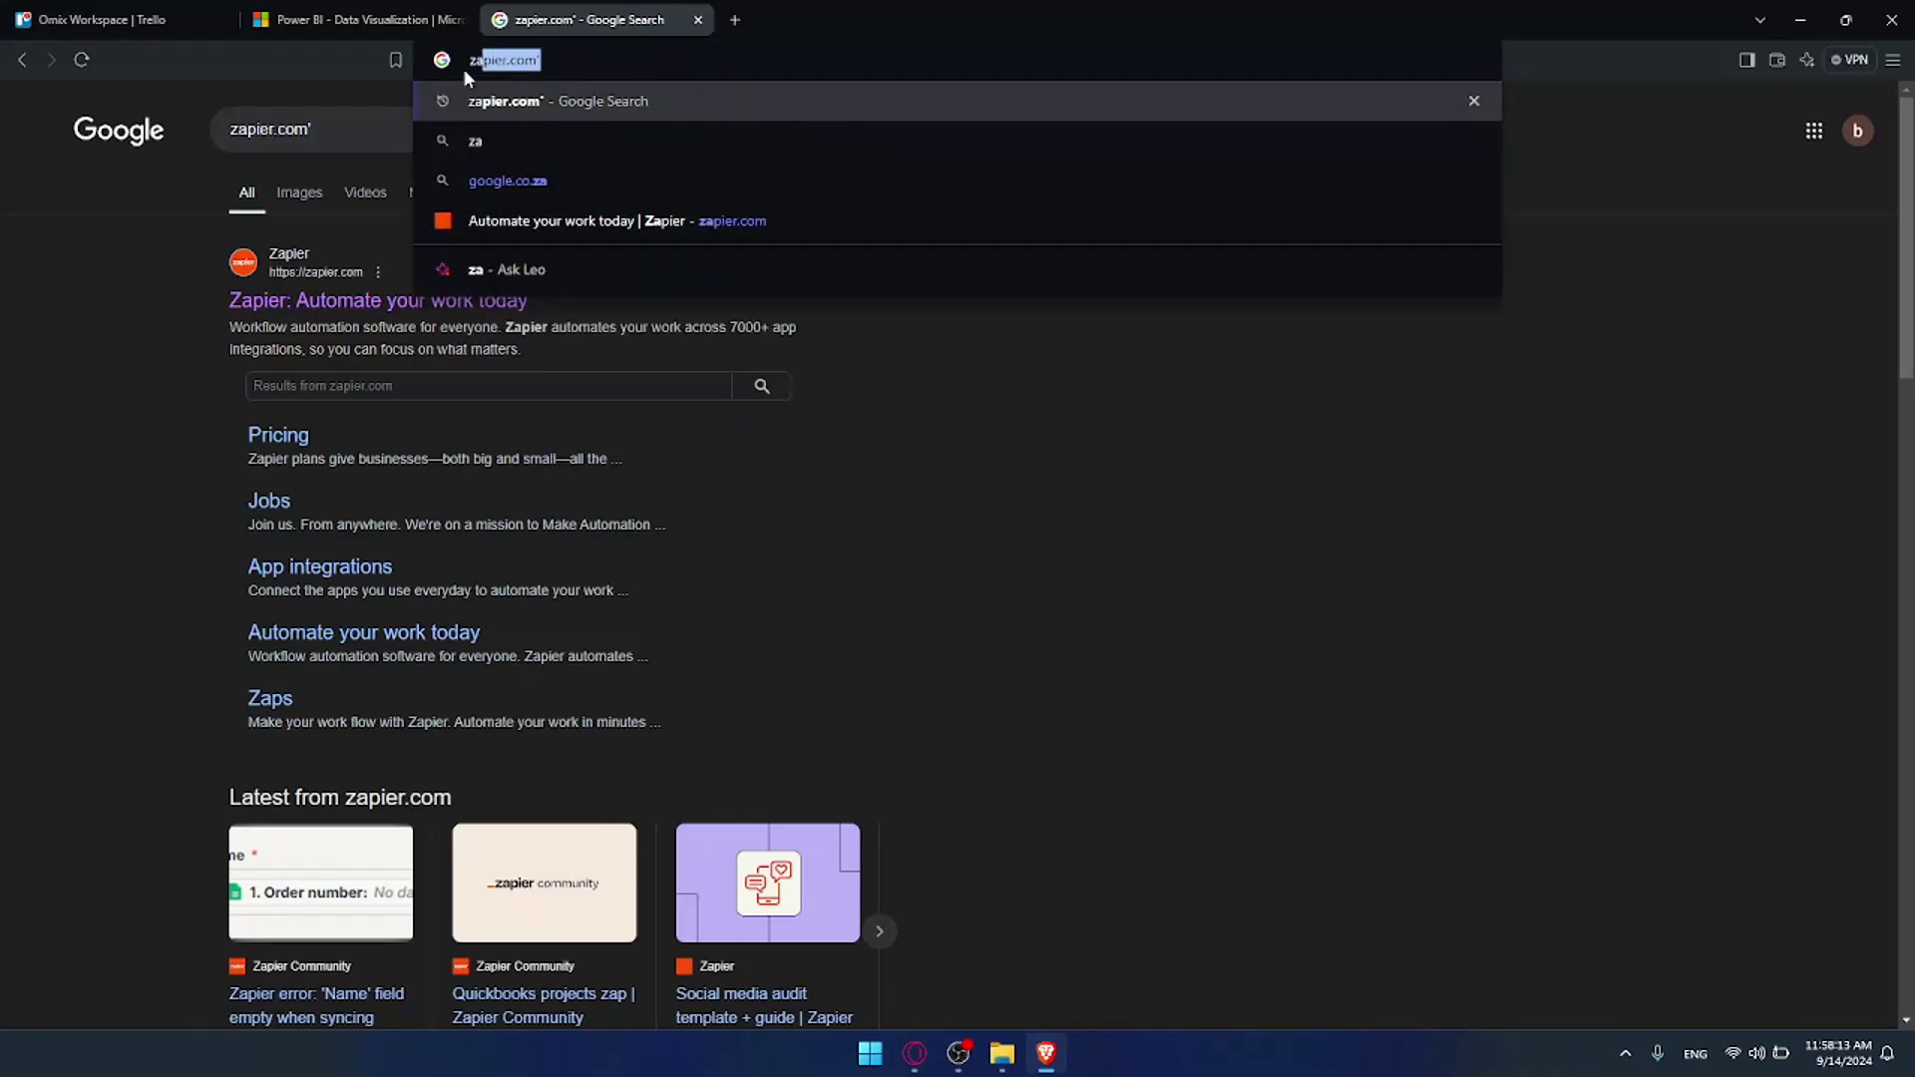
type("pier.com")
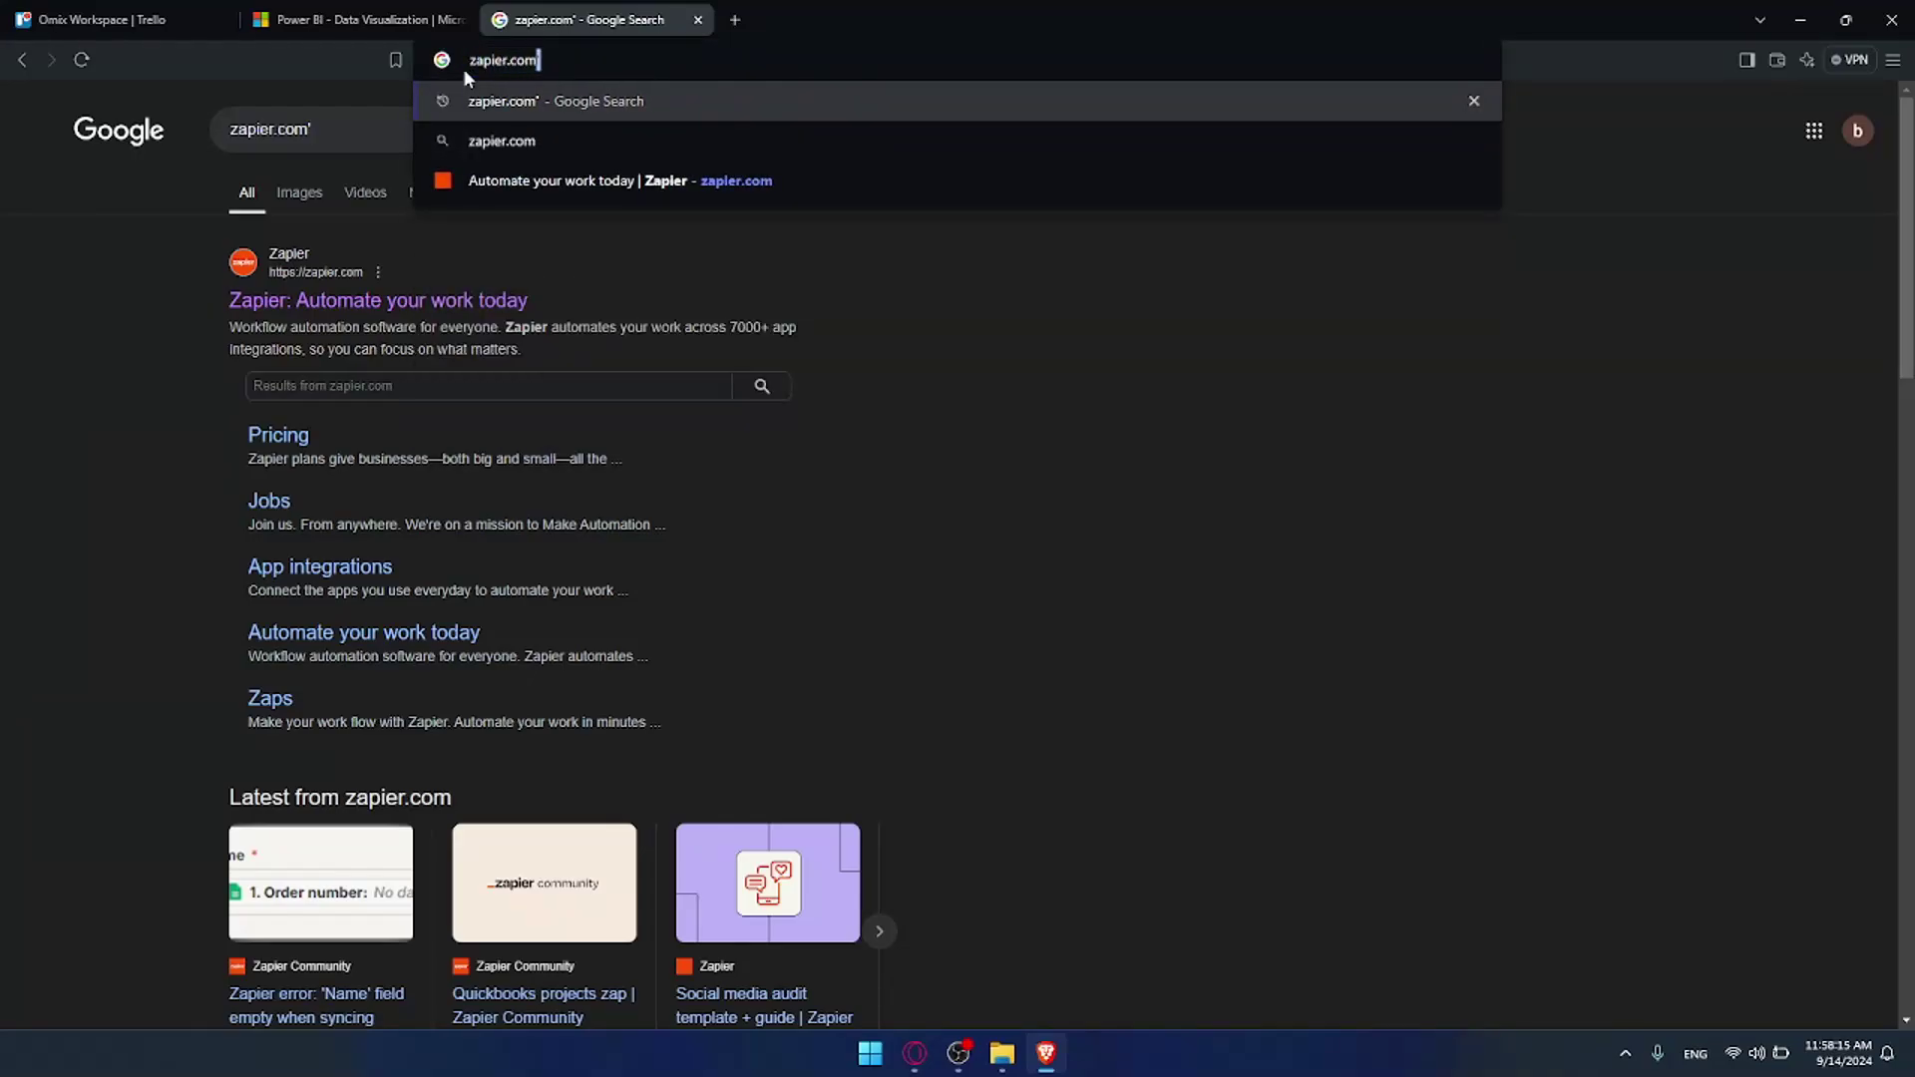
key("Return")
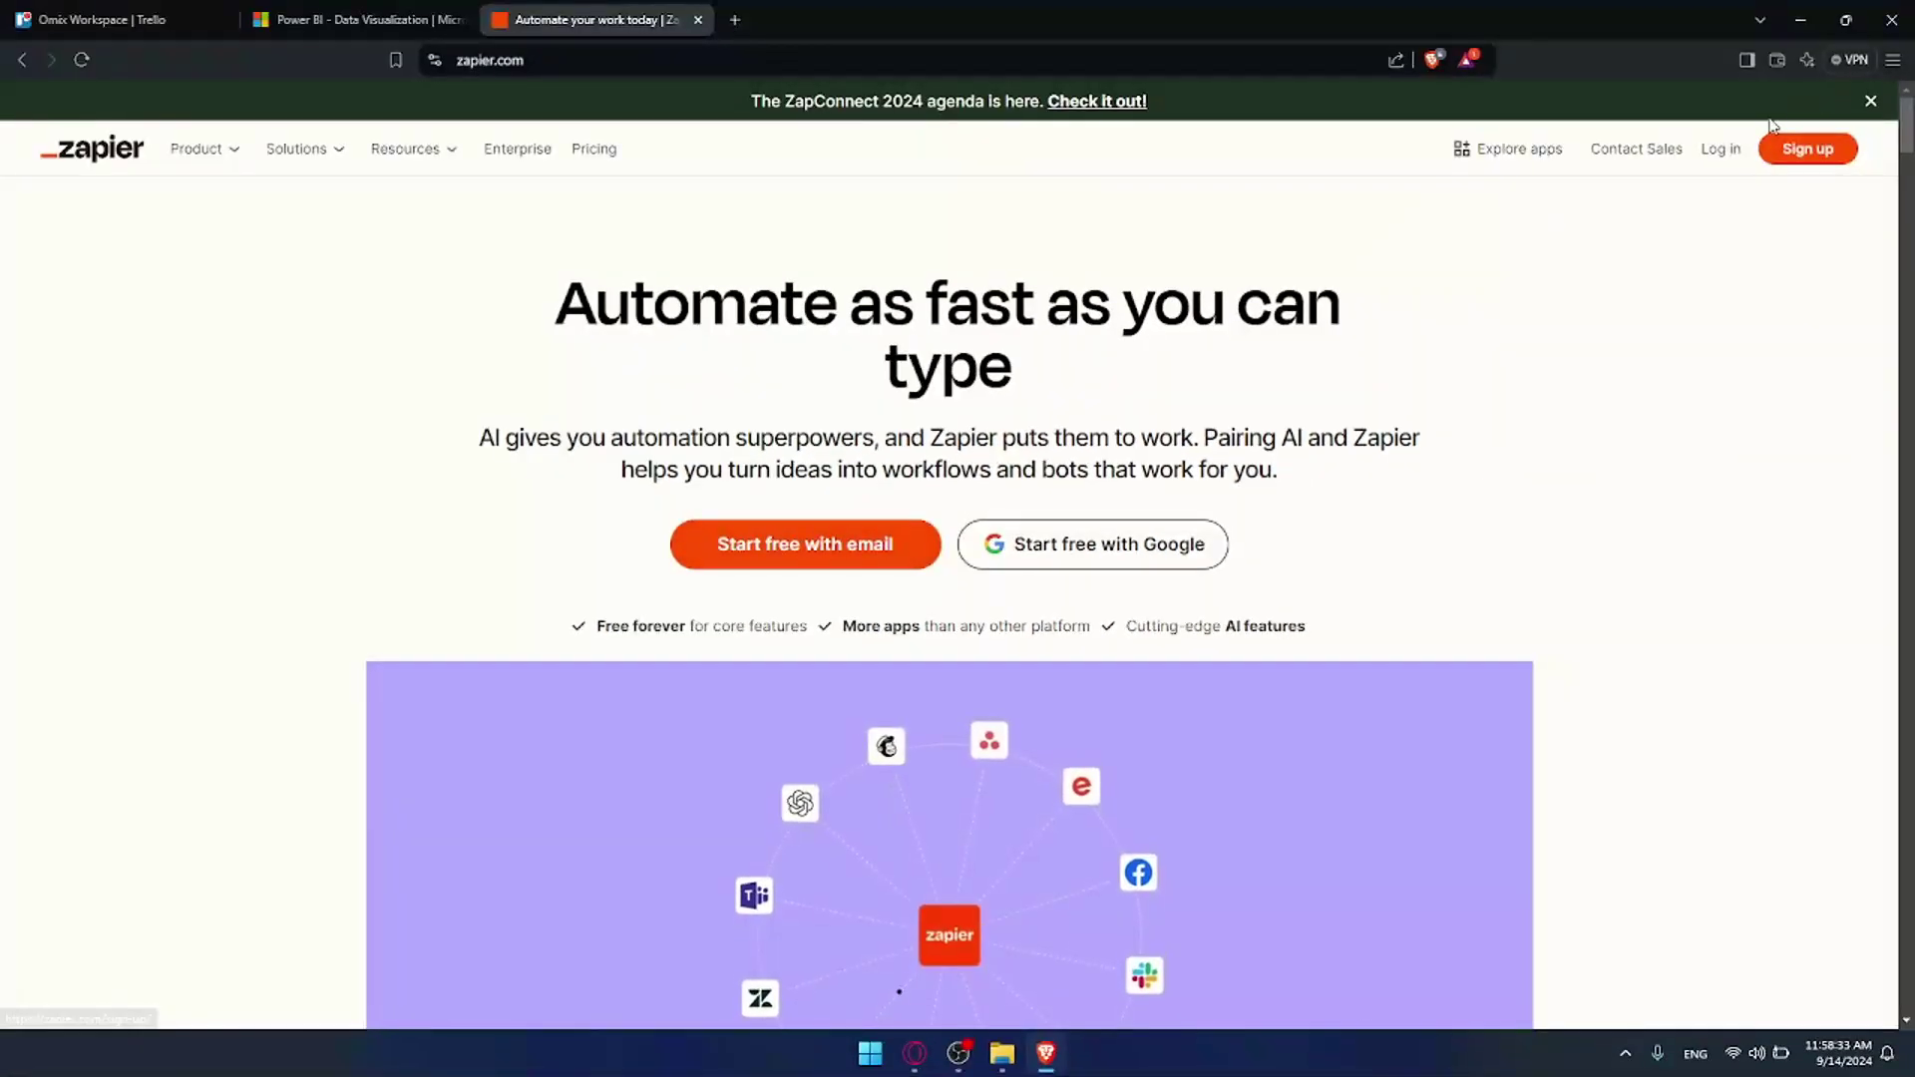
Log in to Zapier with Continue with Google and pick the Google account
left_click(1718, 149)
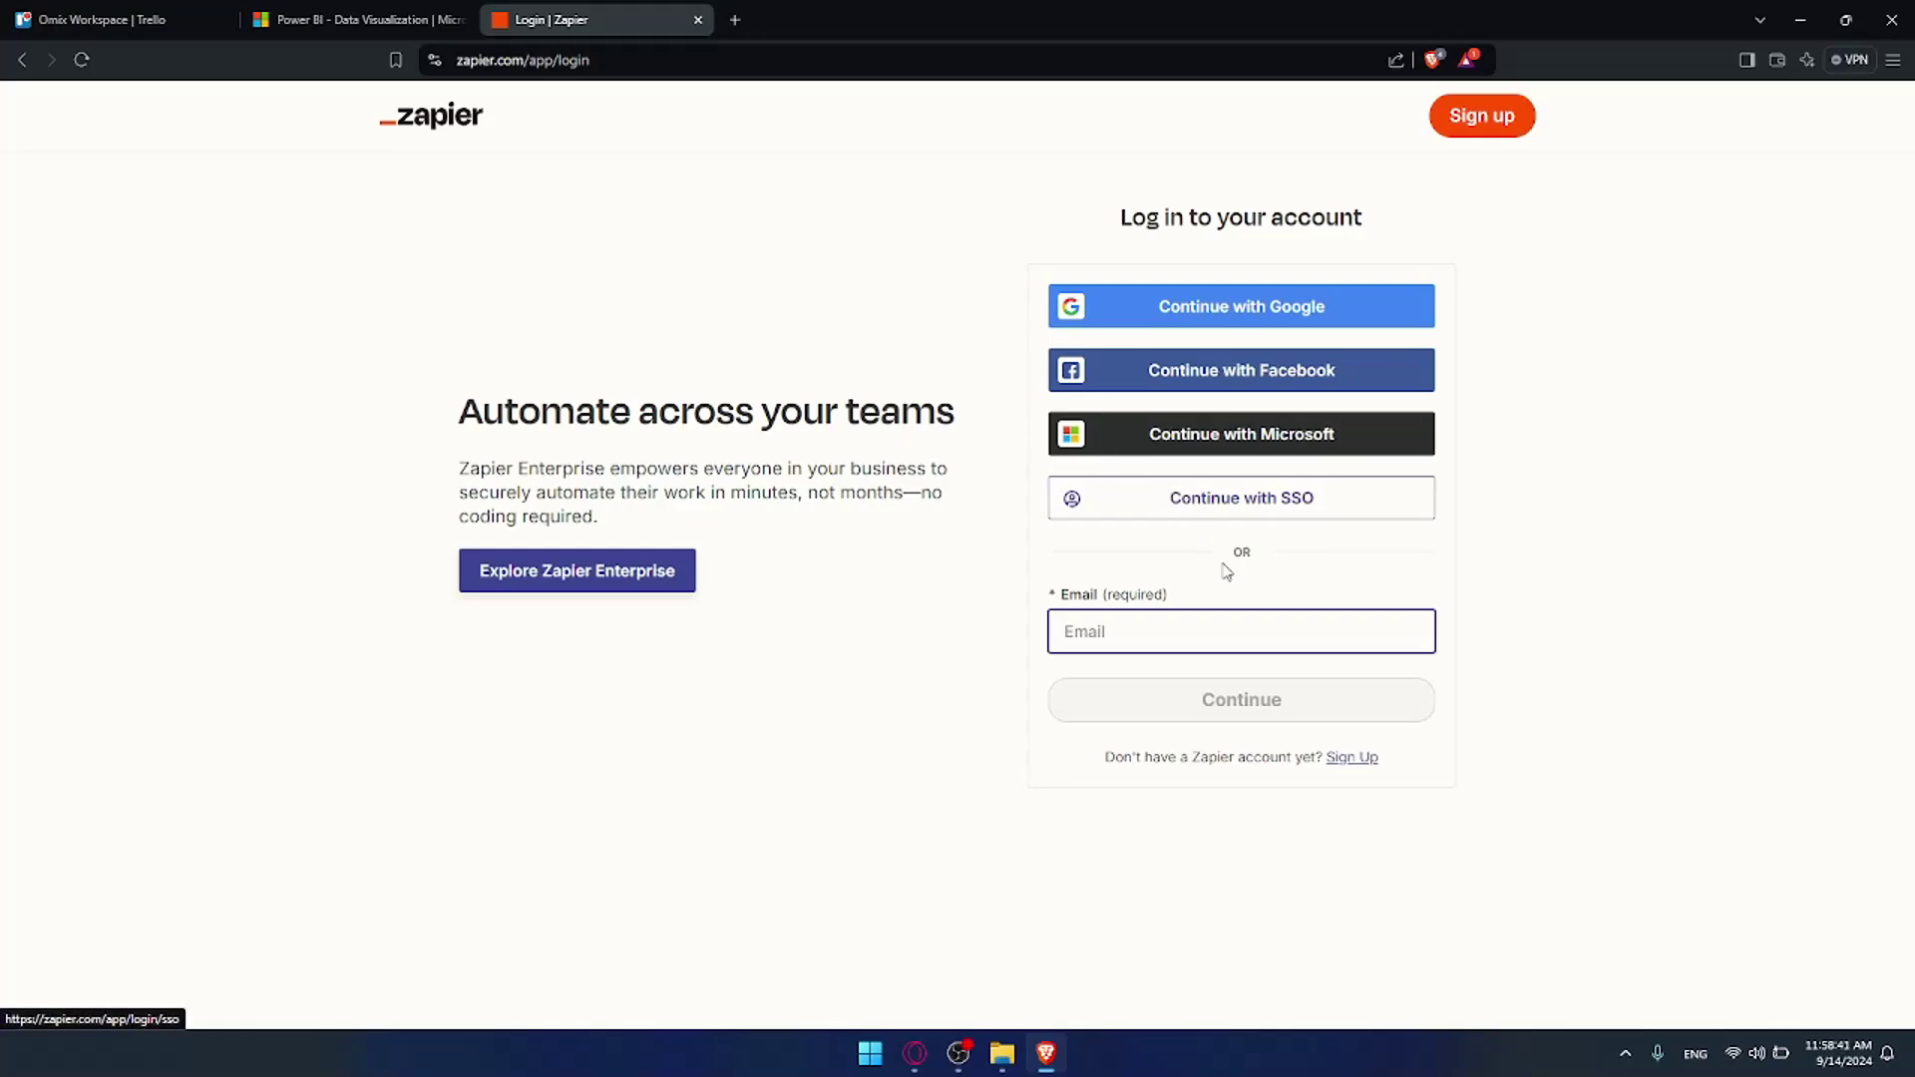
left_click(1476, 538)
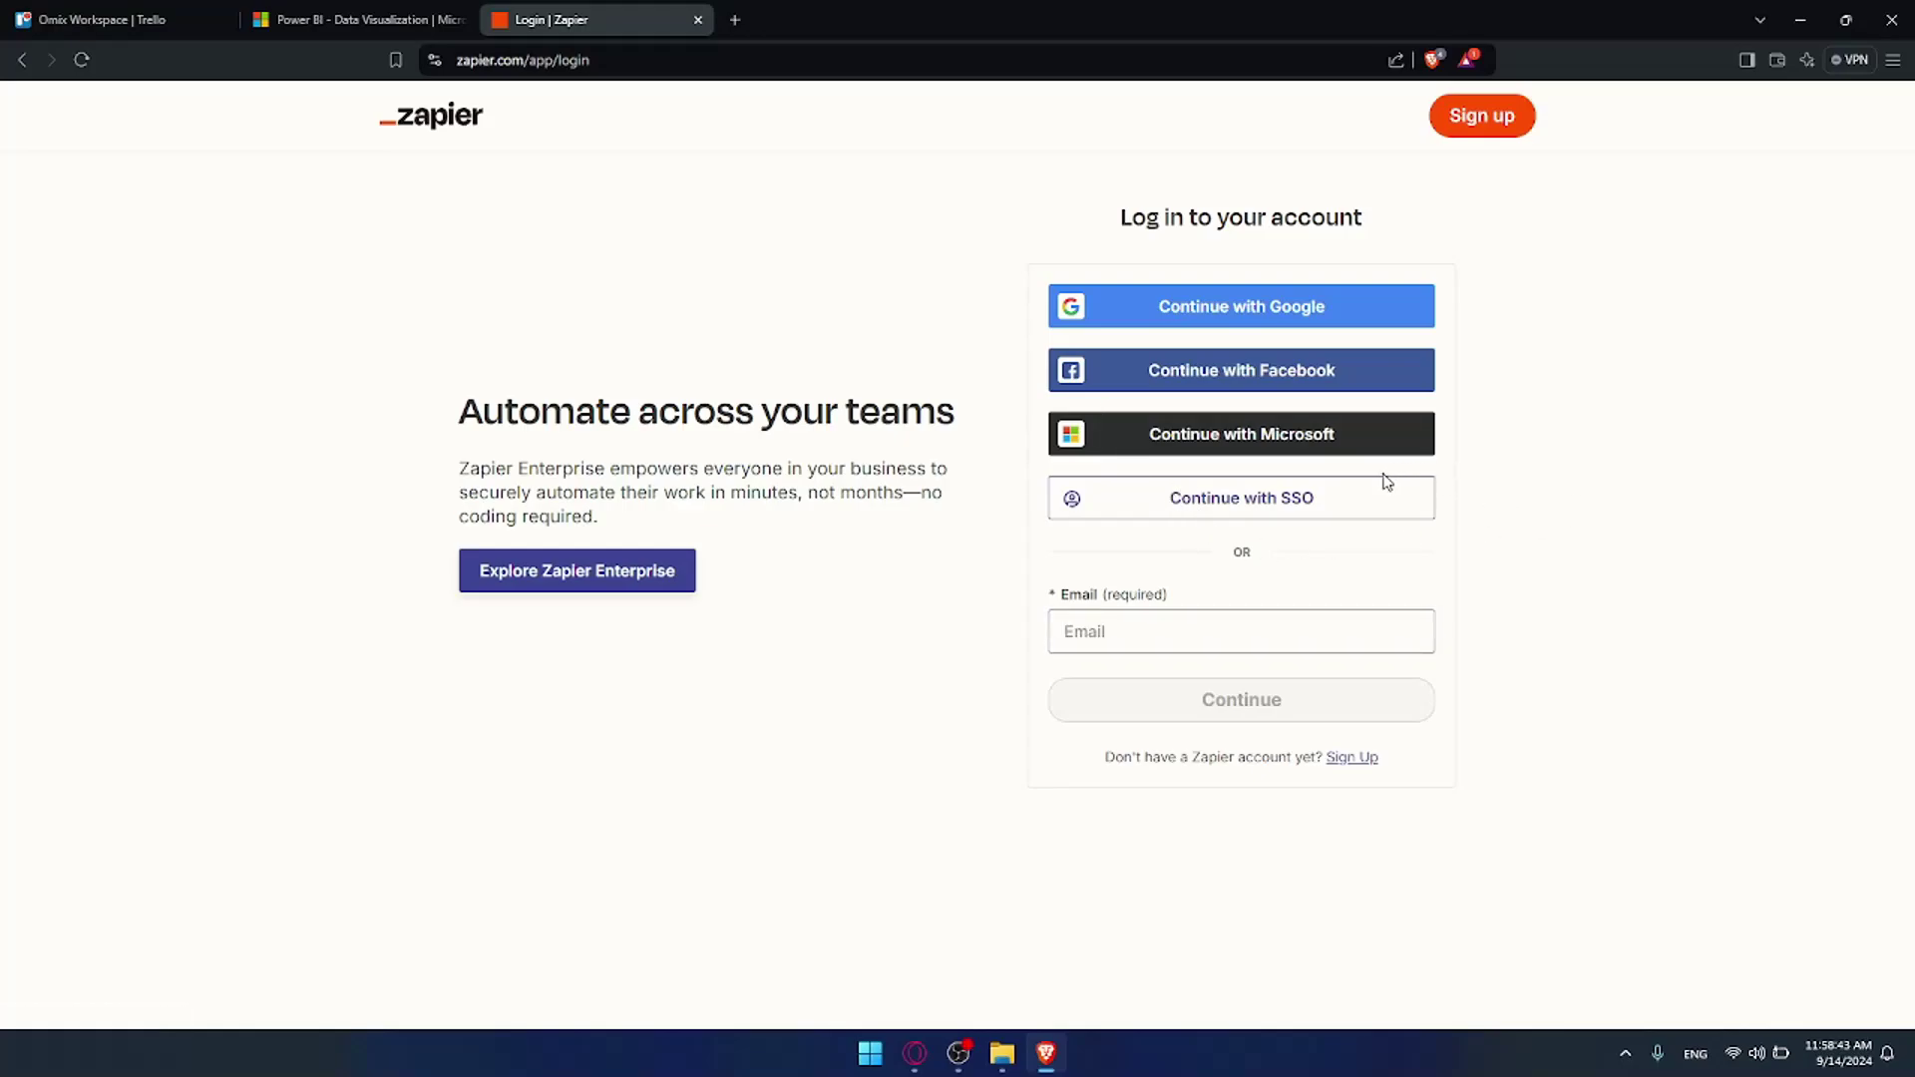
left_click(1271, 313)
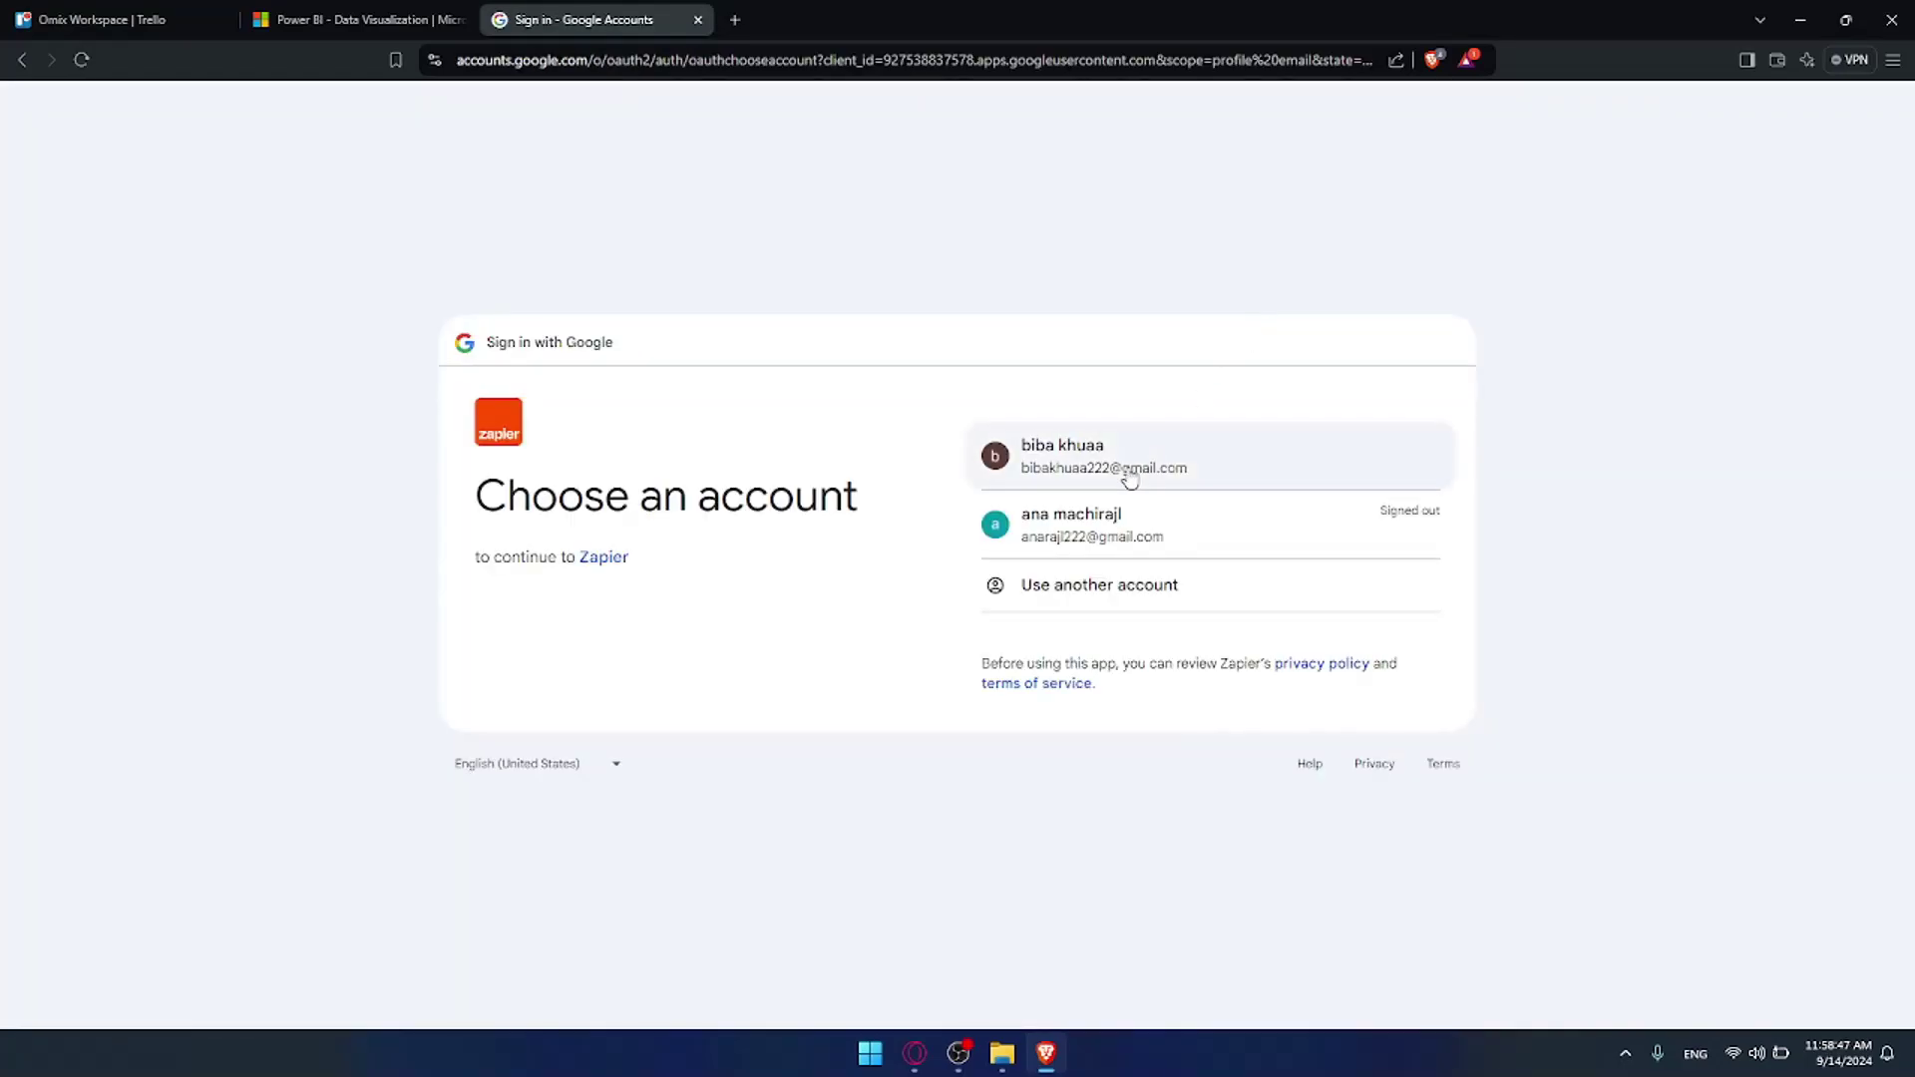
left_click(1118, 464)
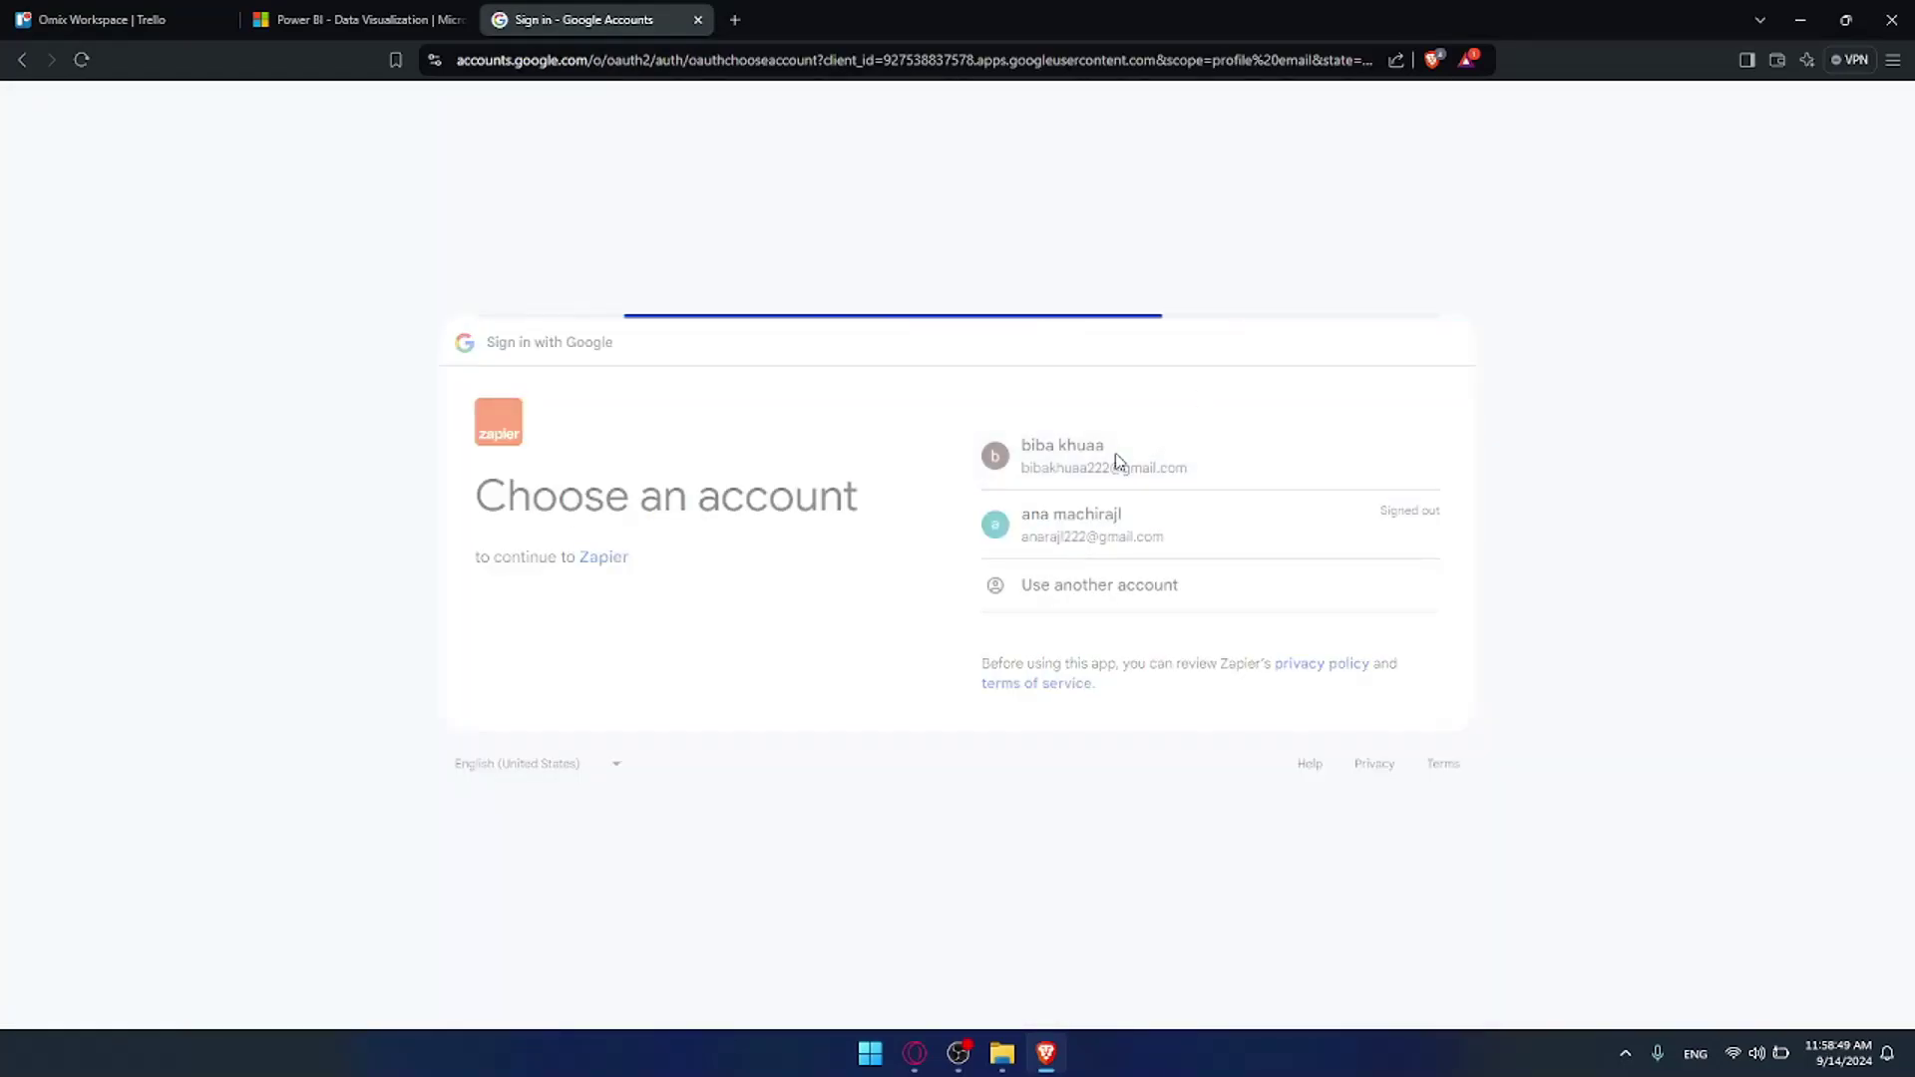
Verify identity via More ways to verify with a text-message code
left_click(1135, 618)
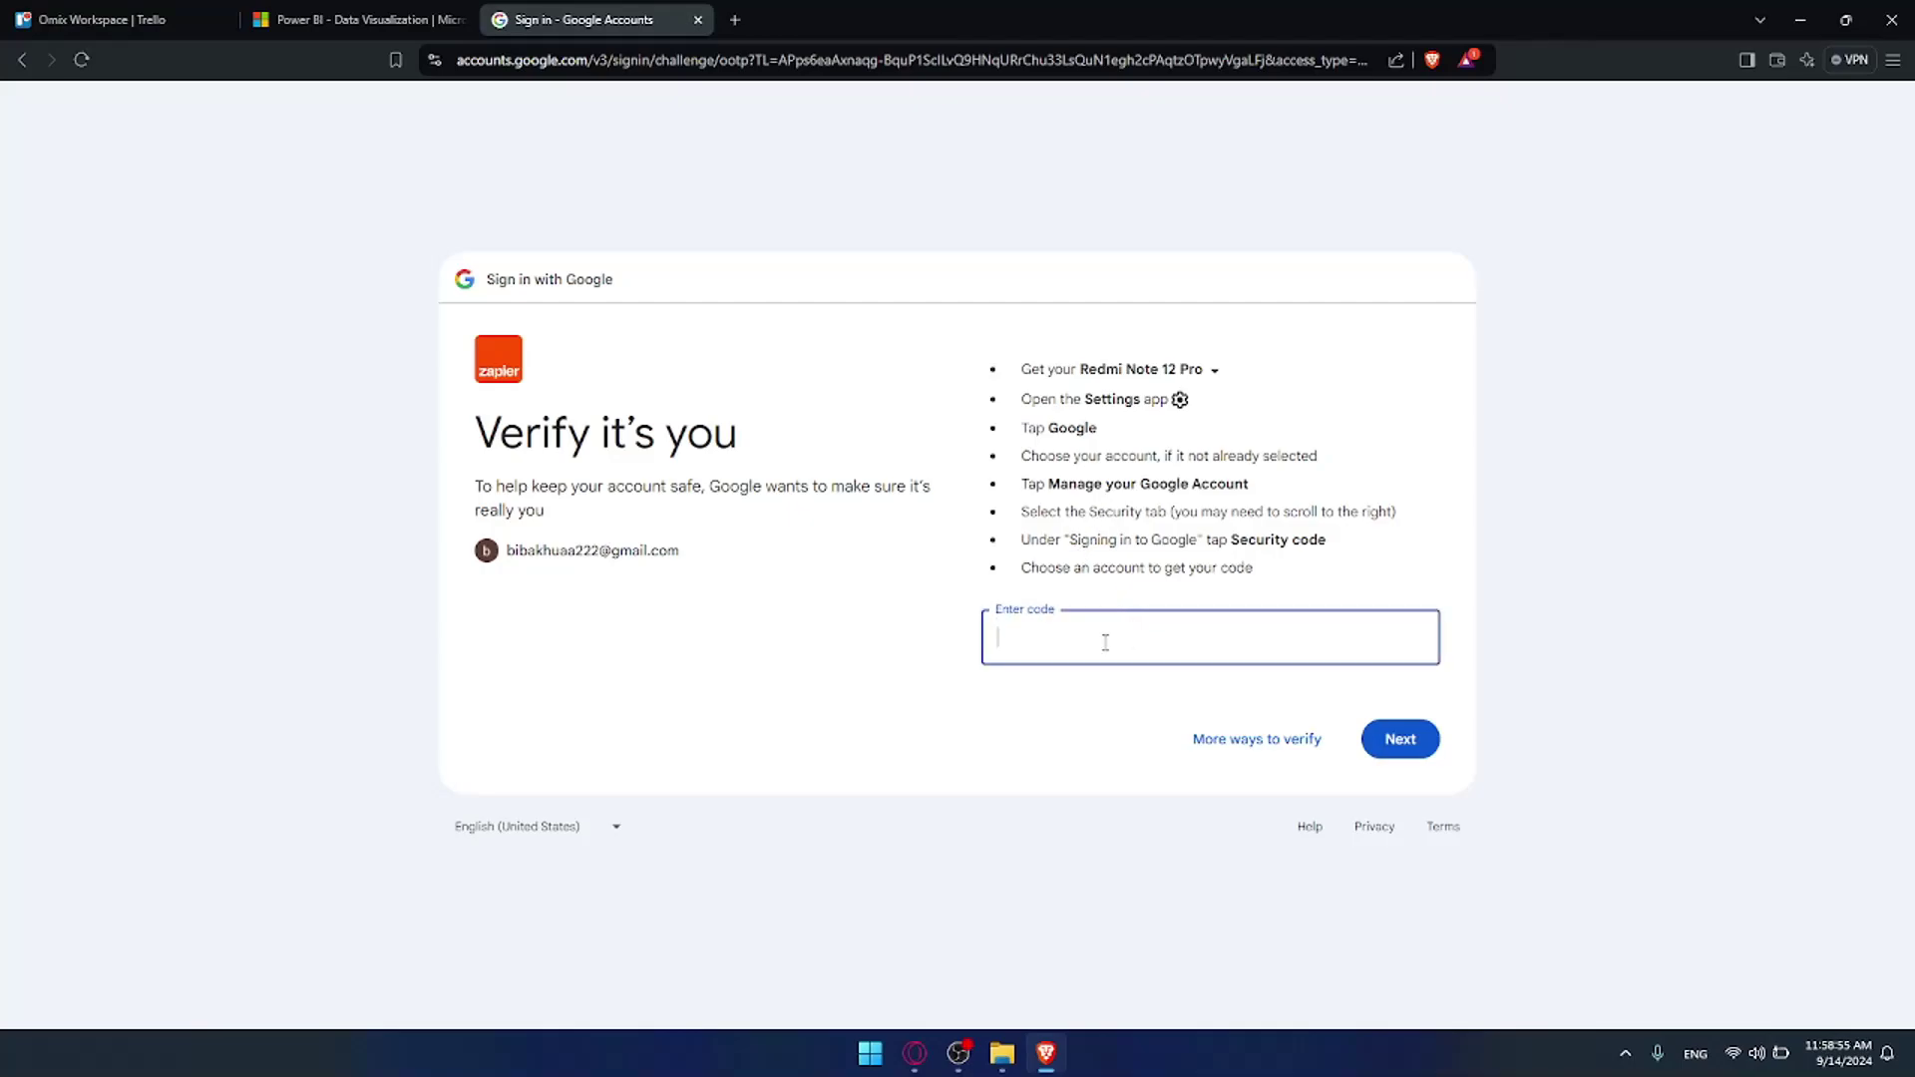
left_click(1297, 743)
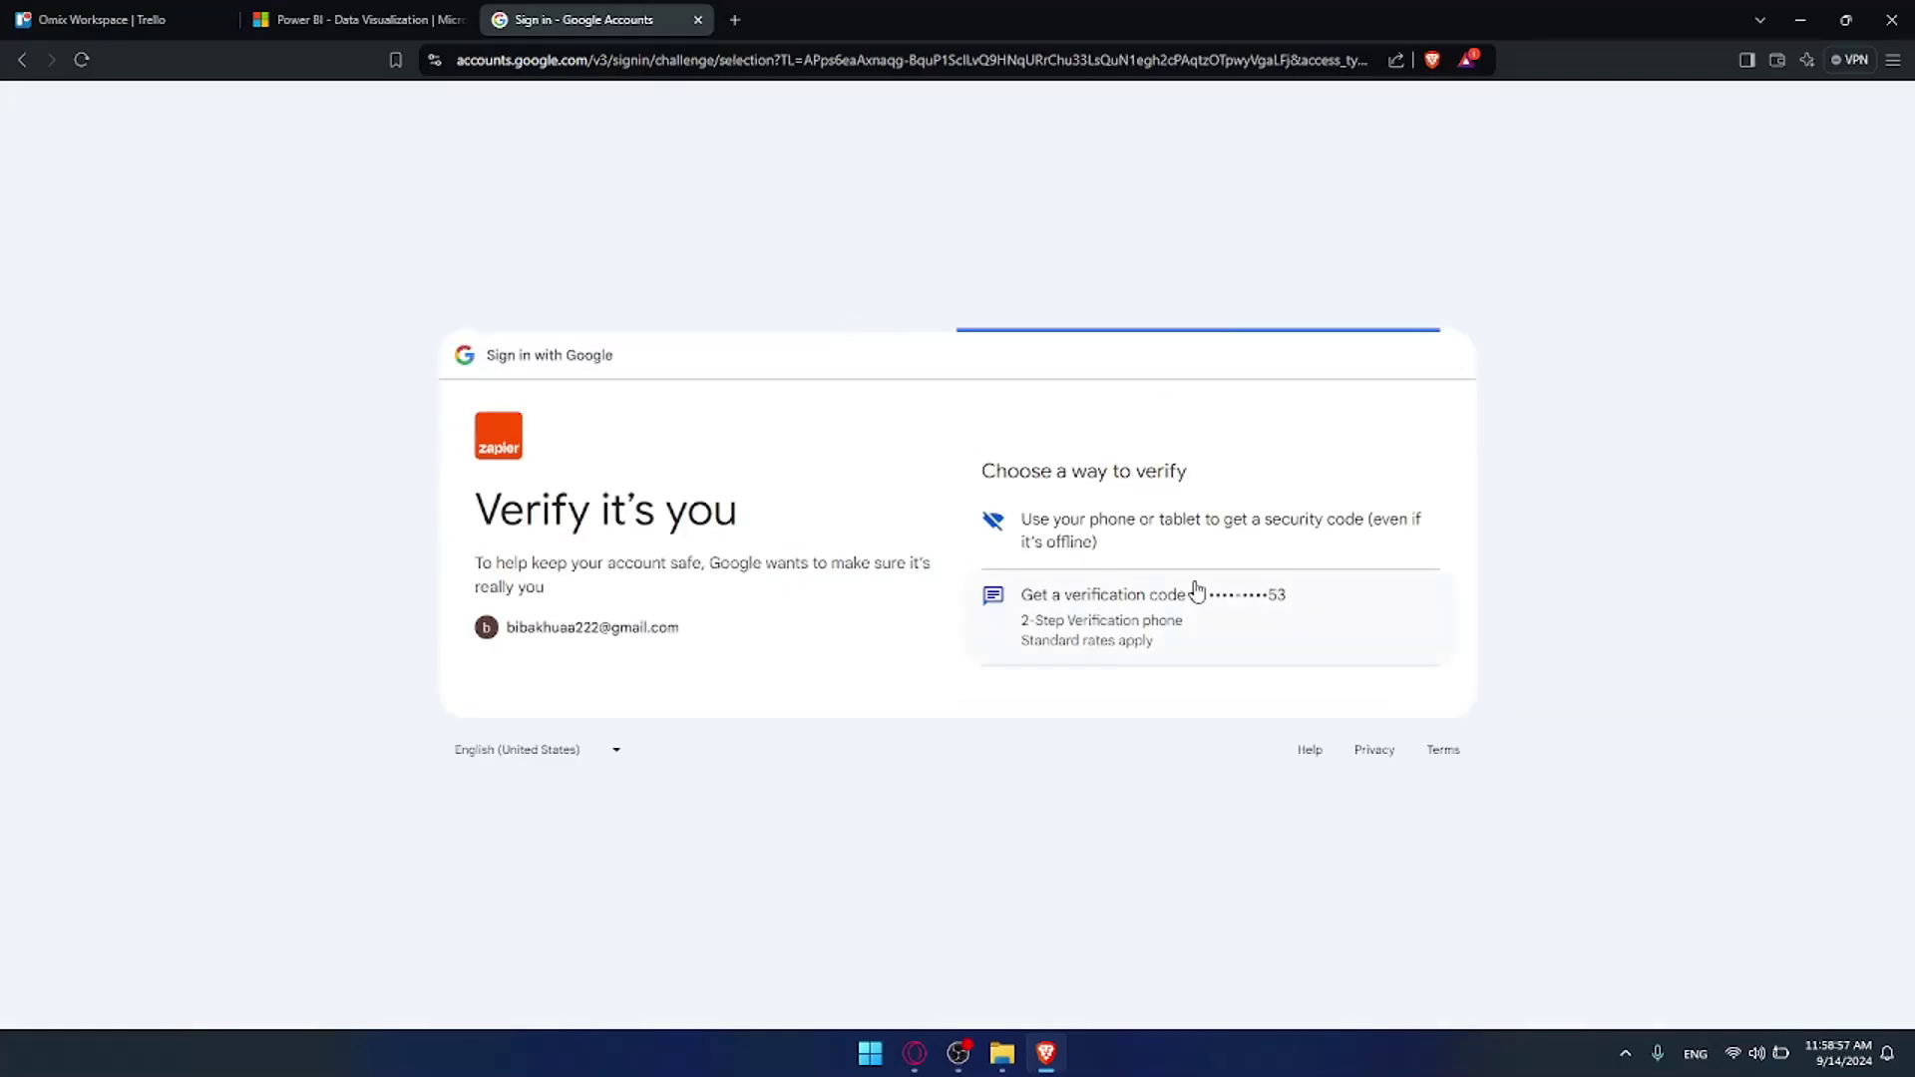
left_click(1127, 619)
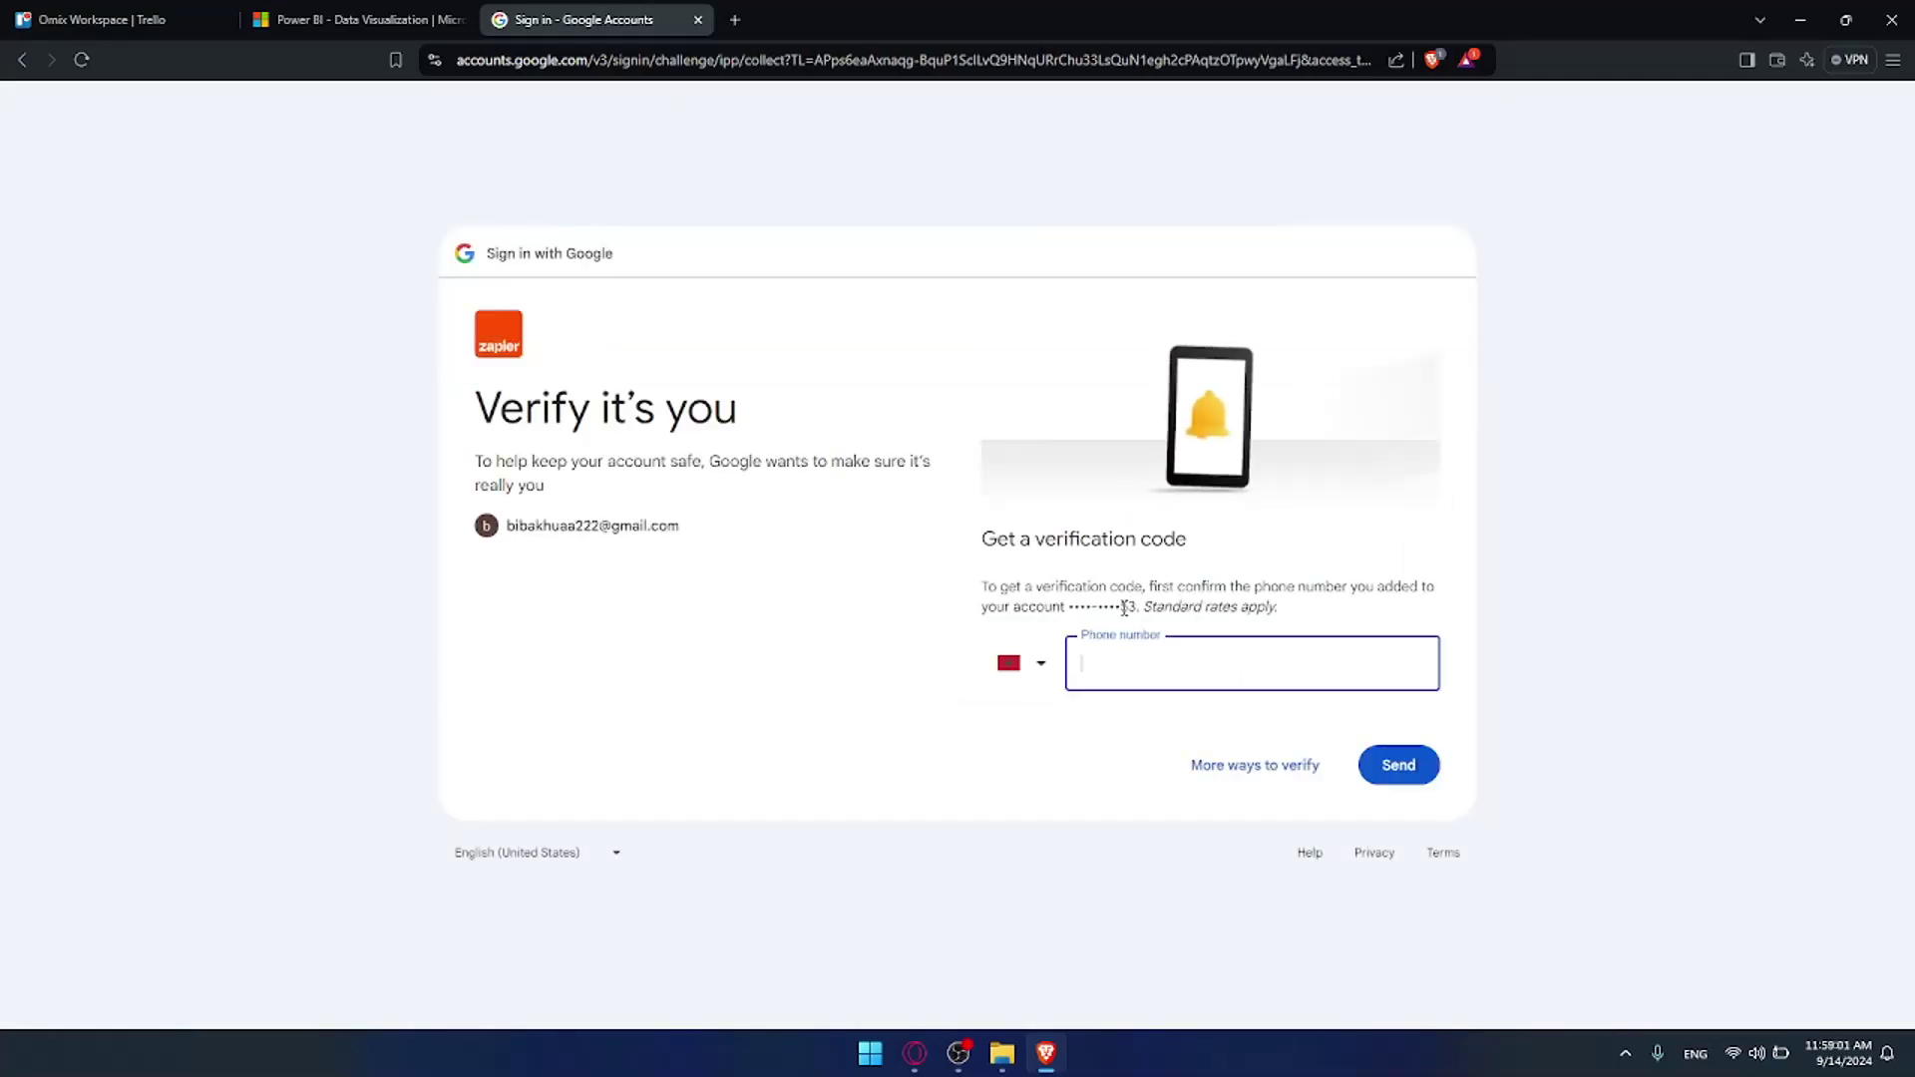
type("-")
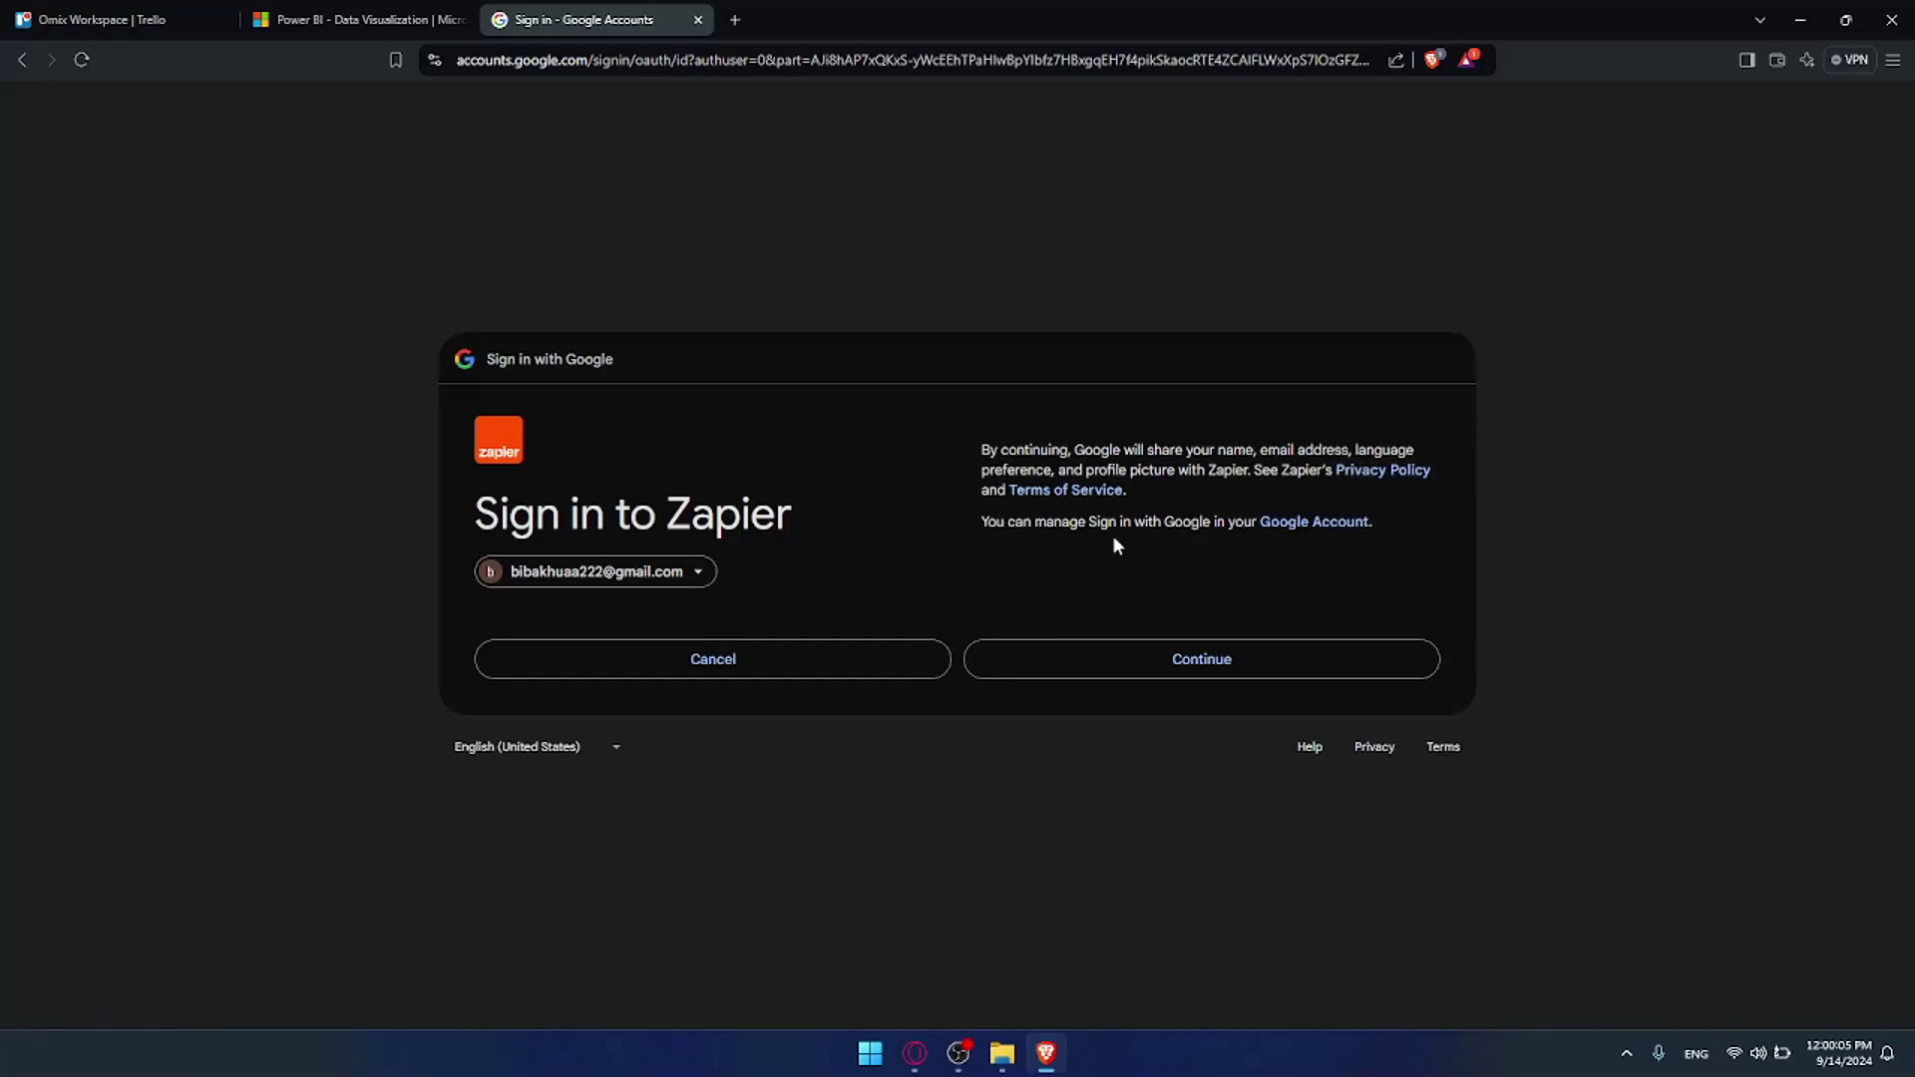
Confirm the Google sign-in to Zapier and go to the Apps page
left_click(1235, 660)
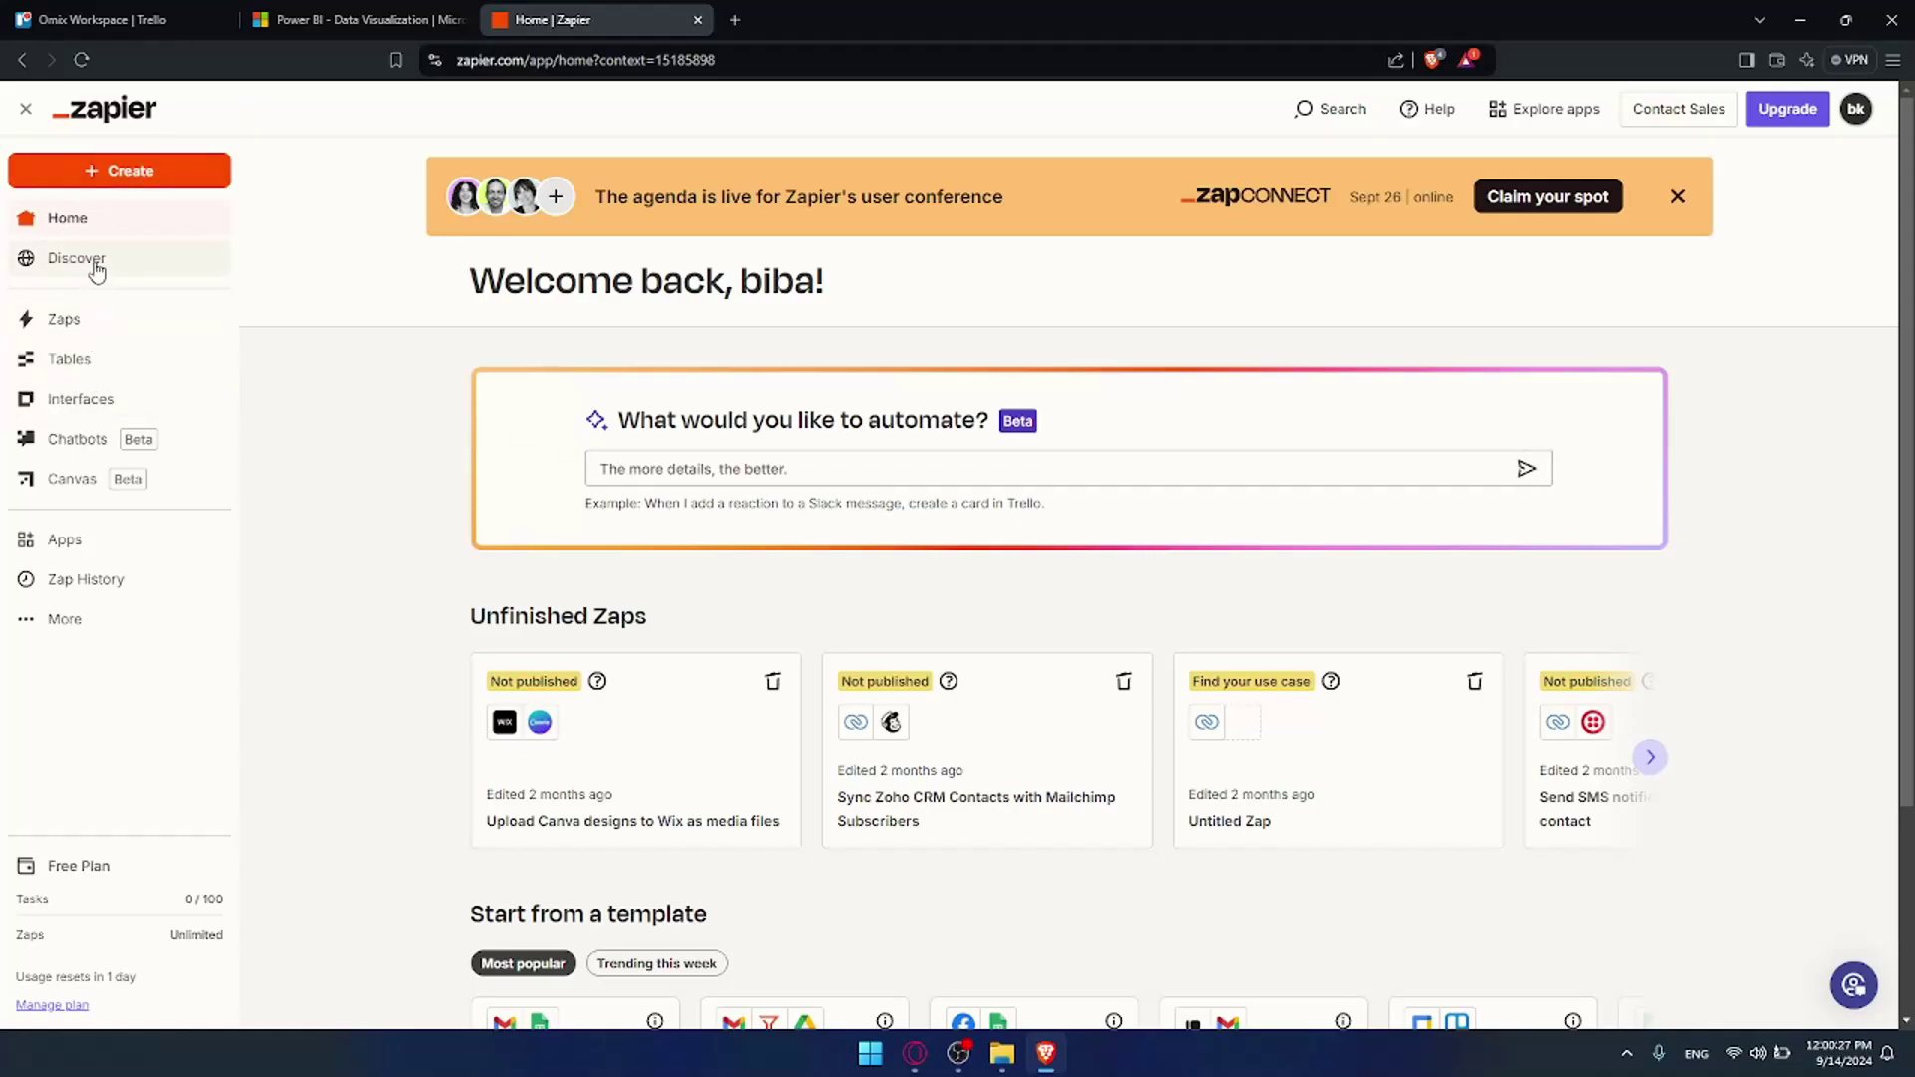
left_click(71, 548)
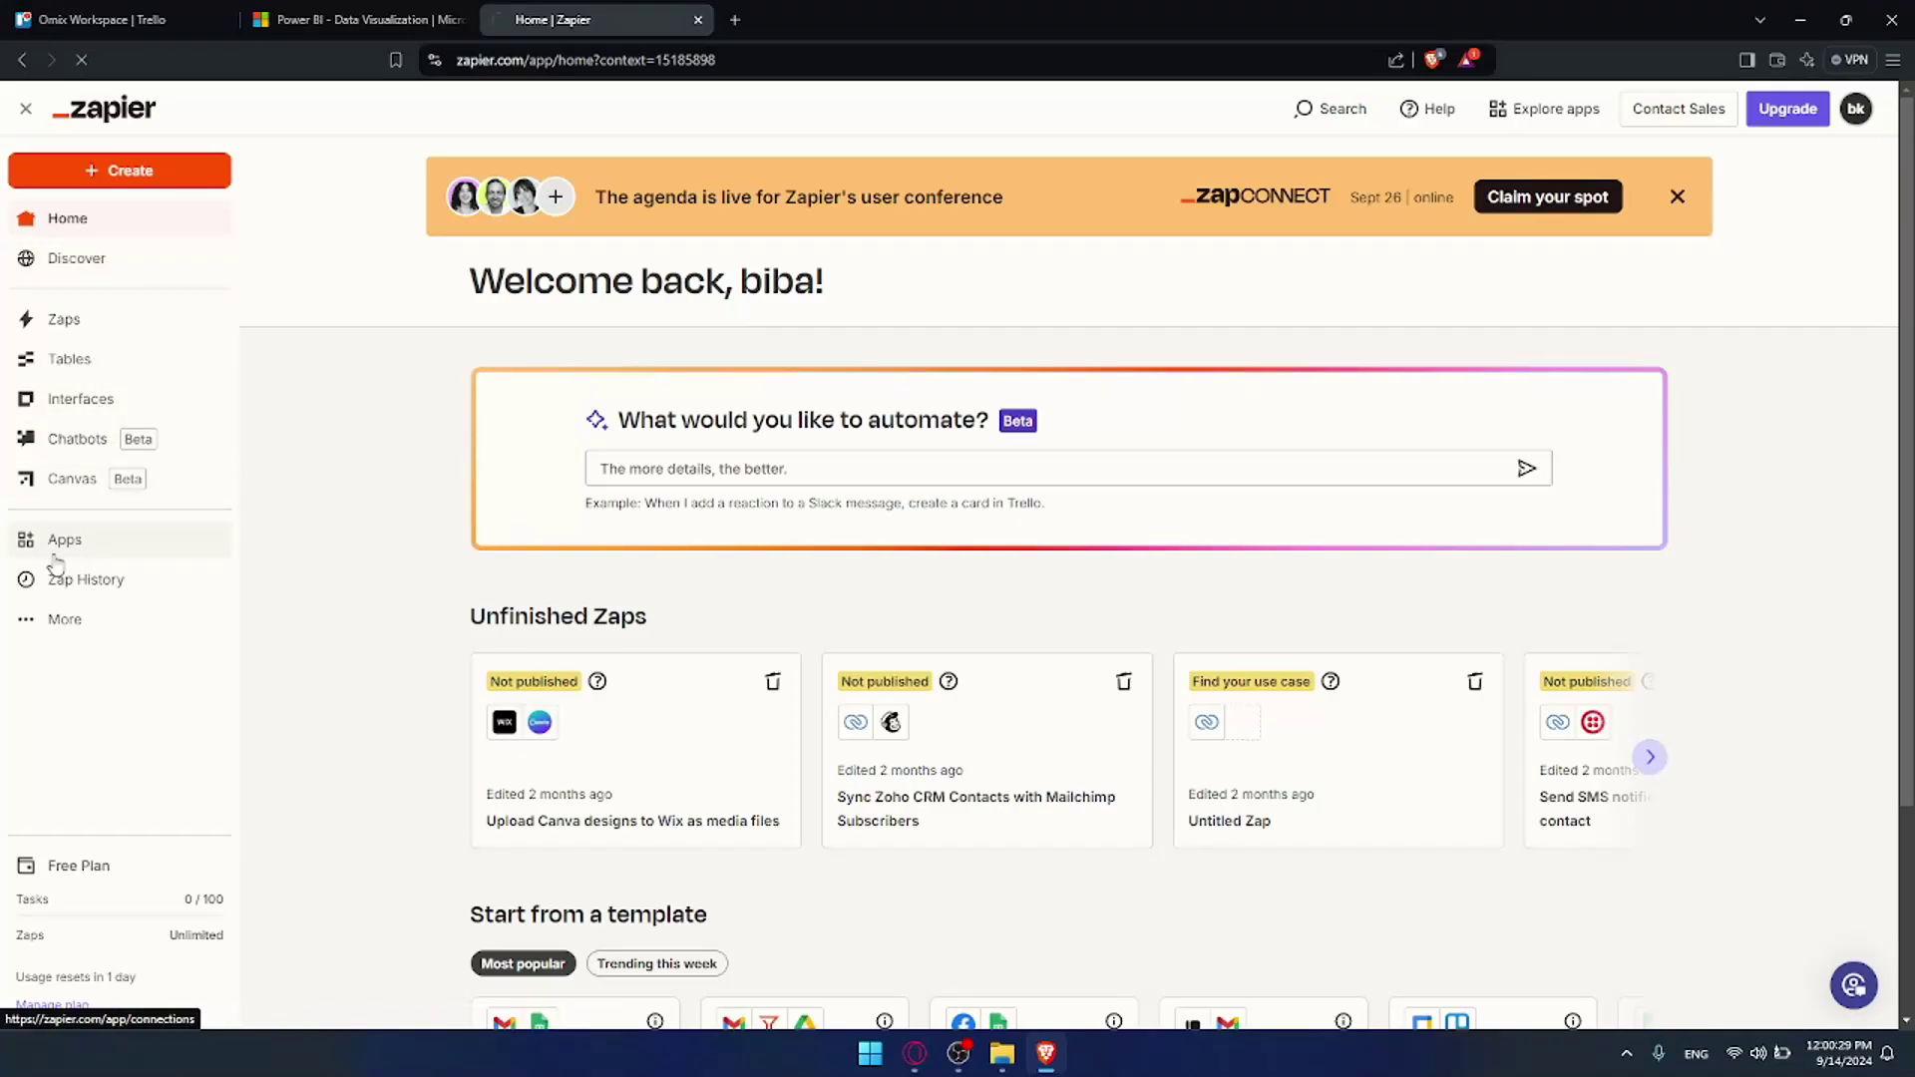
left_click(67, 524)
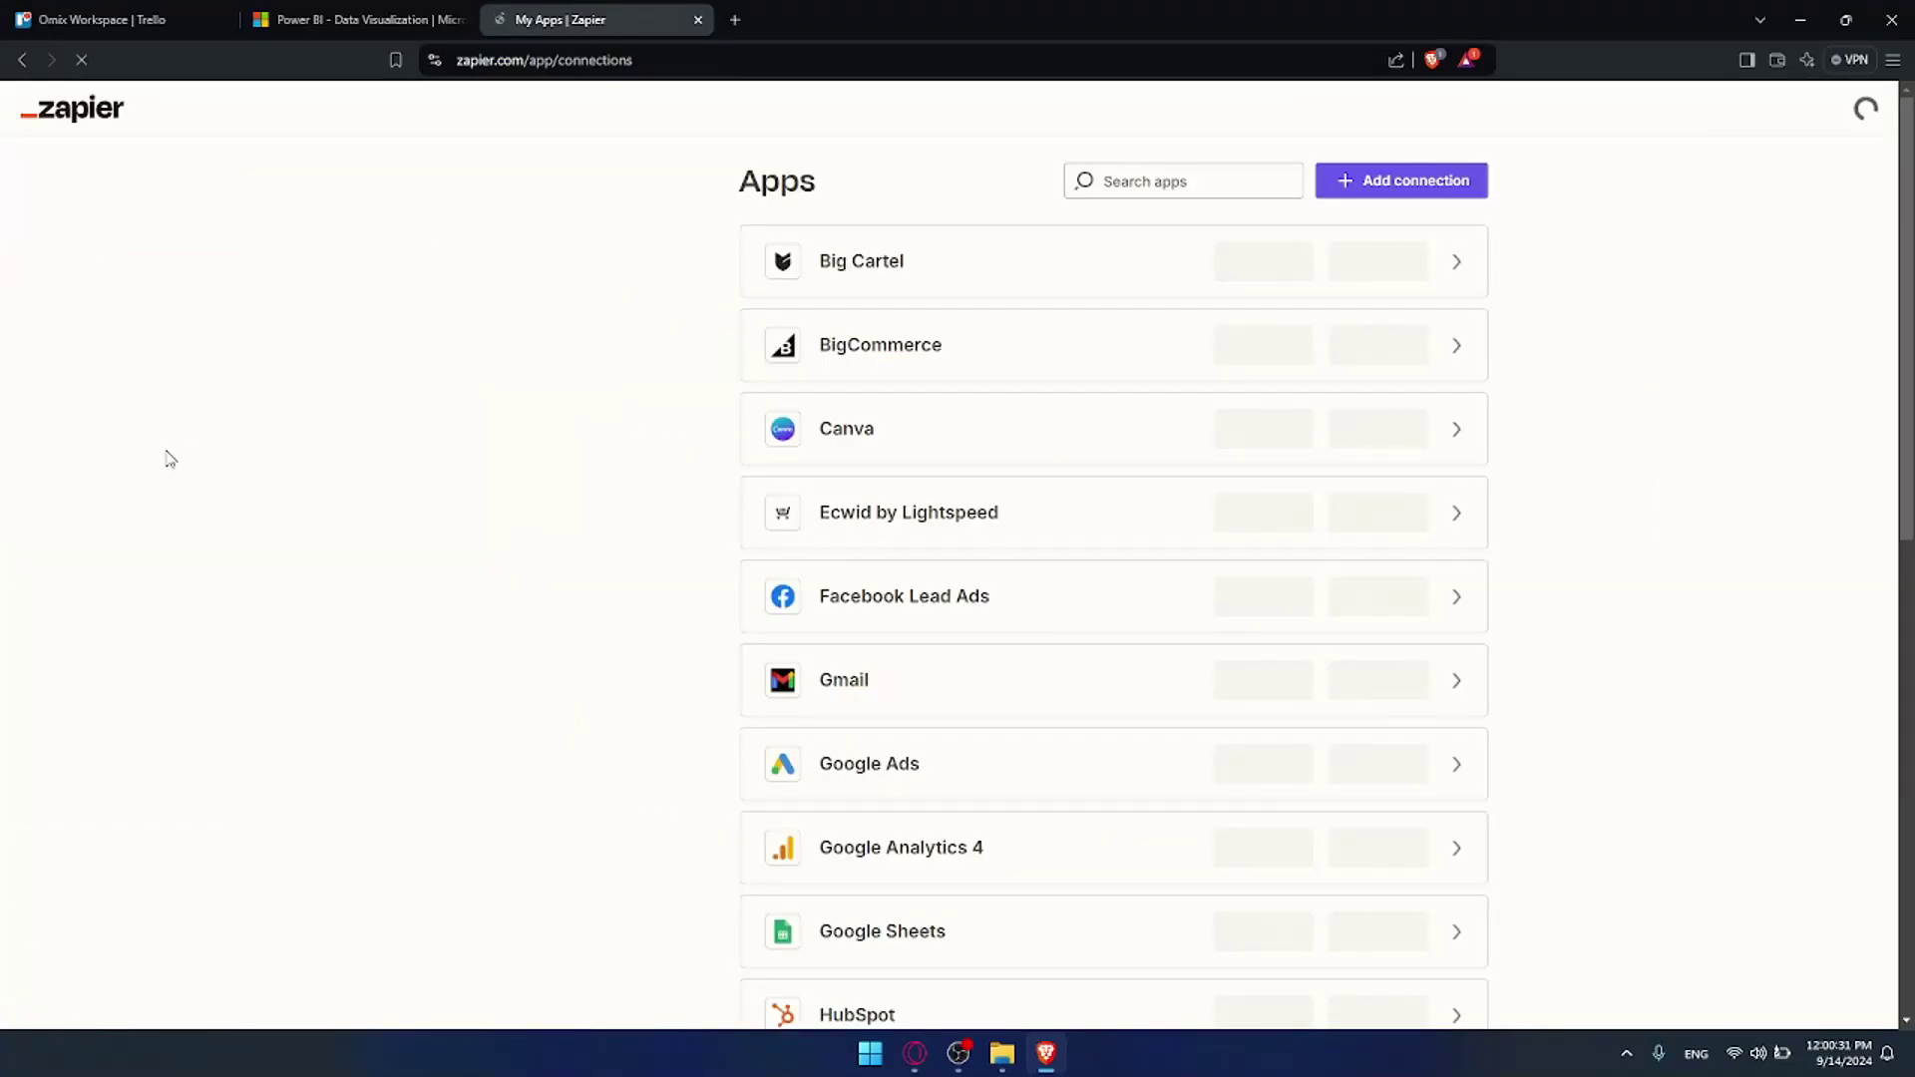
Search the app connections for trello
left_click(1316, 179)
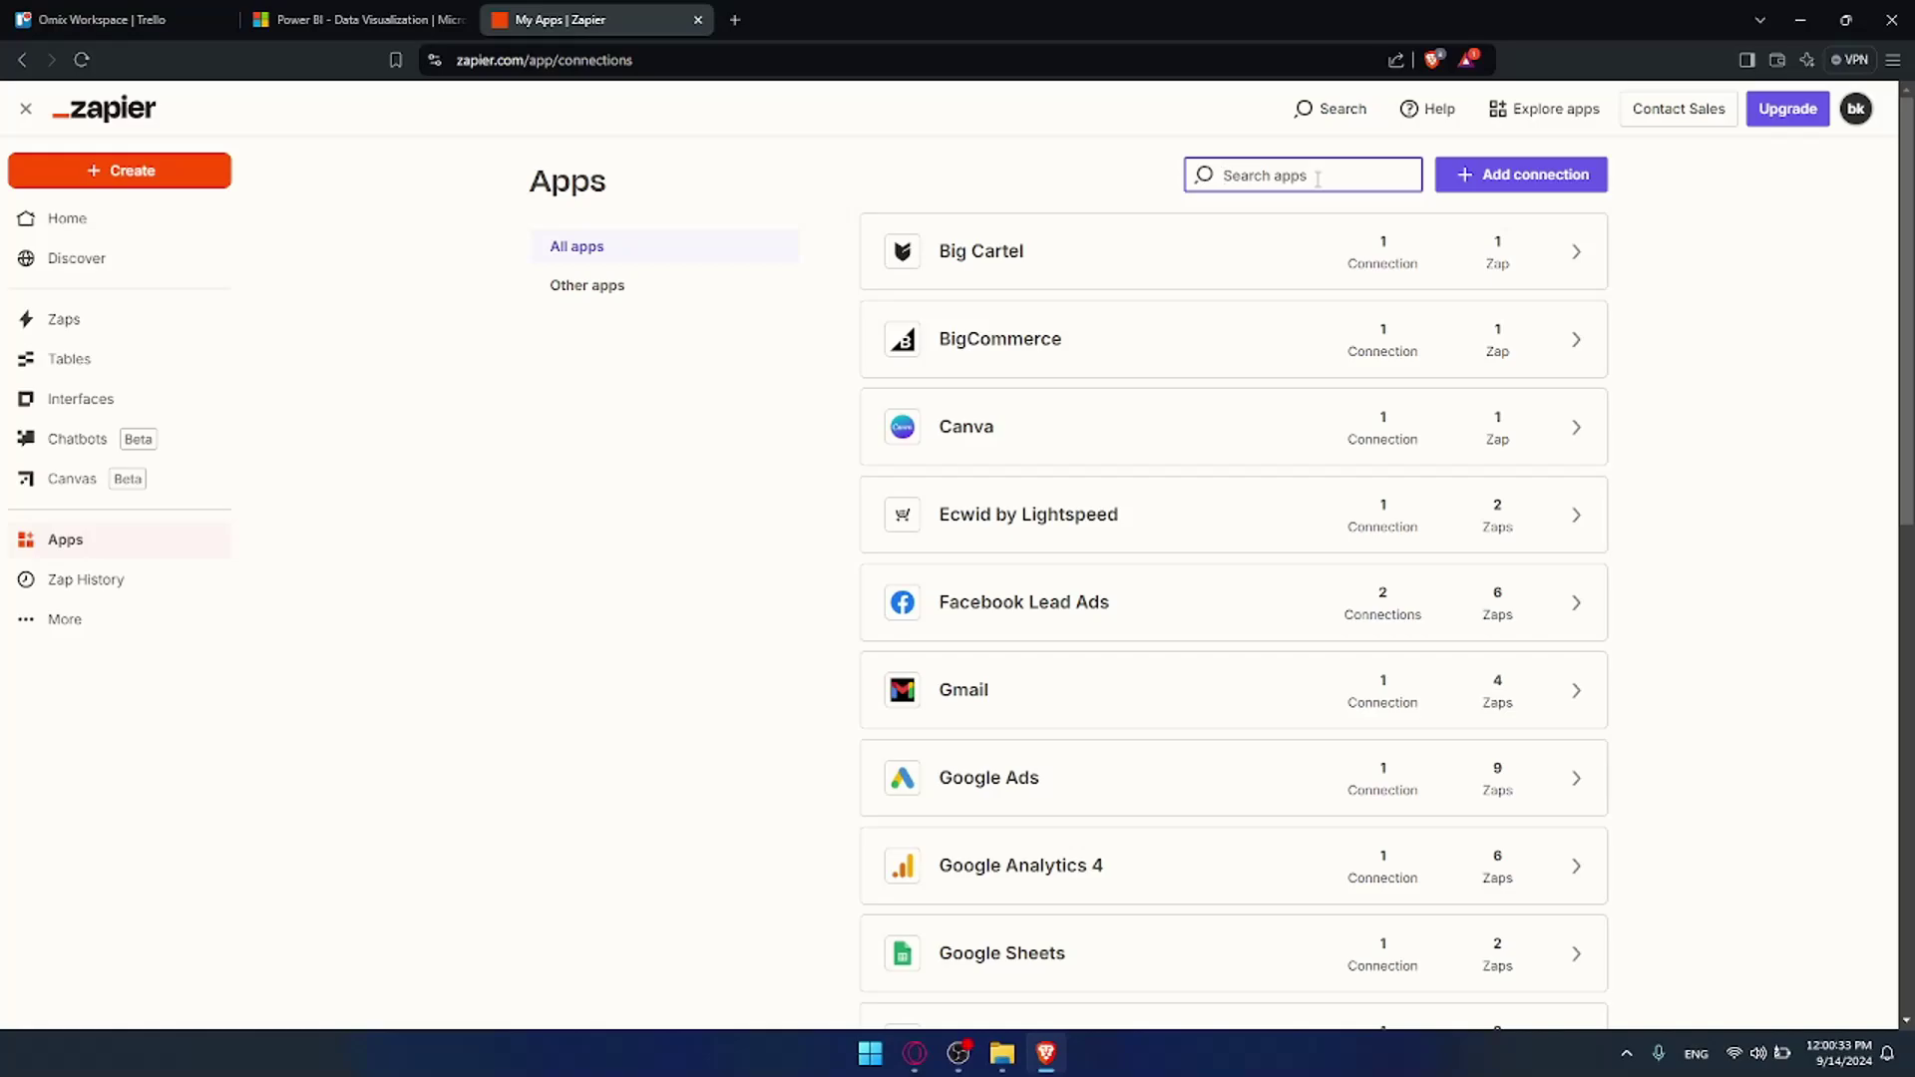
type("trello")
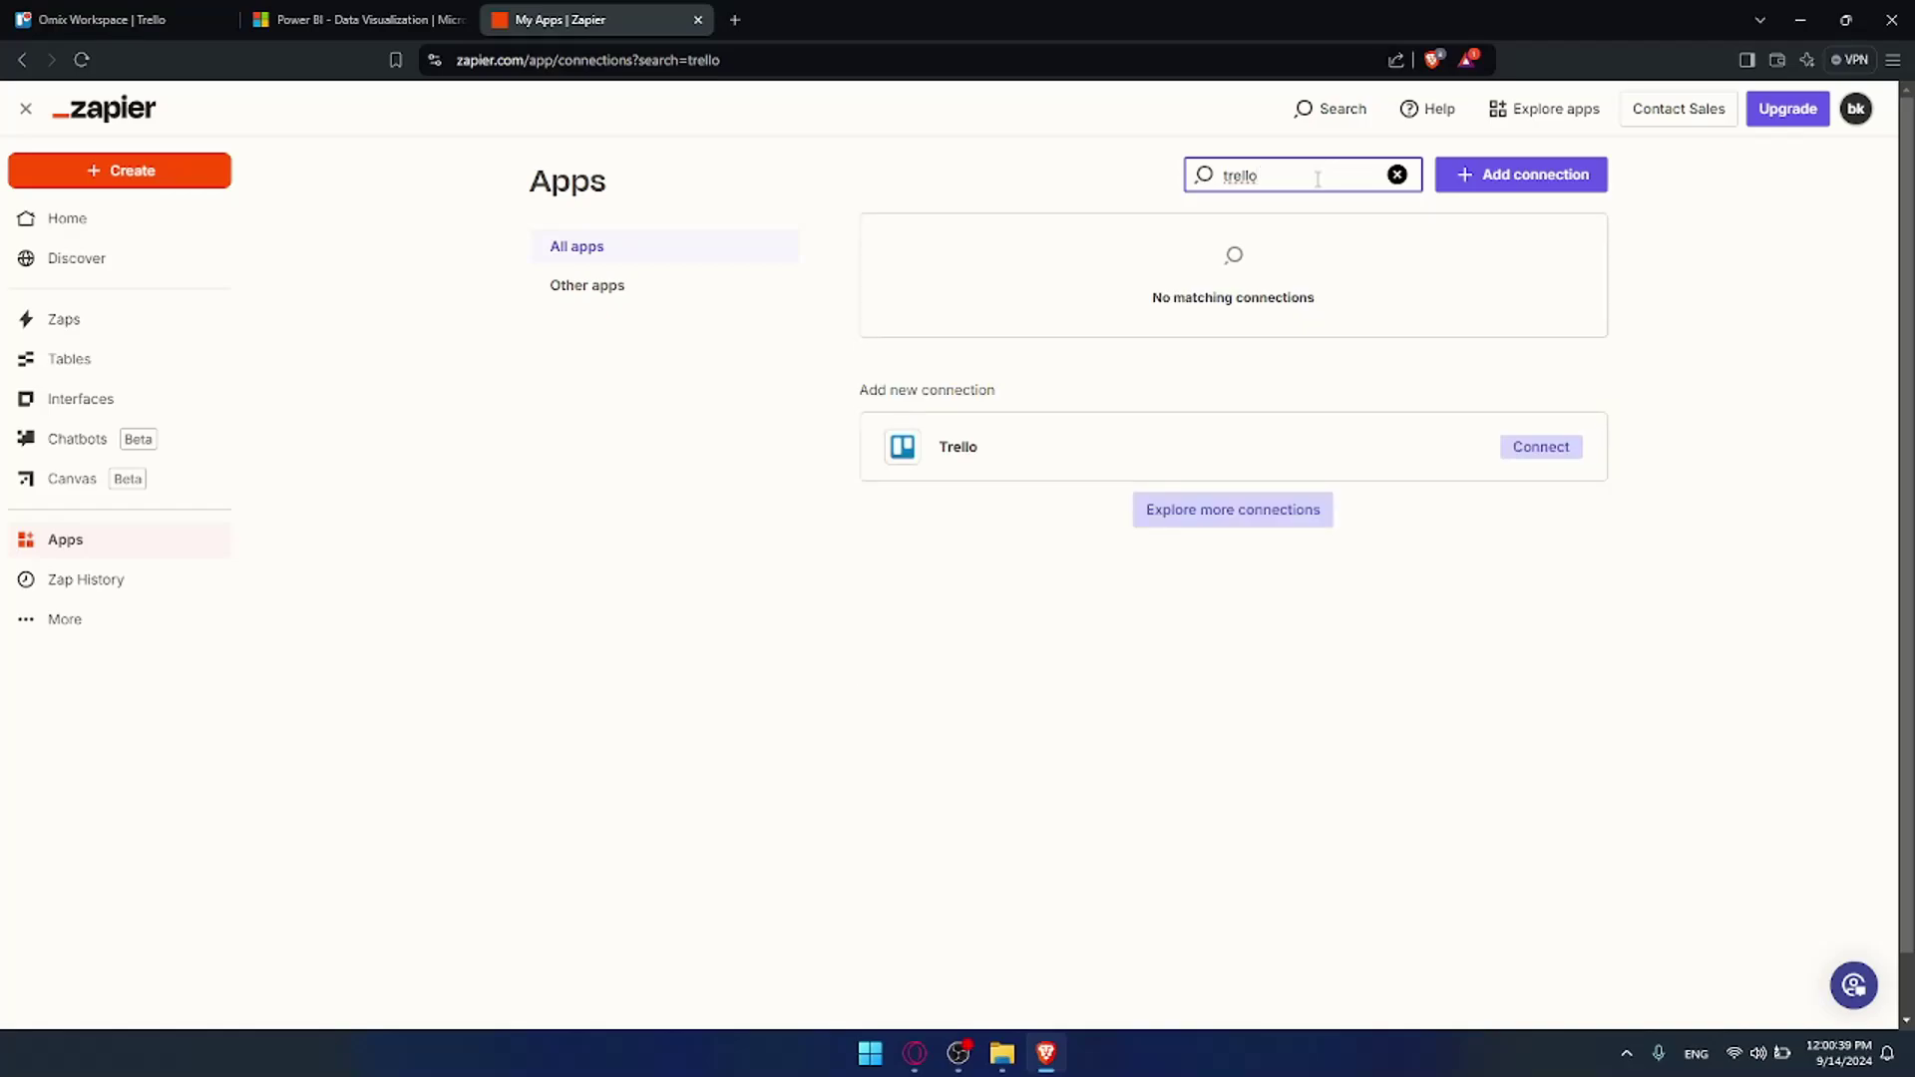
left_click(1242, 457)
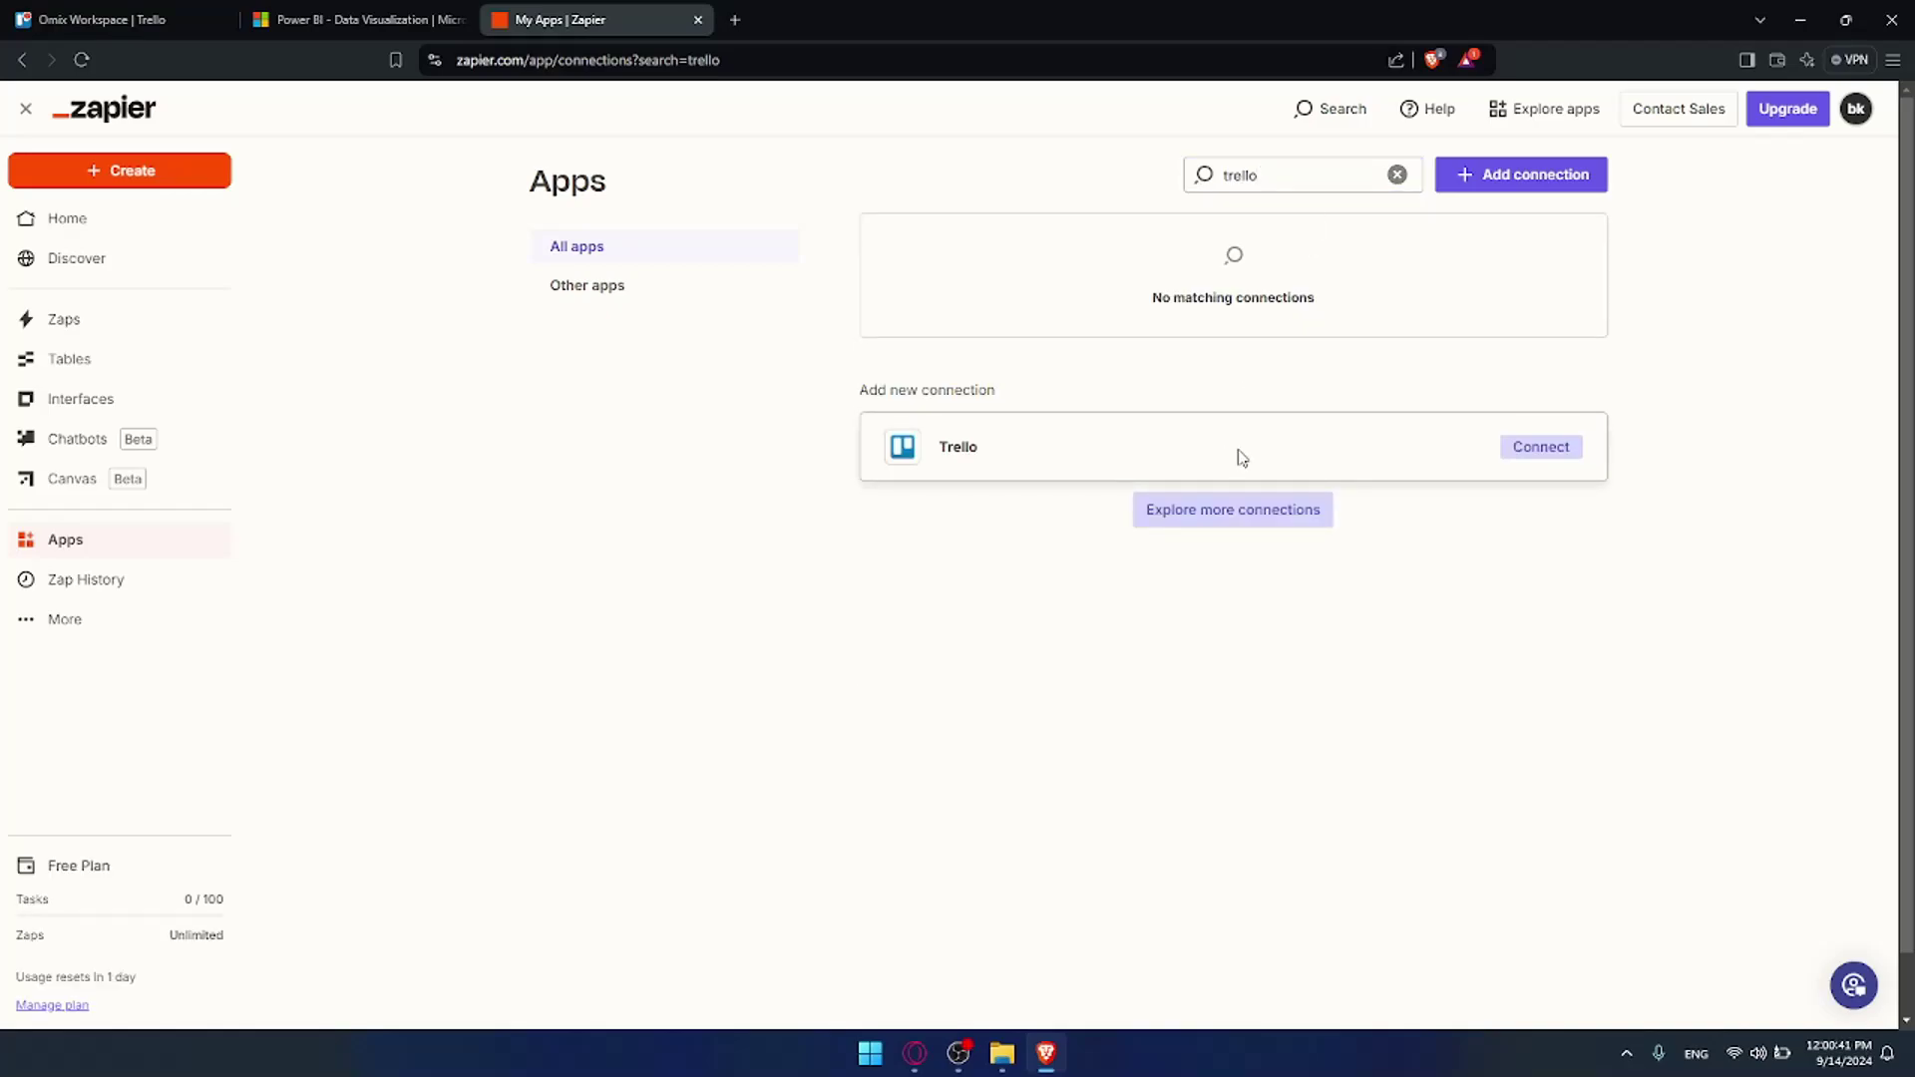
Start connecting Trello to Zapier and read through the access request
left_click(1564, 448)
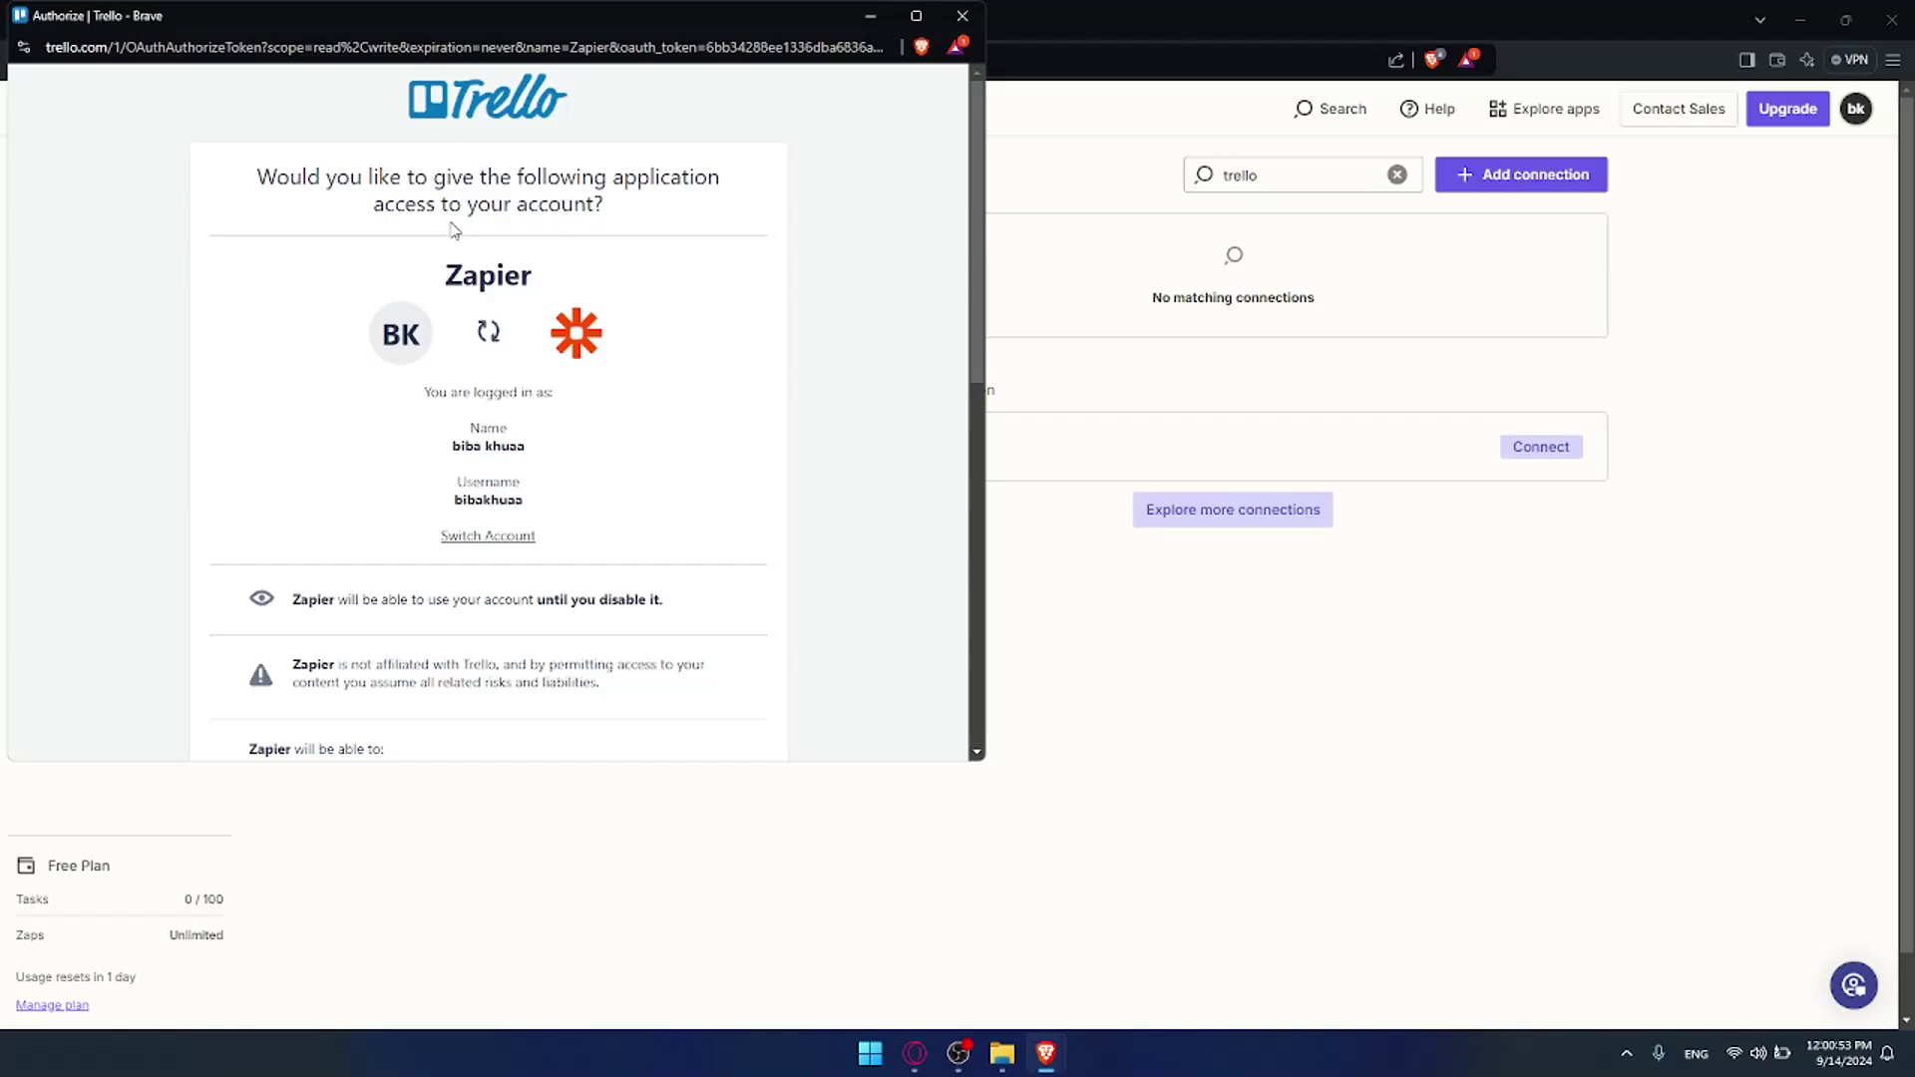
left_click_drag(250, 175, 357, 175)
left_click(324, 172)
scroll(461, 215, "down", 4)
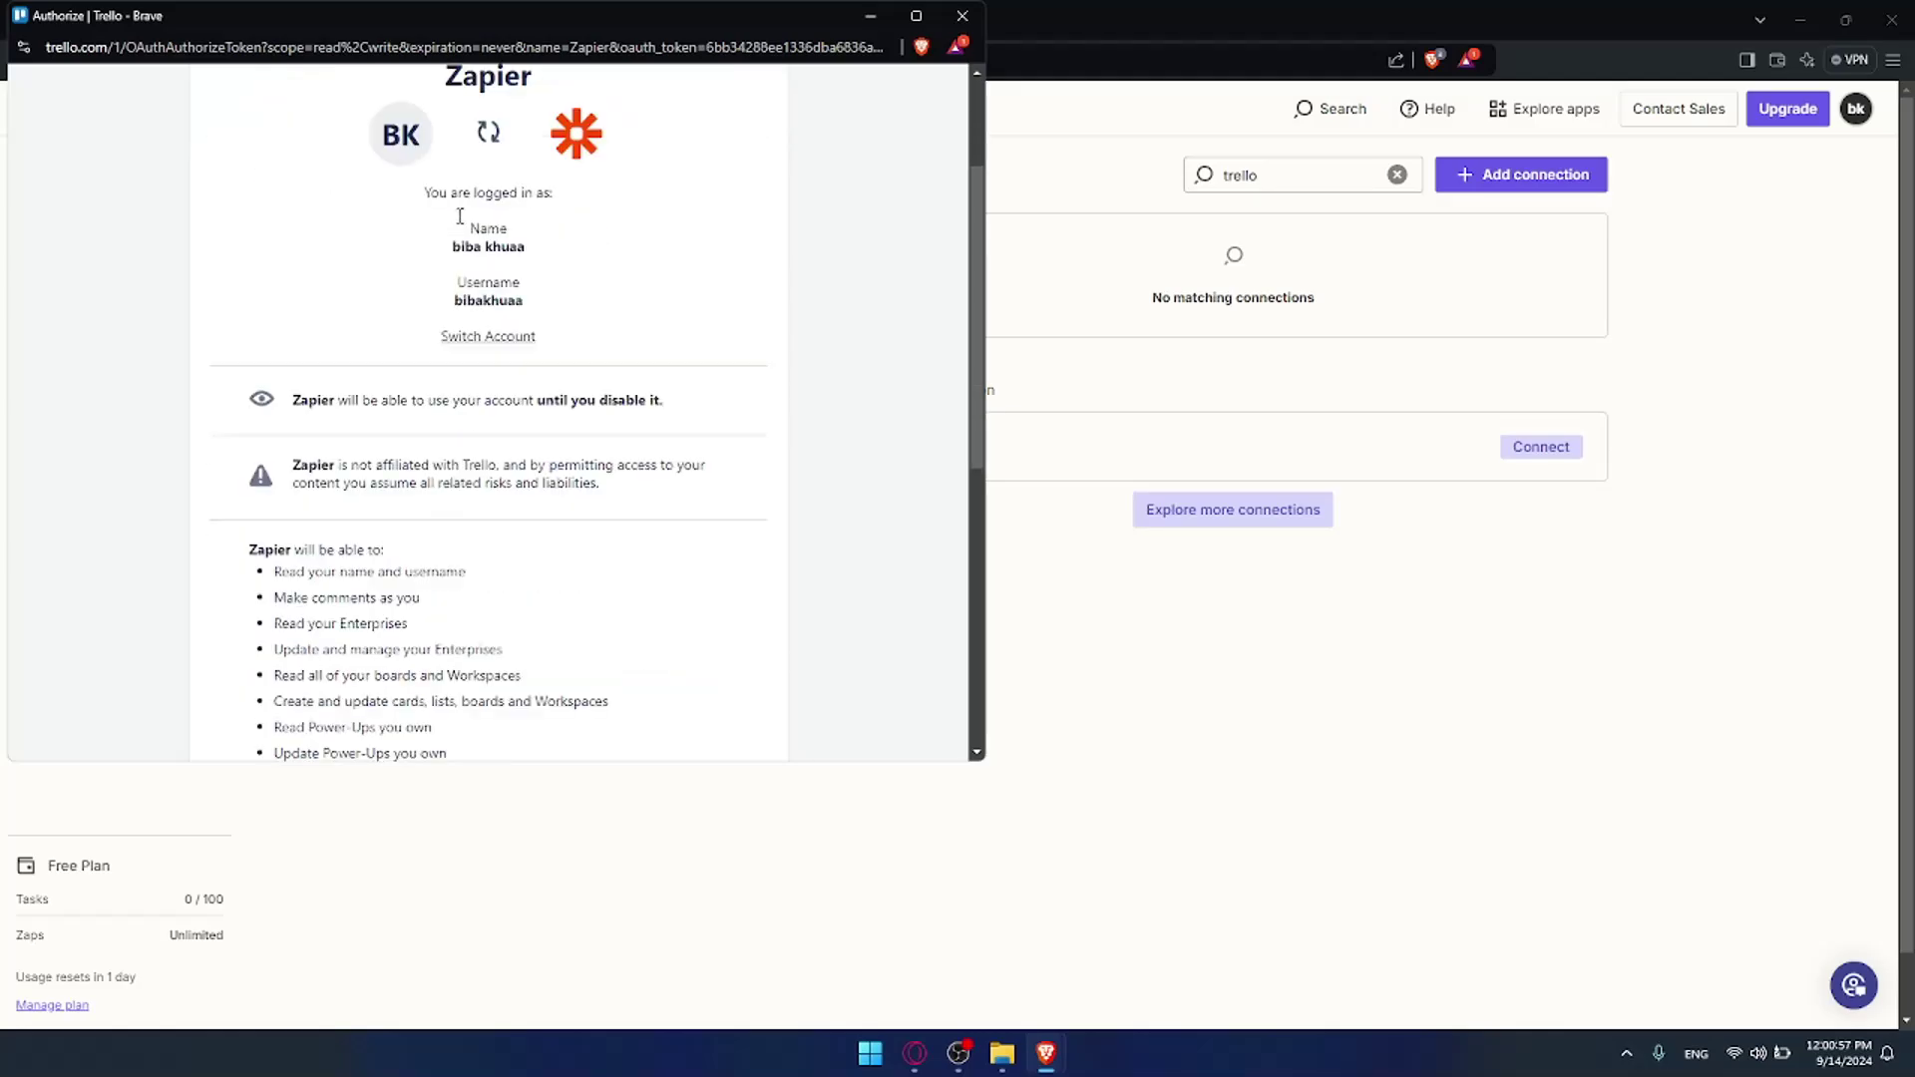
left_click_drag(248, 351, 429, 646)
left_click(339, 396)
left_click(388, 597)
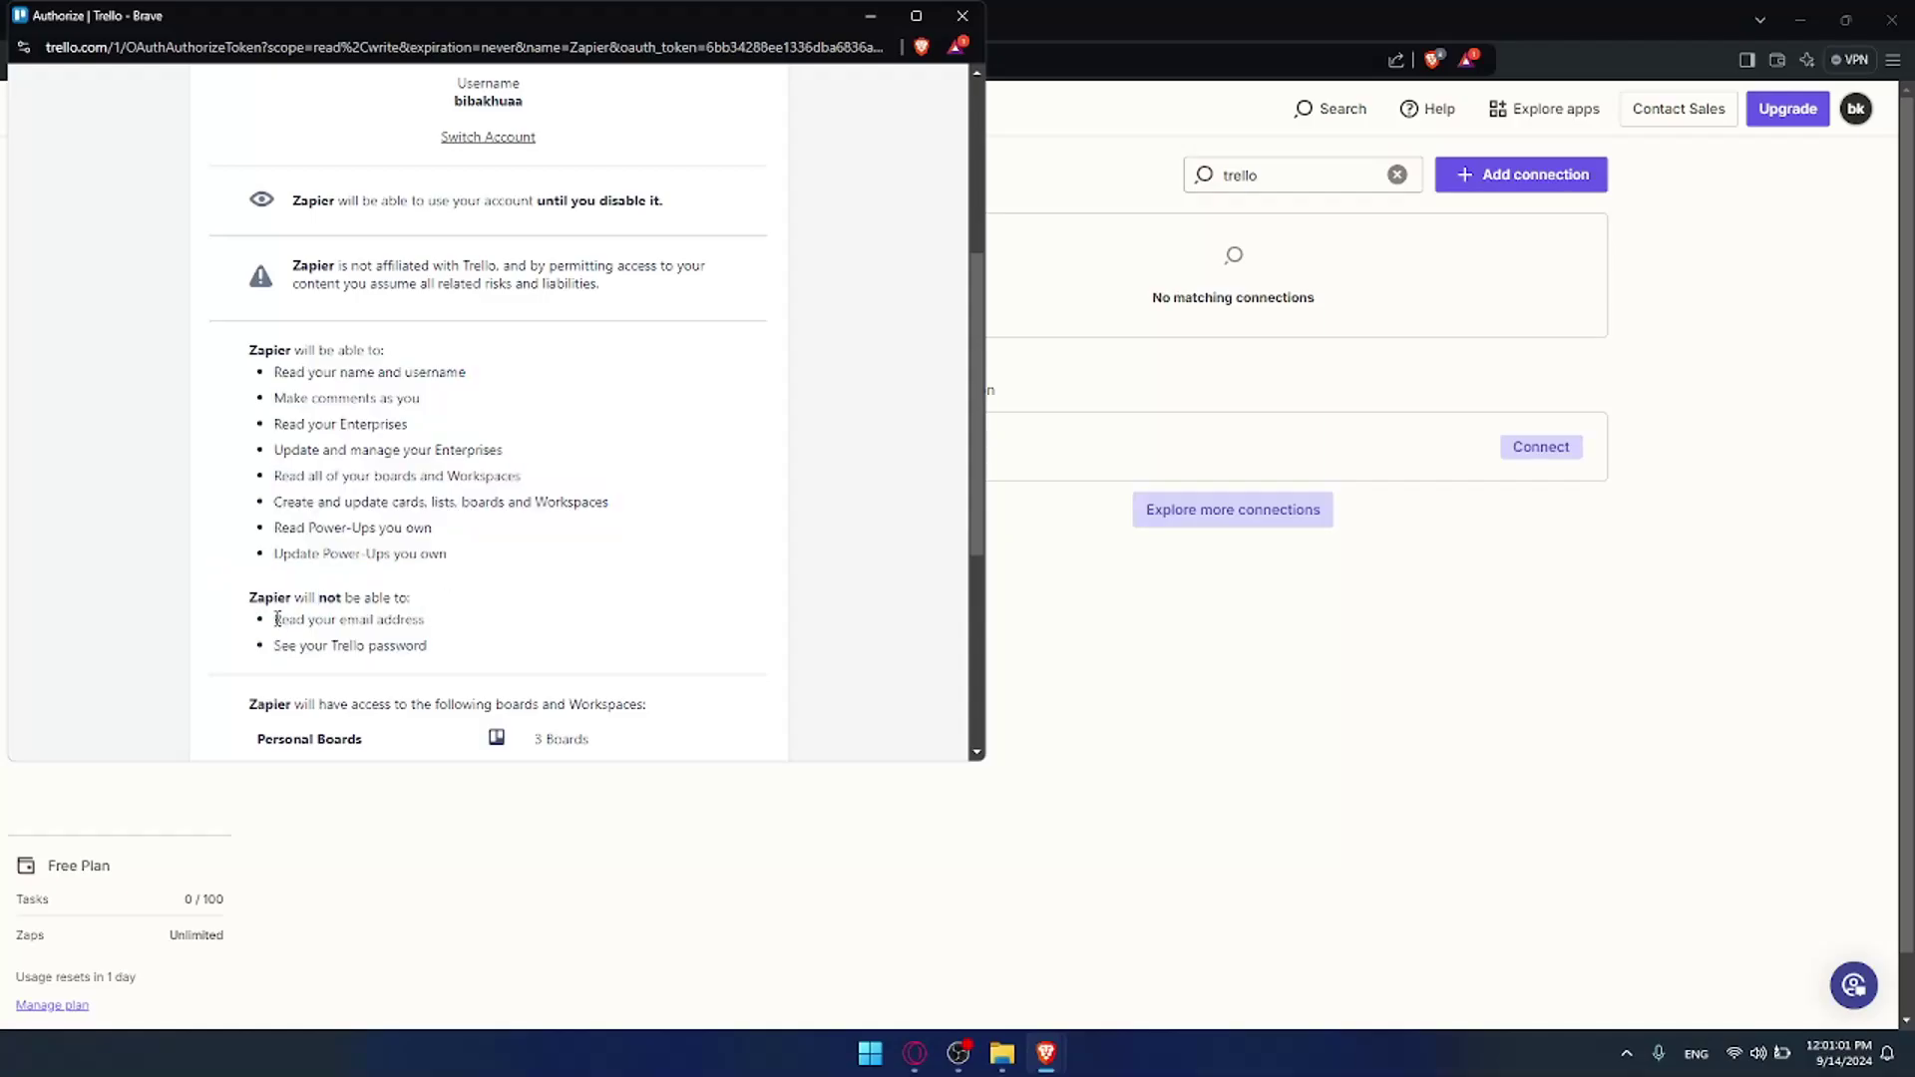
Allow Zapier access to the Trello account, then search apps for power bi
left_click_drag(277, 618, 432, 618)
left_click_drag(270, 646, 427, 643)
left_click(447, 633)
scroll(505, 556, "down", 3)
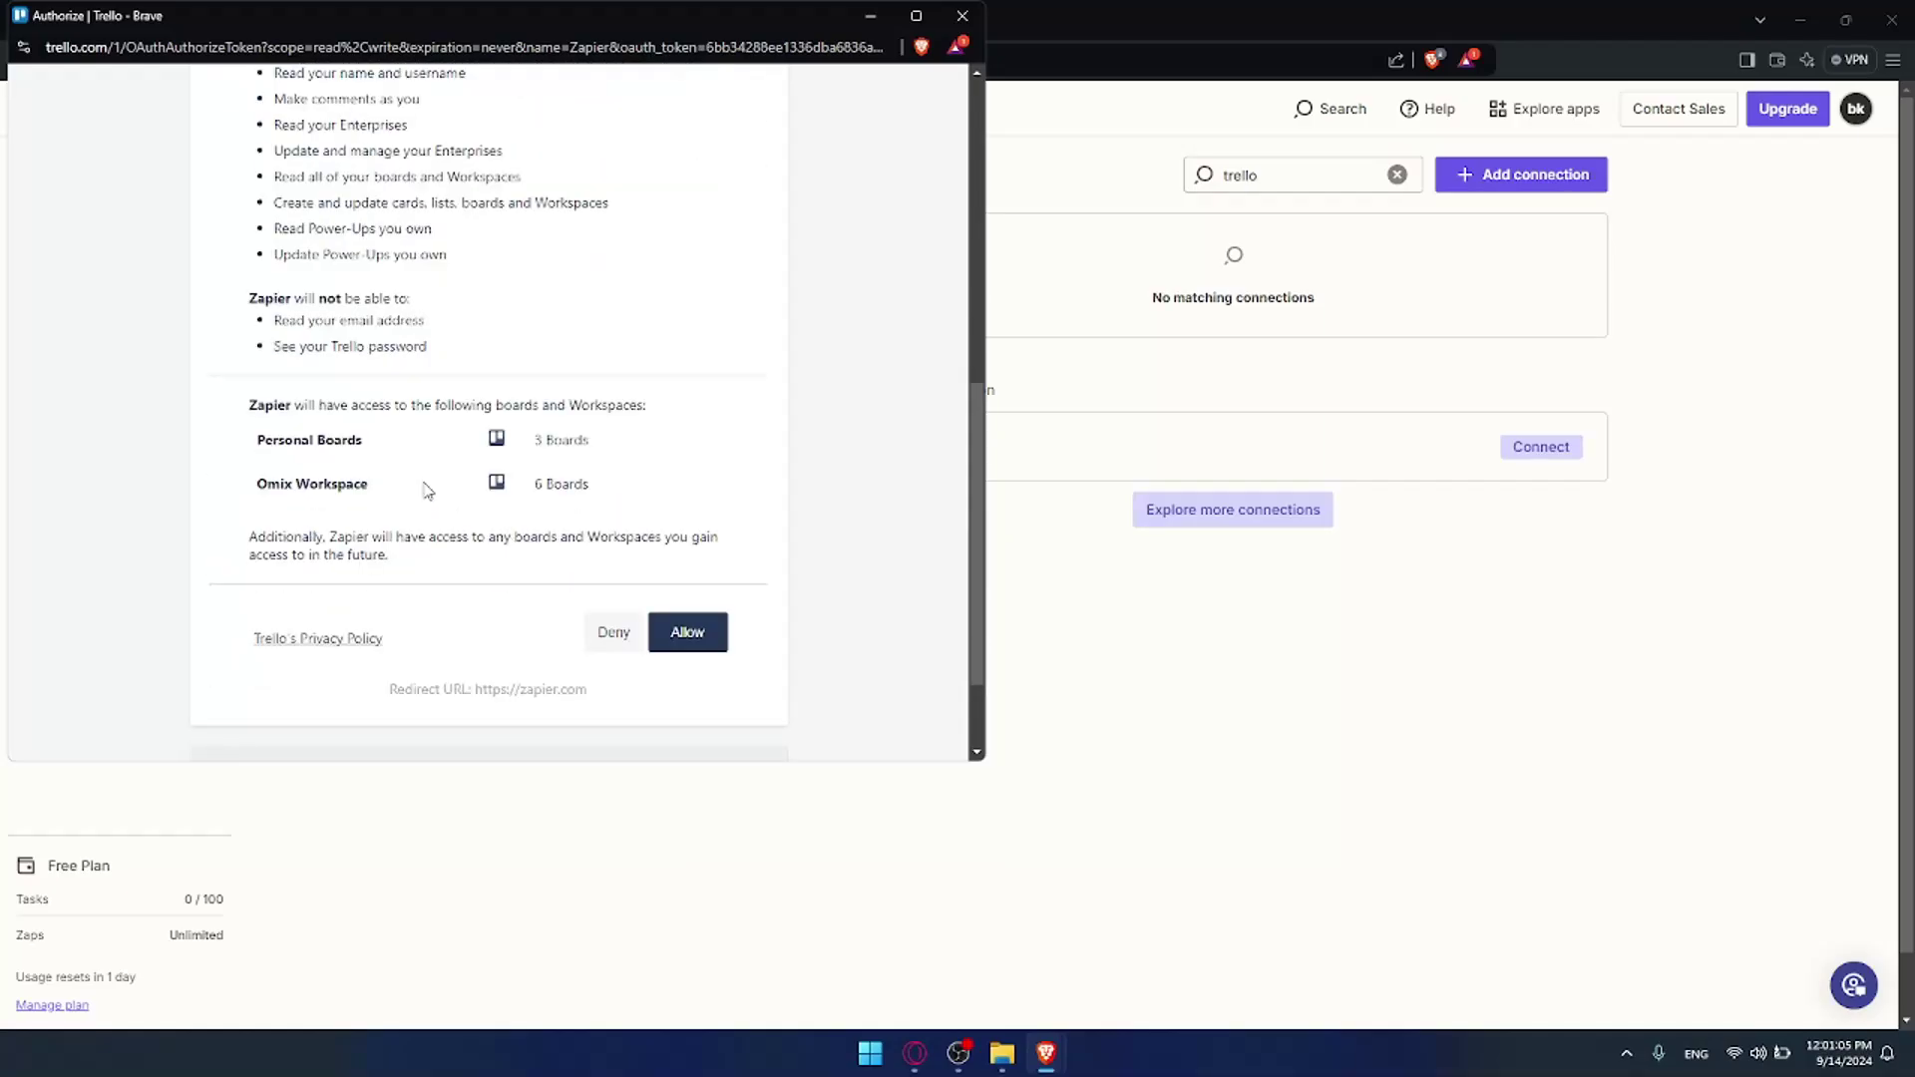
scroll(426, 489, "up", 5)
scroll(417, 449, "down", 7)
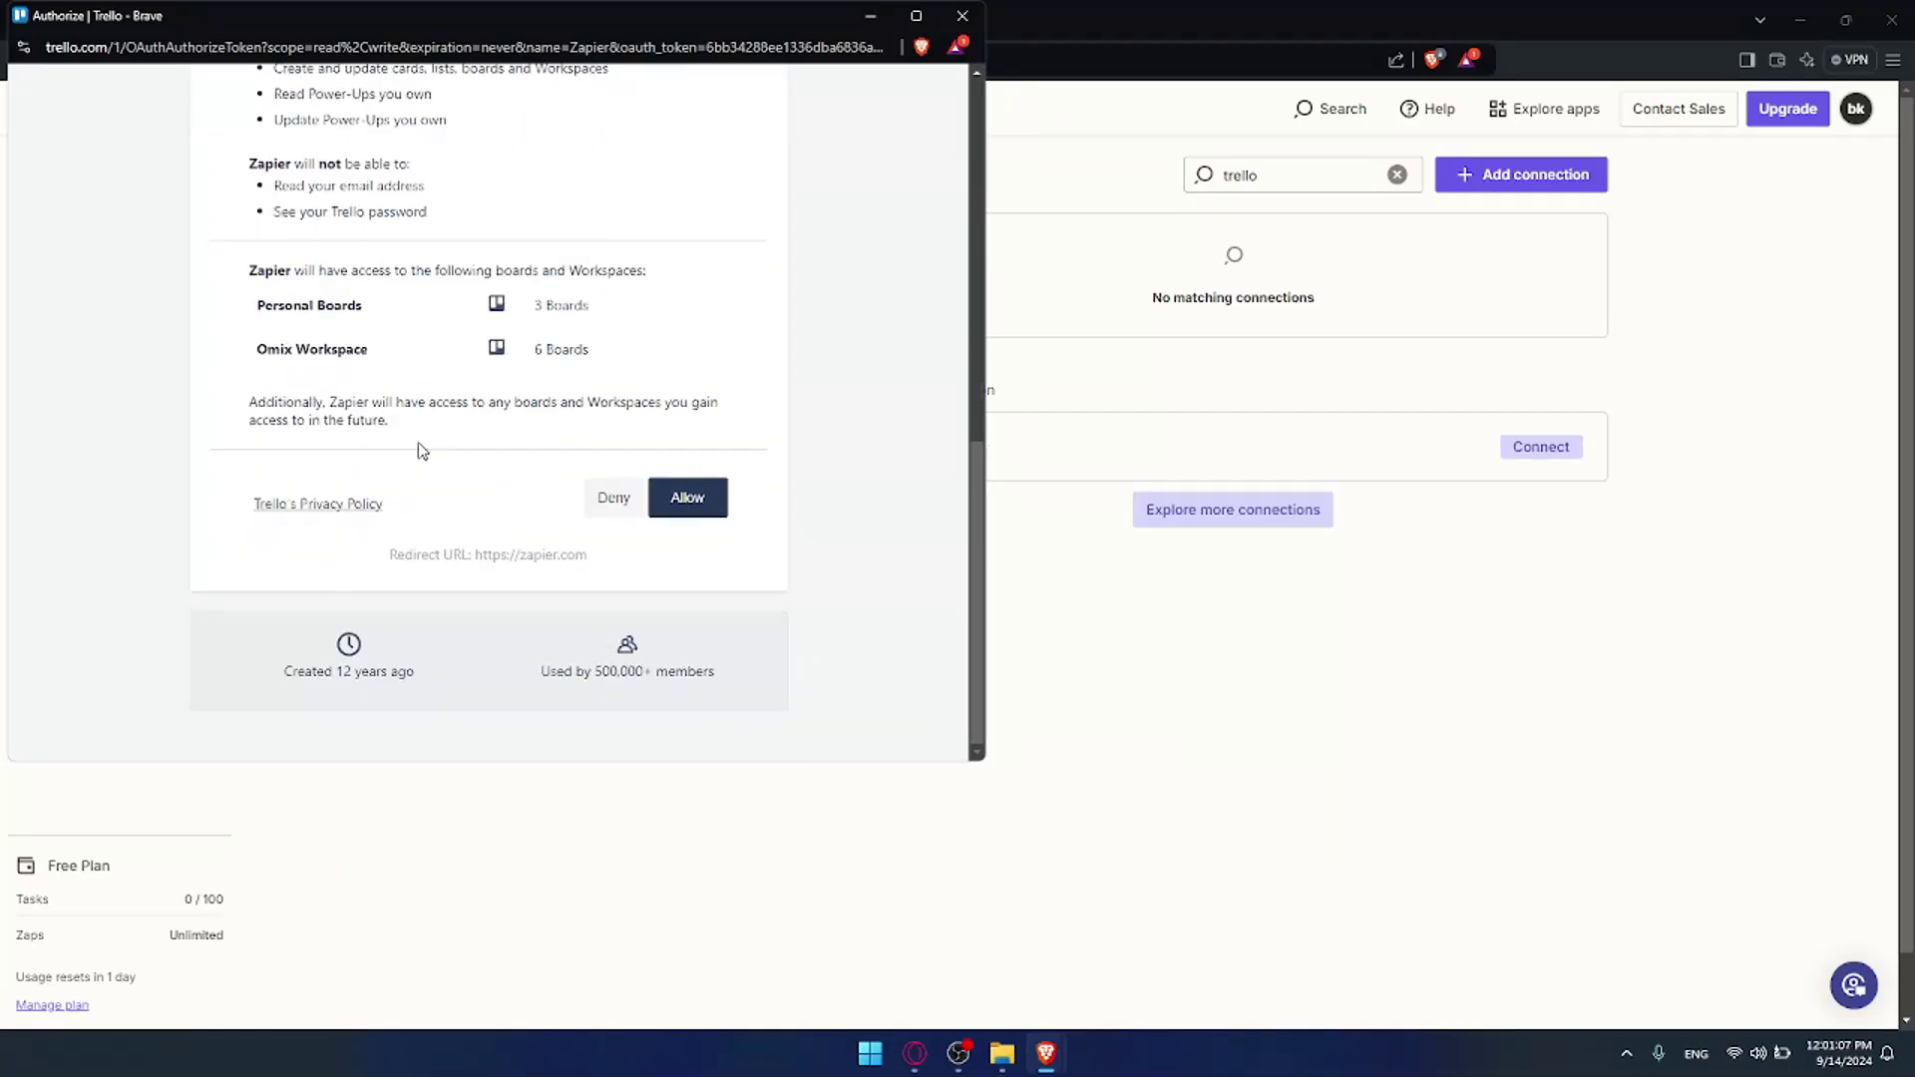
left_click(700, 515)
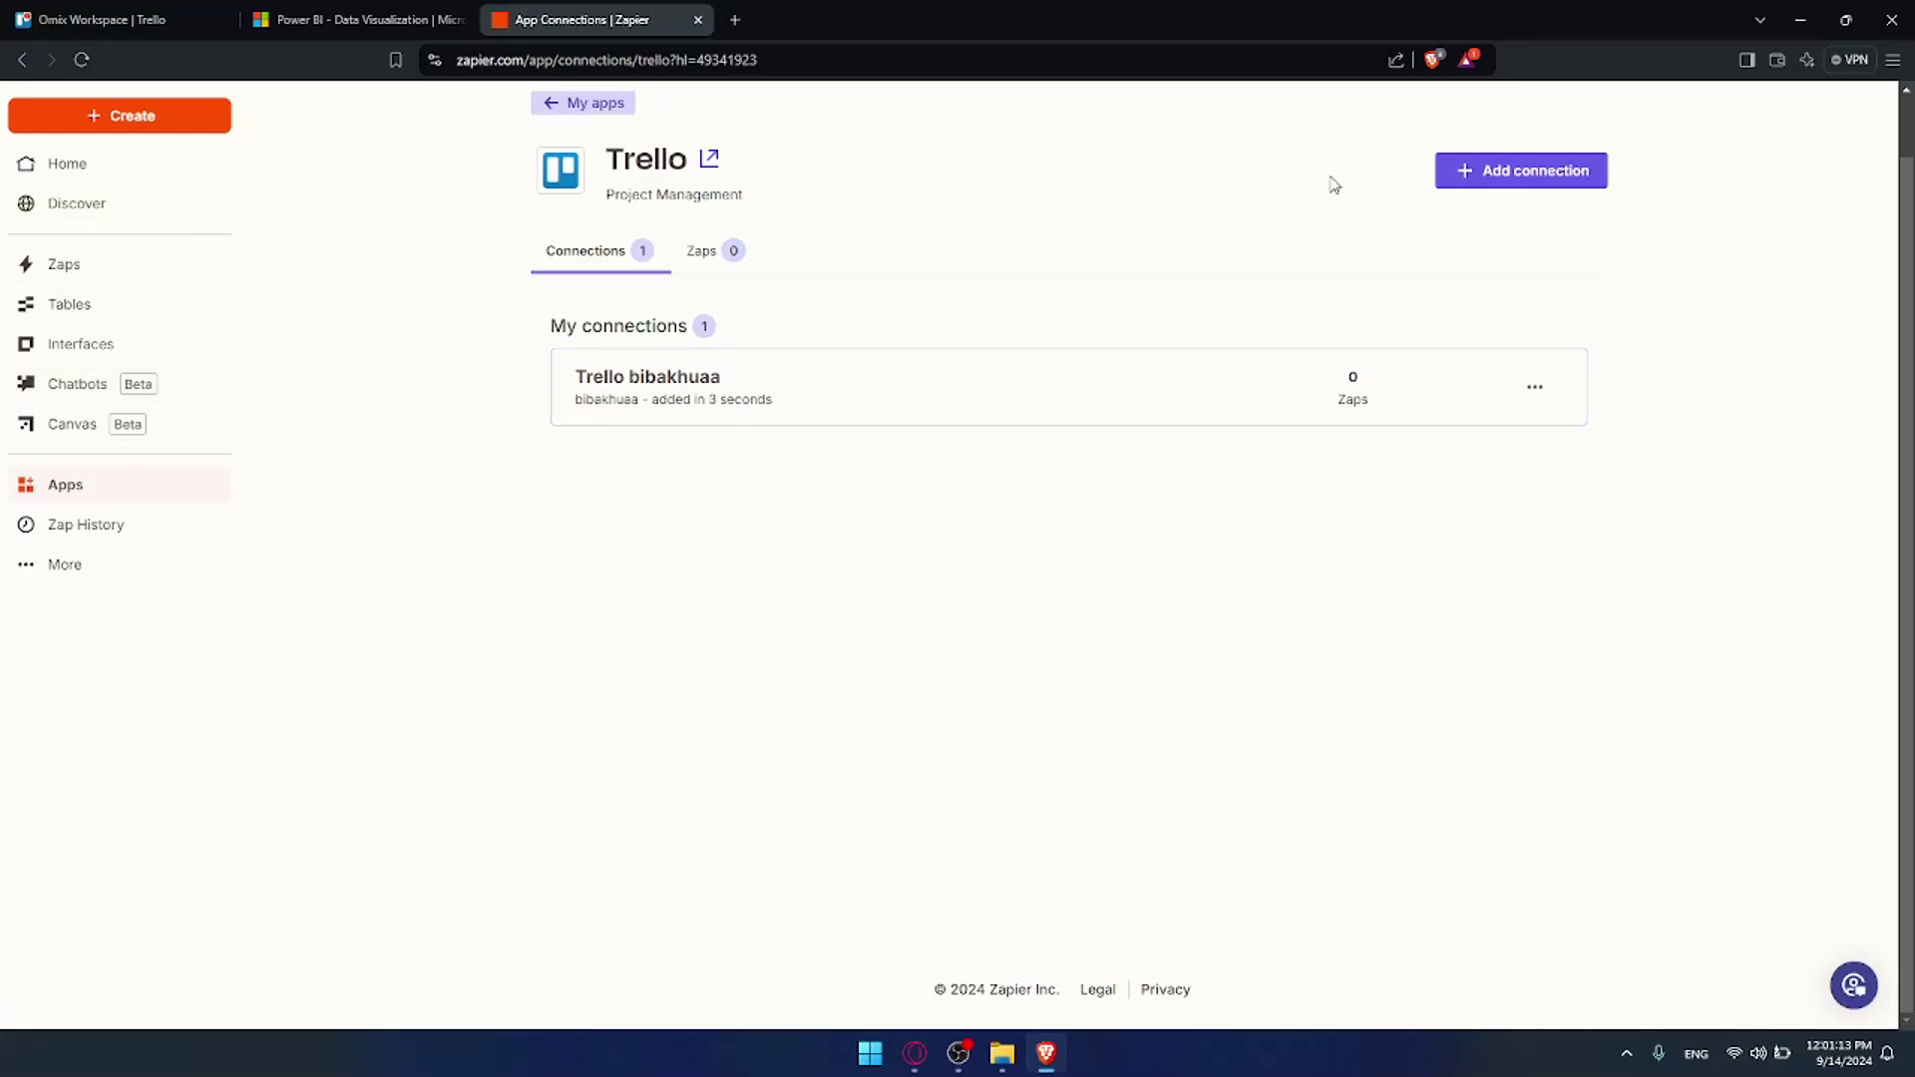
left_click(1294, 165)
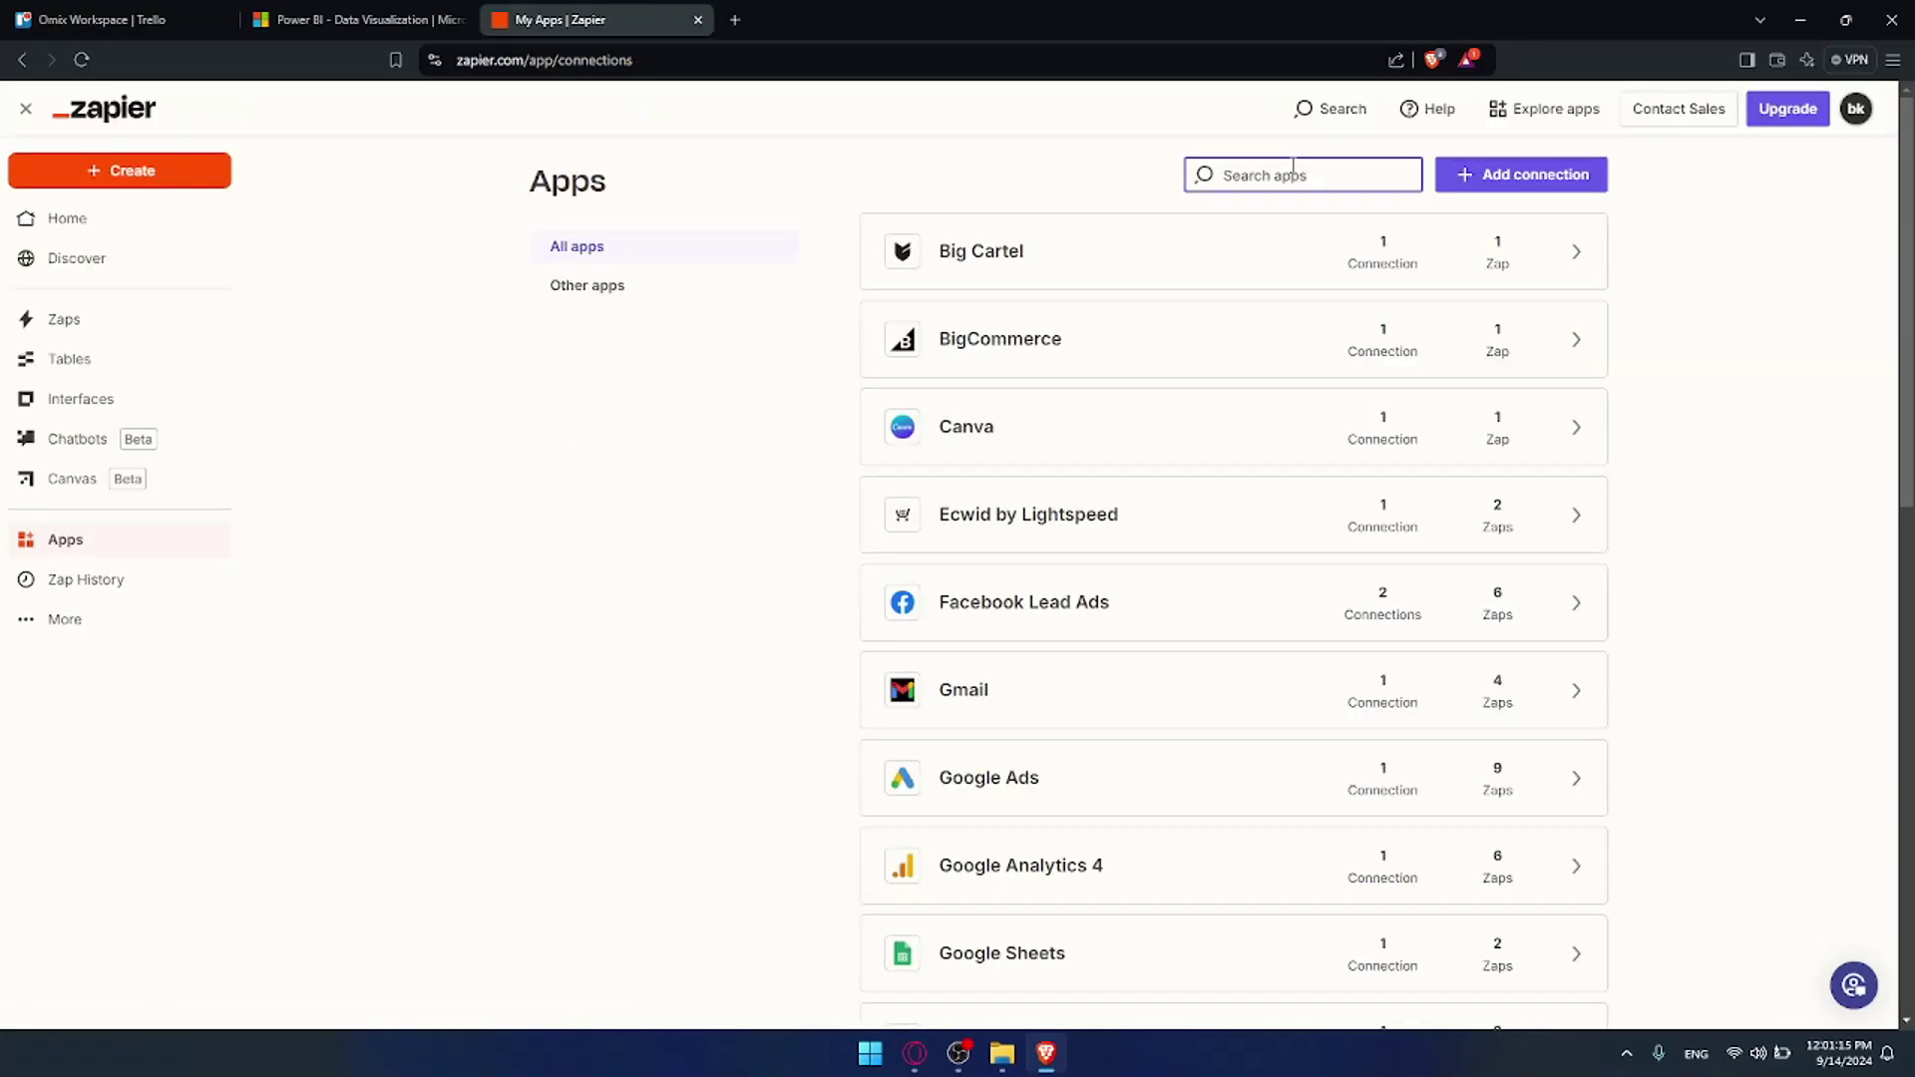
type("power bi")
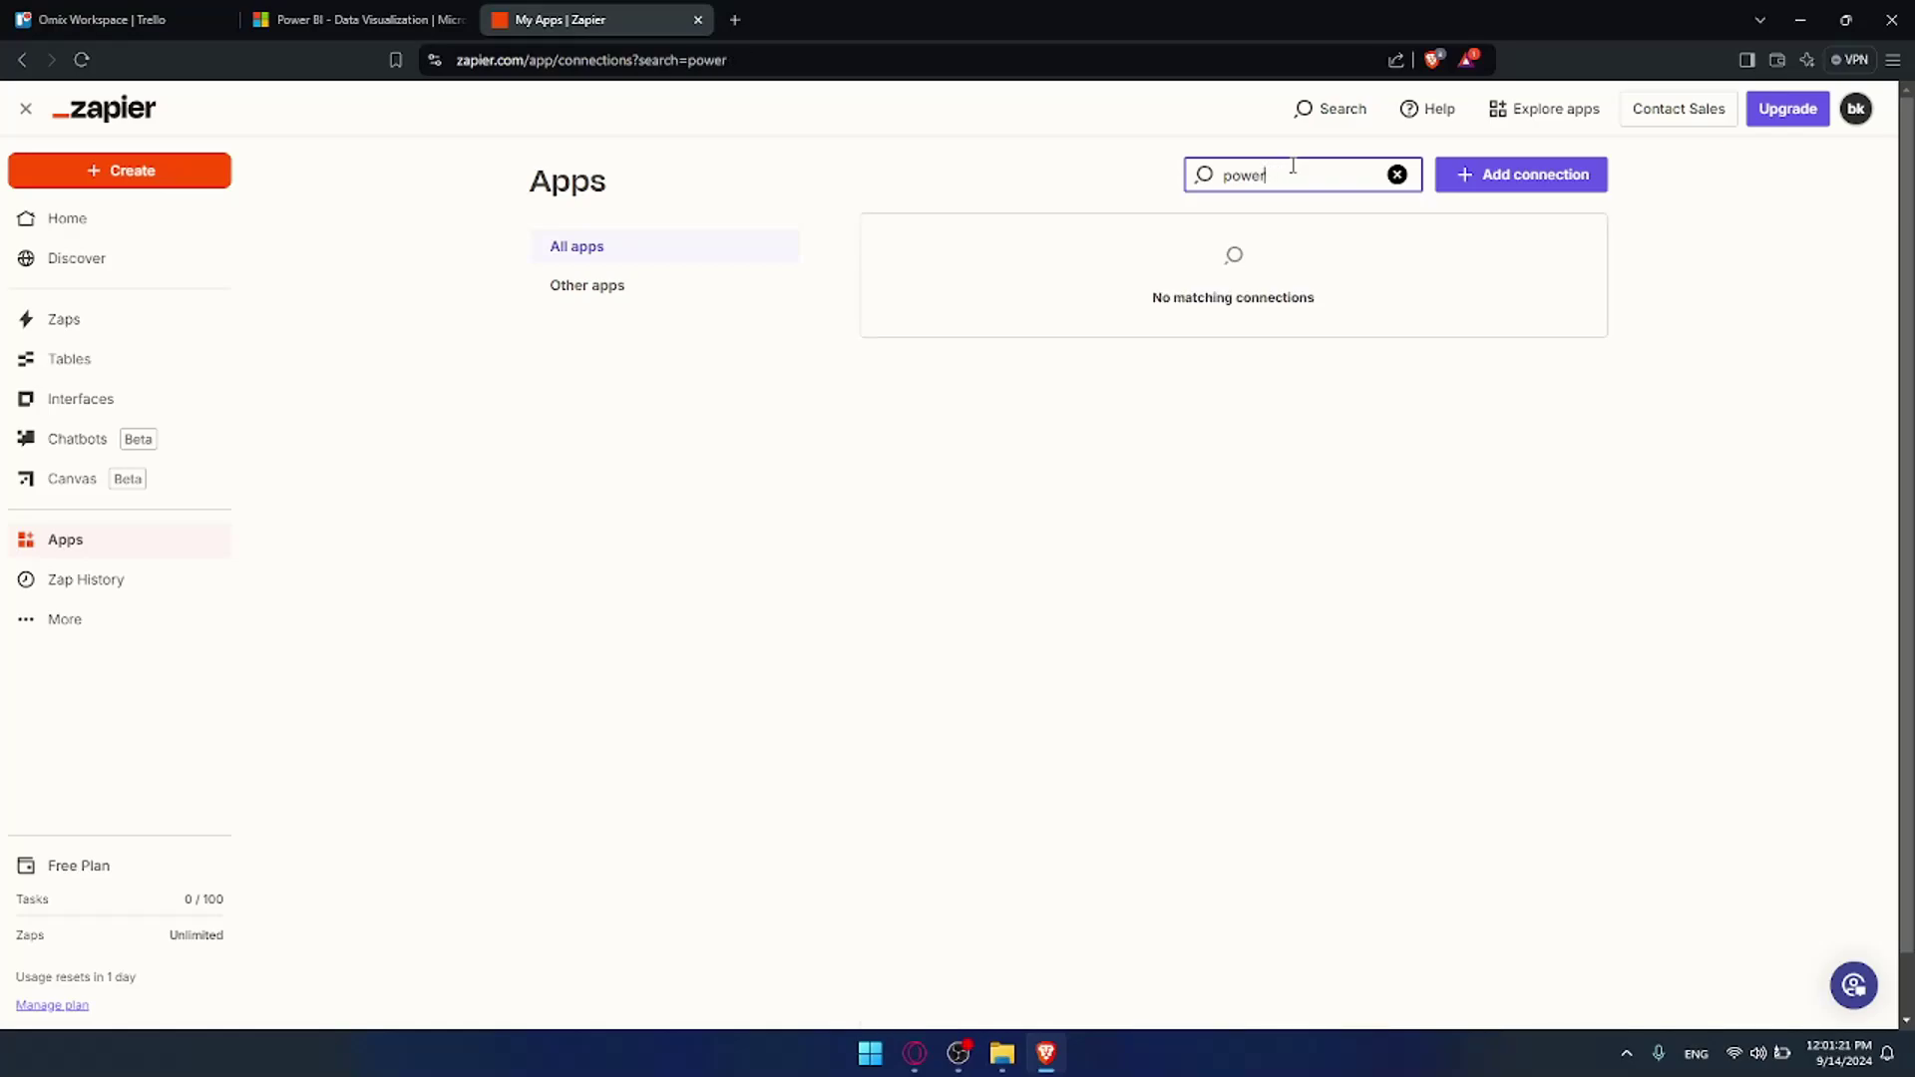
Change the app search to bi and scroll down through the suggested apps
key("BackSpace")
key("BackSpace")
key("BackSpace")
key("BackSpace")
key("BackSpace")
key("BackSpace")
key("BackSpace")
type("bi")
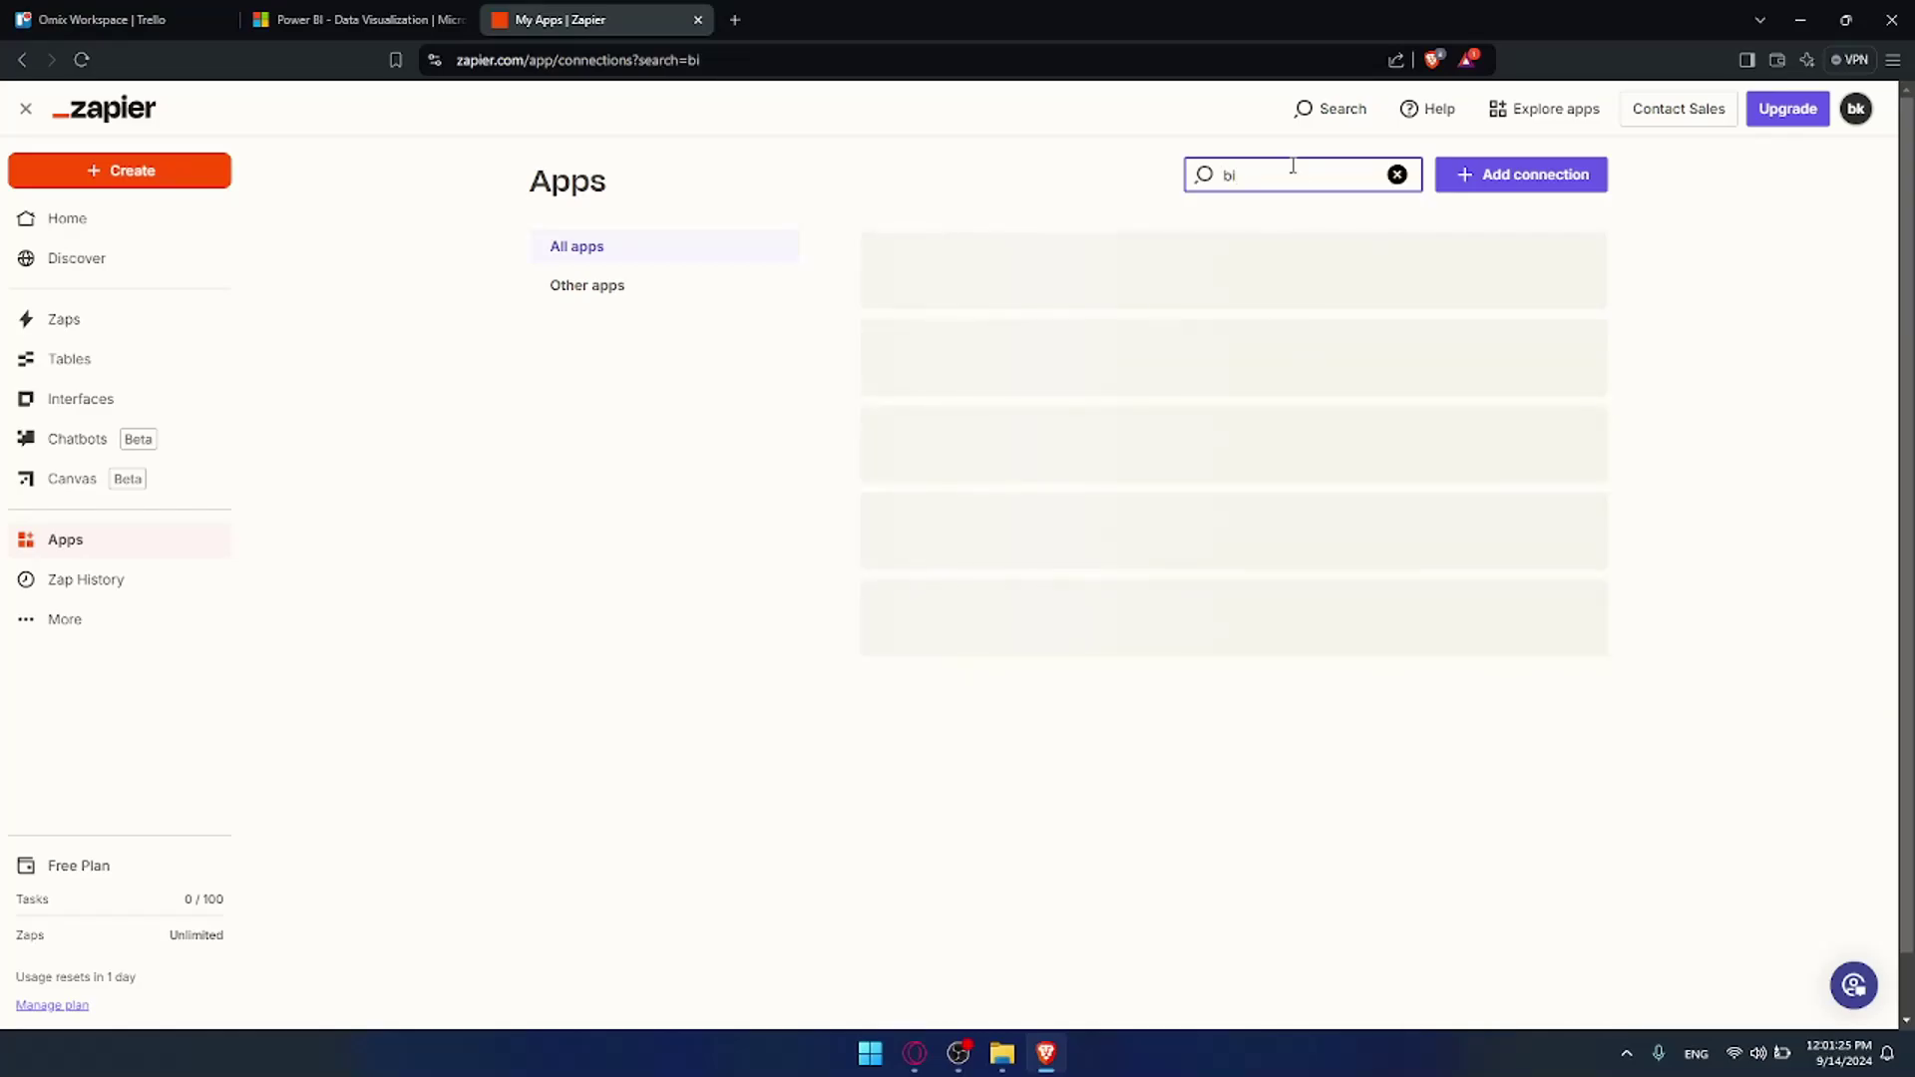
scroll(1128, 399, "down", 2)
scroll(1133, 417, "down", 1)
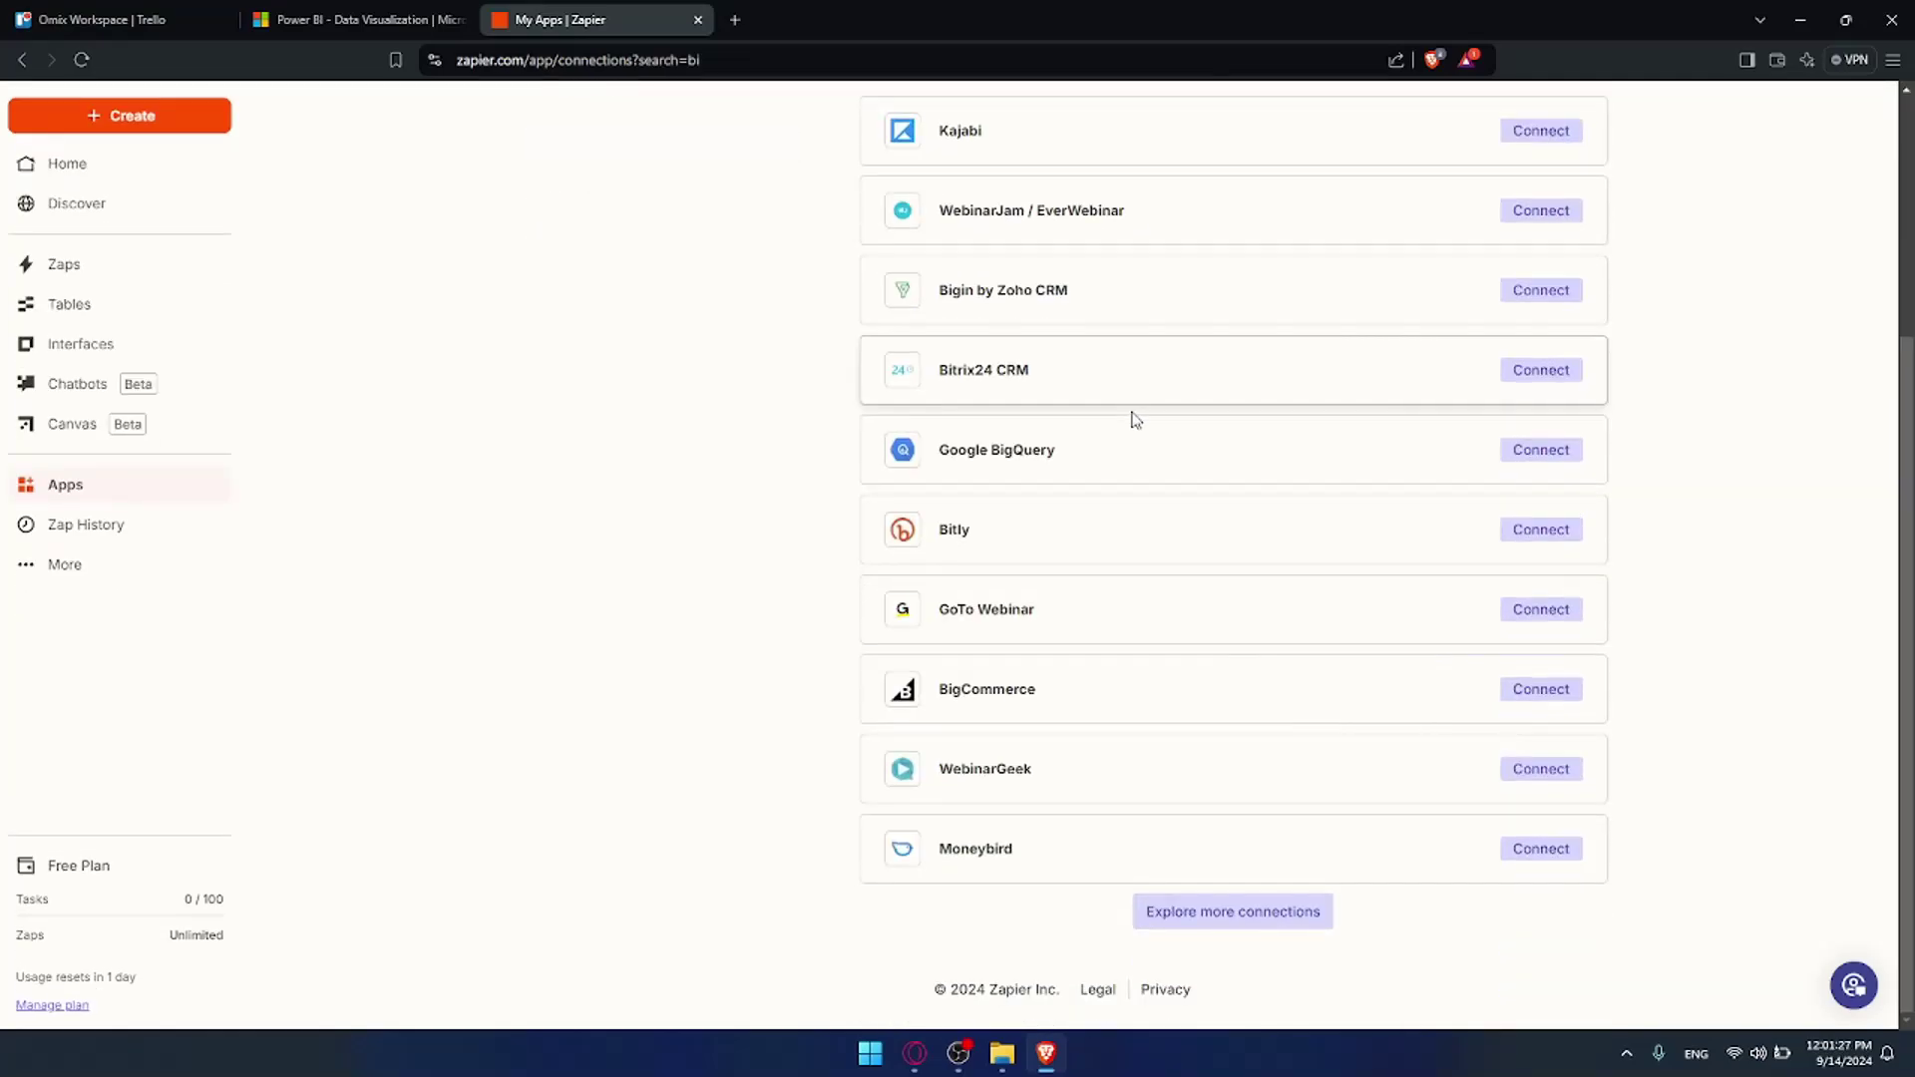
Go to Explore more connections and scroll through the Explore page
left_click(1197, 926)
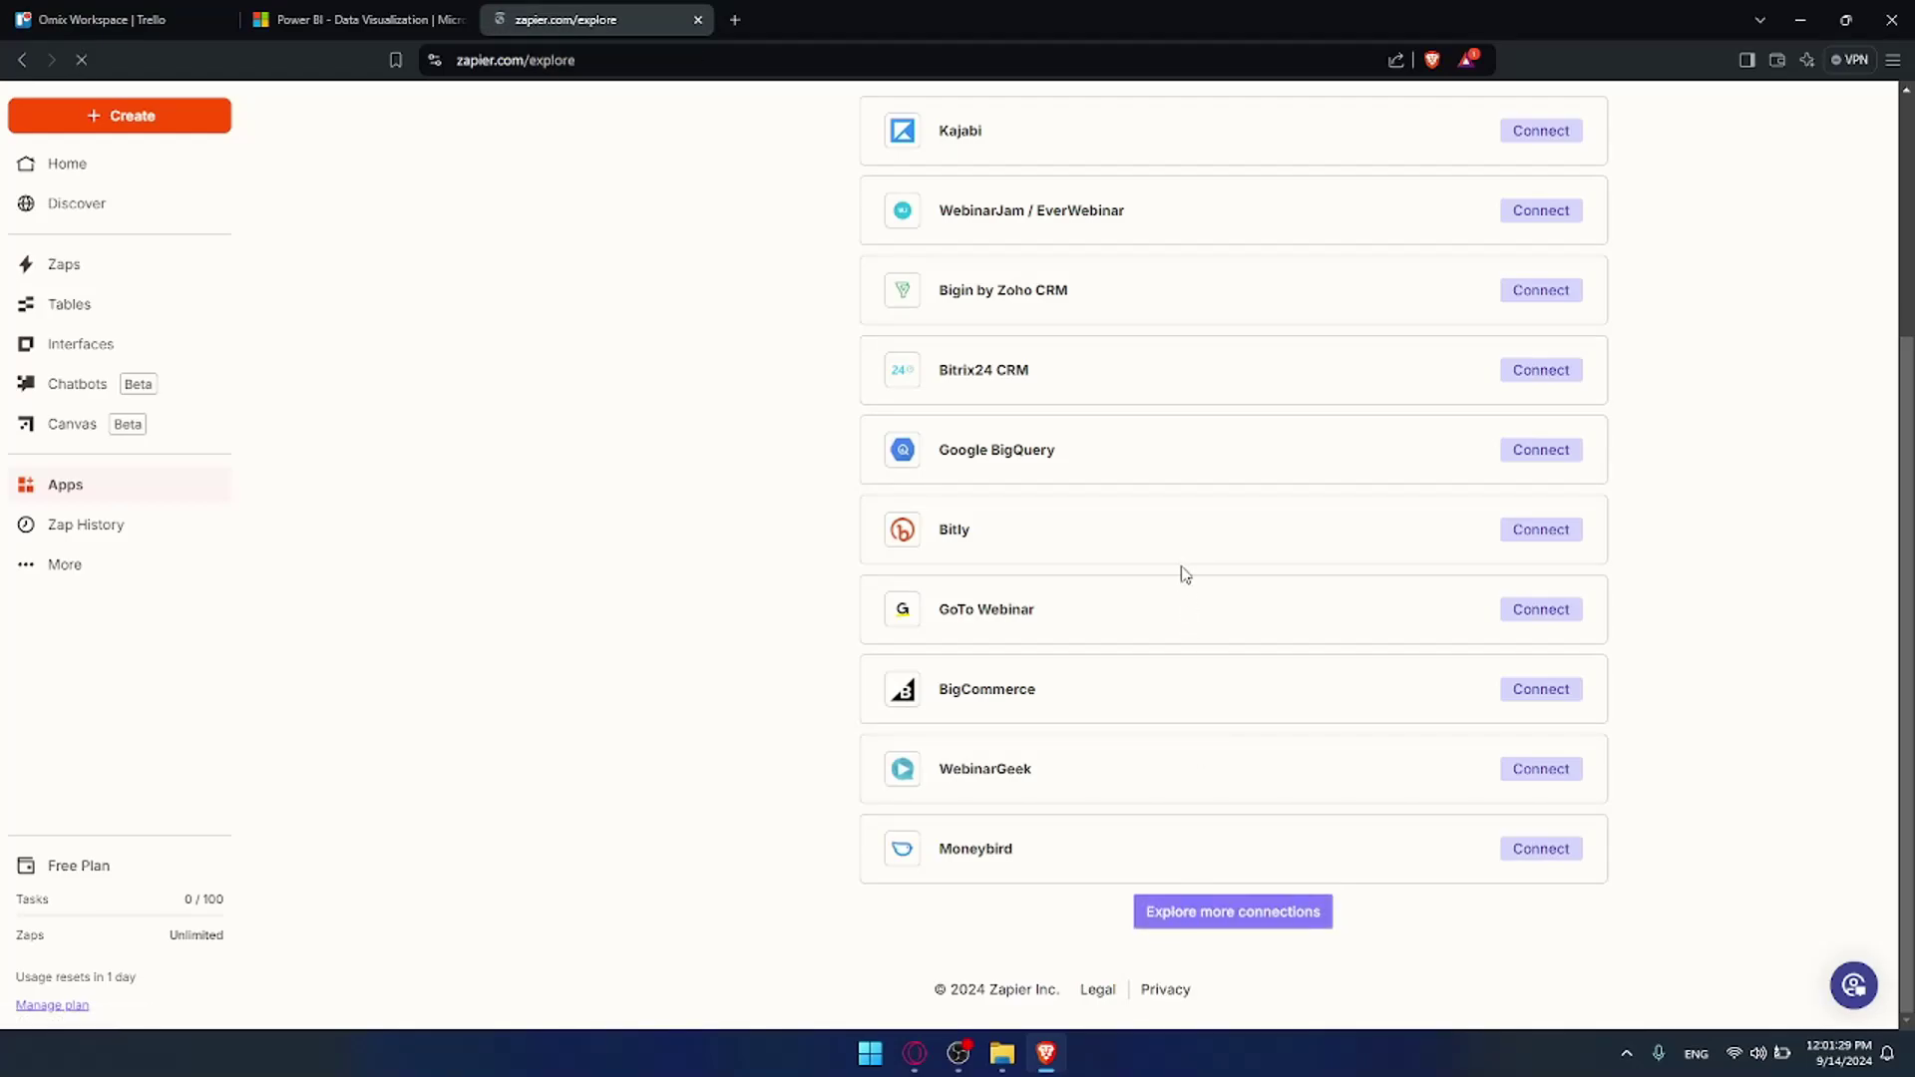
scroll(1182, 549, "down", 3)
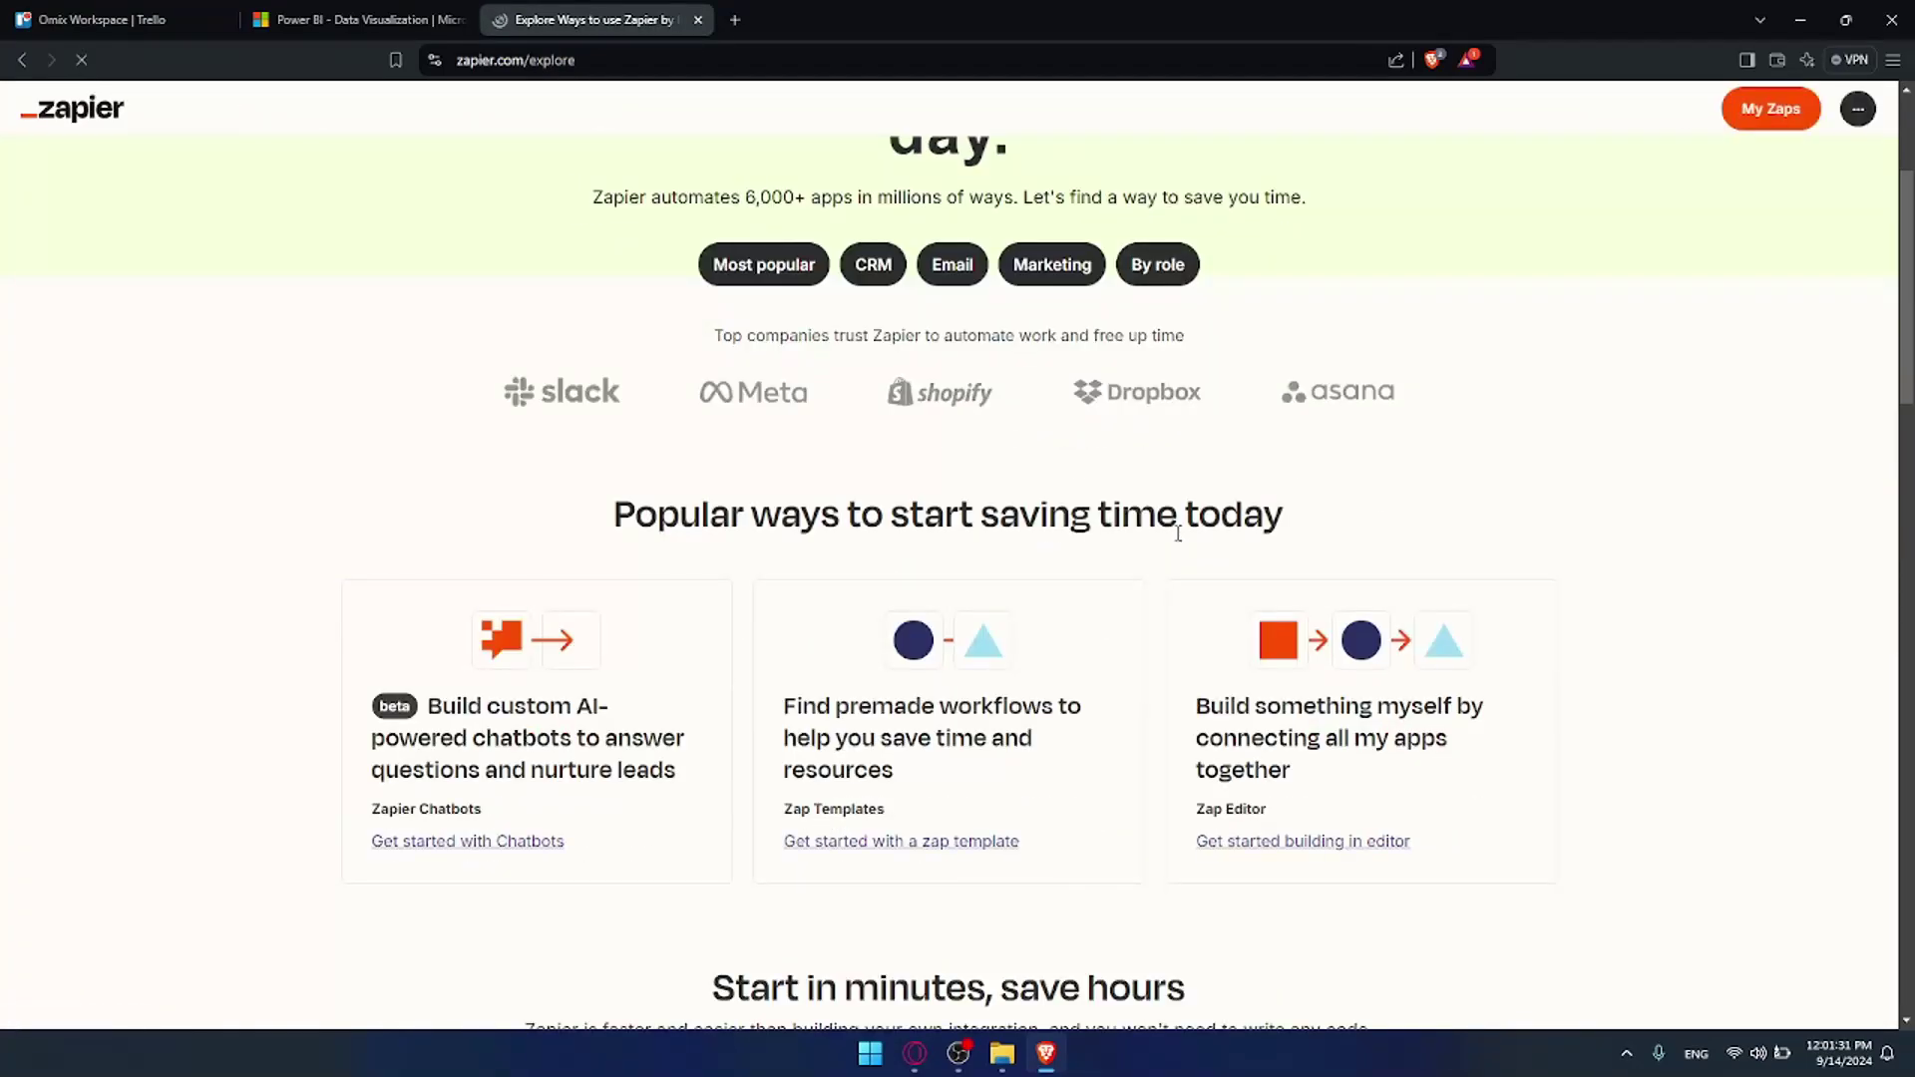
scroll(1179, 543, "down", 3)
scroll(1179, 542, "down", 6)
scroll(1177, 535, "up", 12)
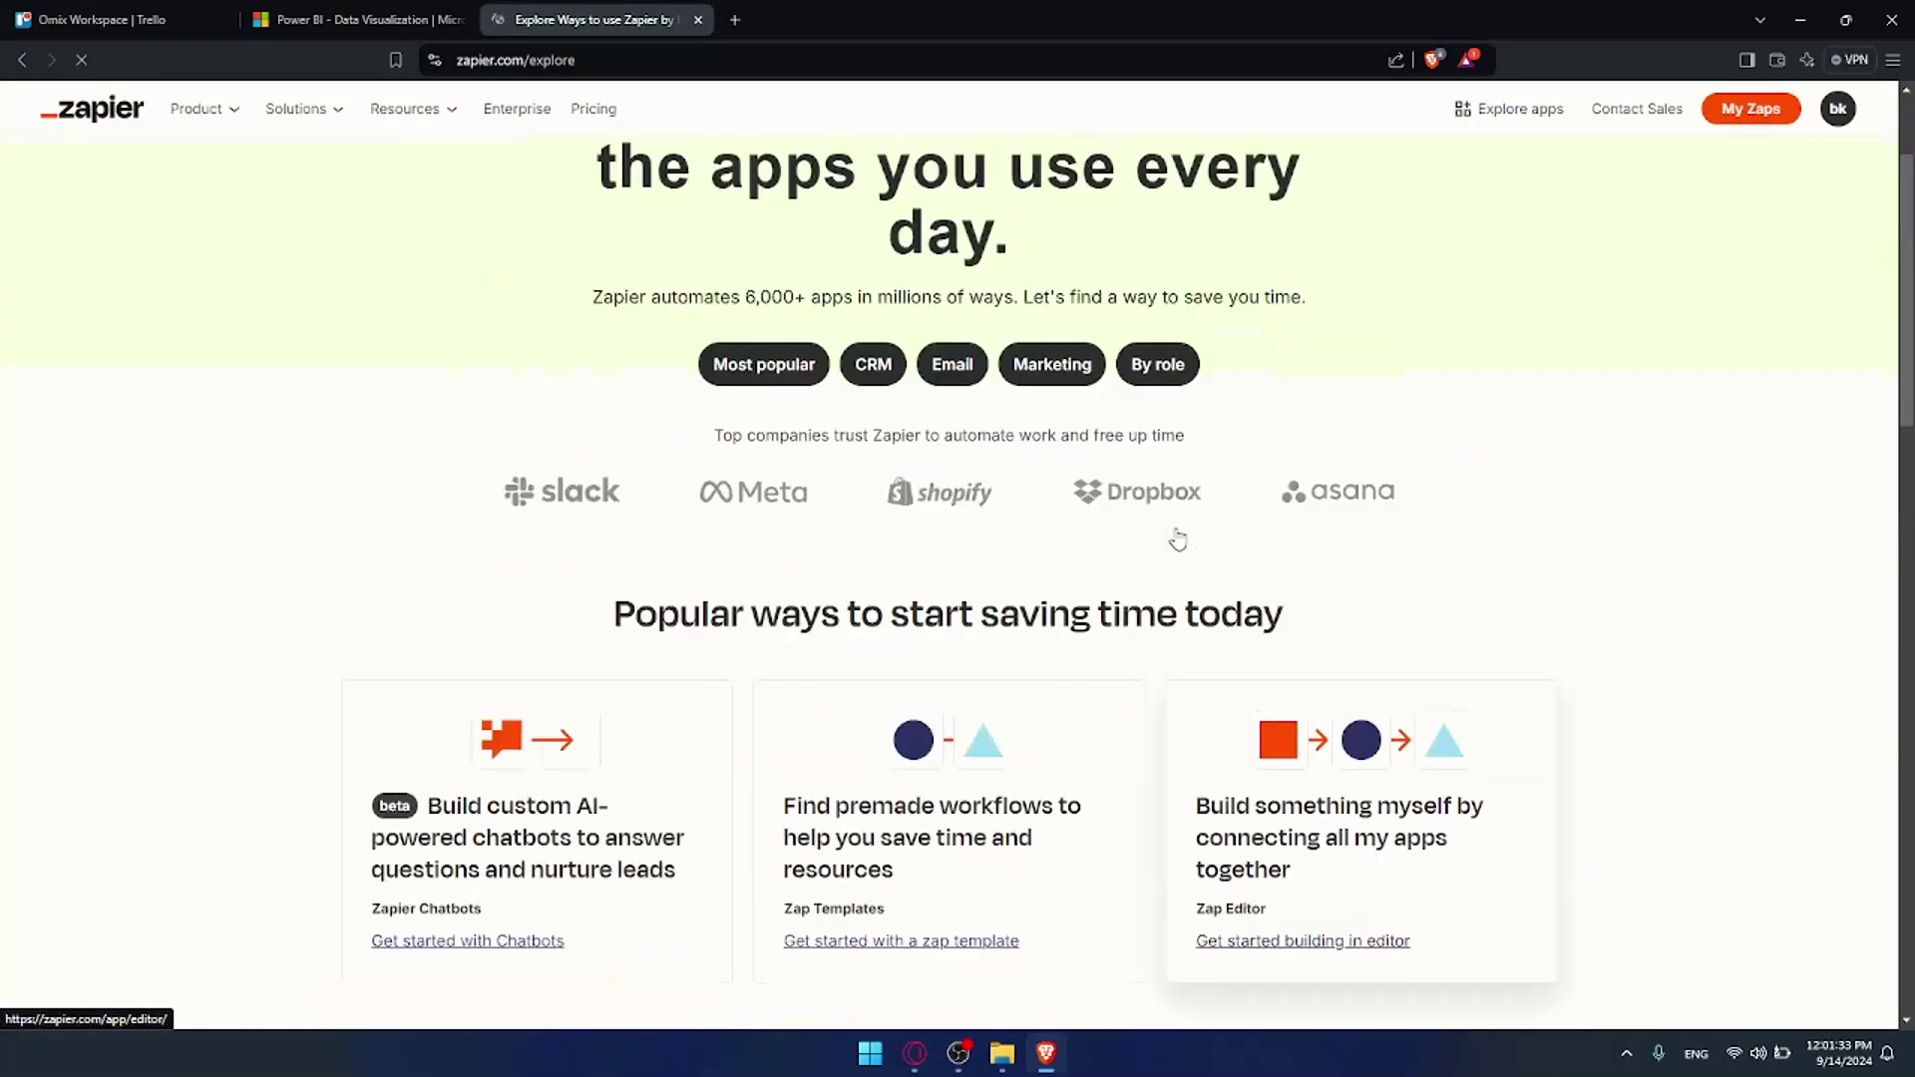
scroll(1257, 449, "down", 5)
scroll(1616, 111, "up", 4)
scroll(1466, 240, "down", 5)
scroll(1467, 239, "down", 8)
Search the app finder for bi and browse results down to BitBadges and Bildhive
left_click(1077, 509)
type("bi")
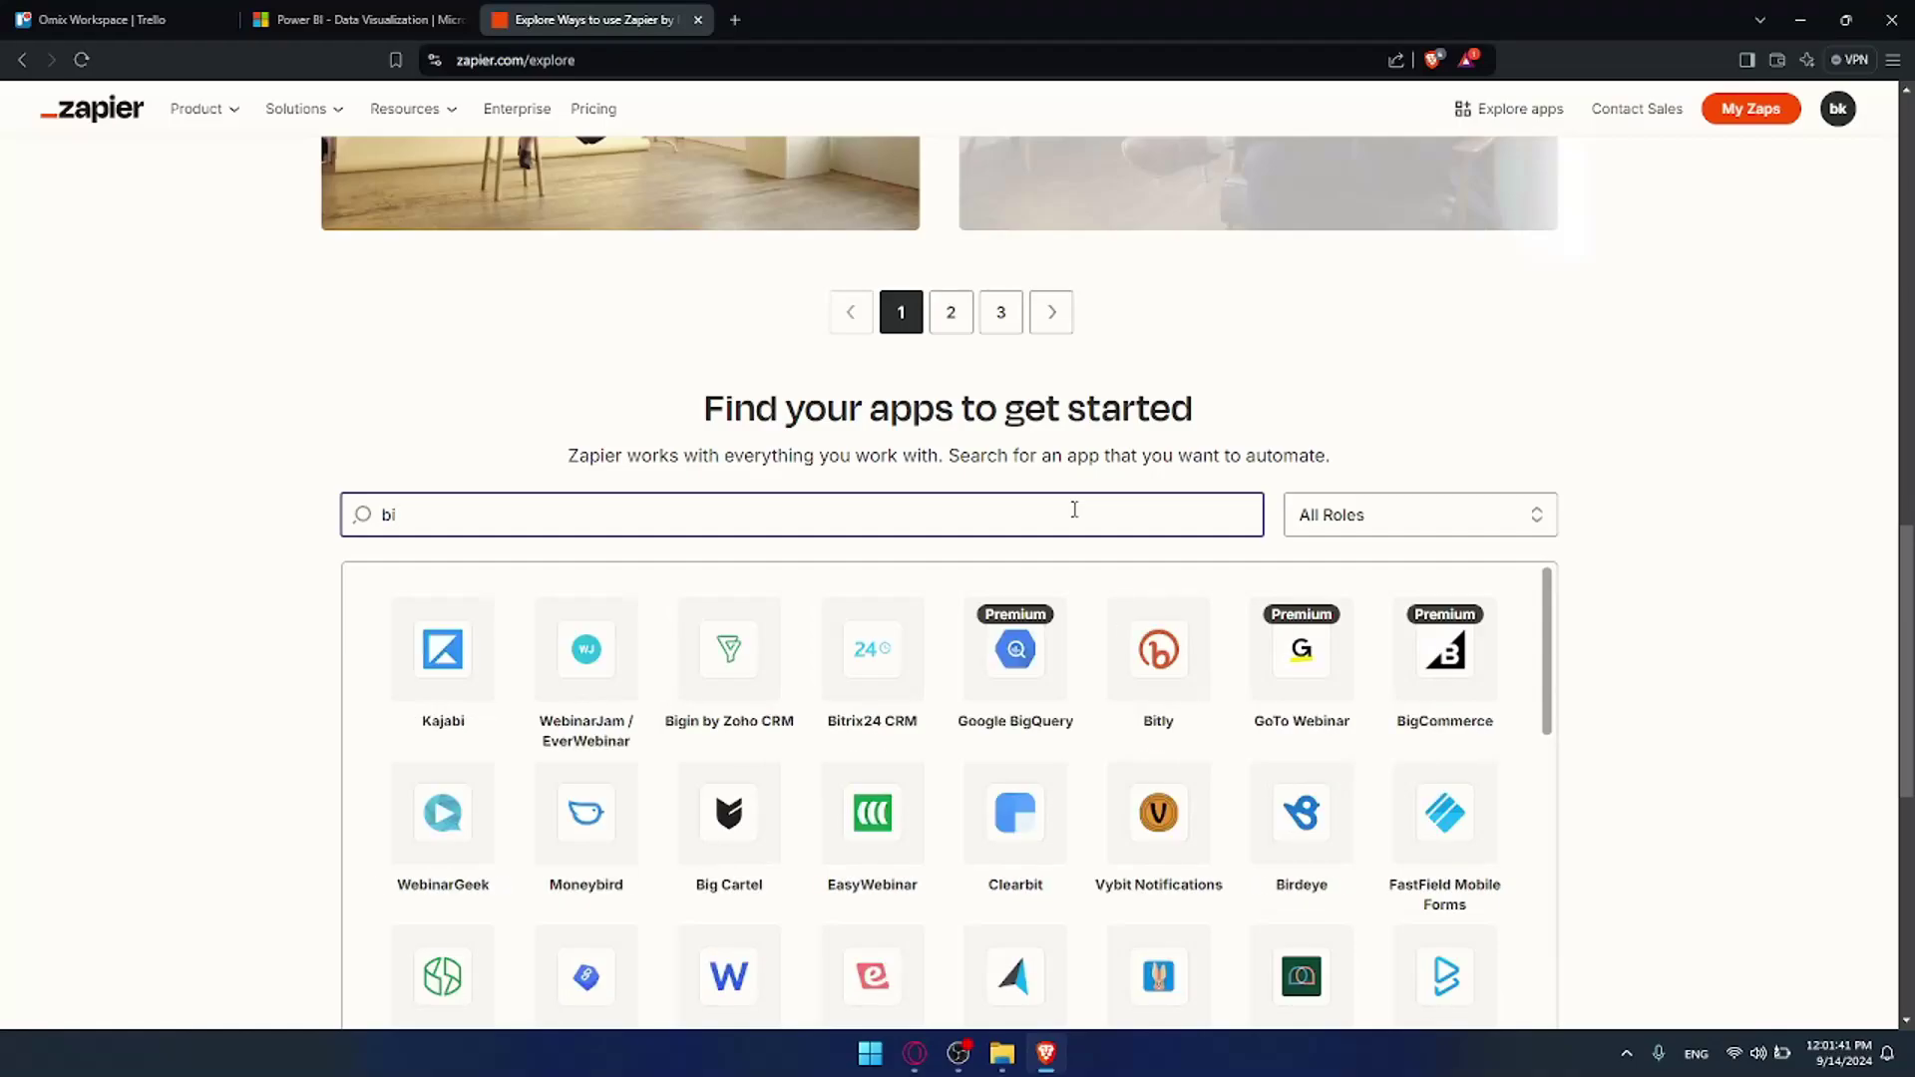
scroll(1093, 758, "down", 8)
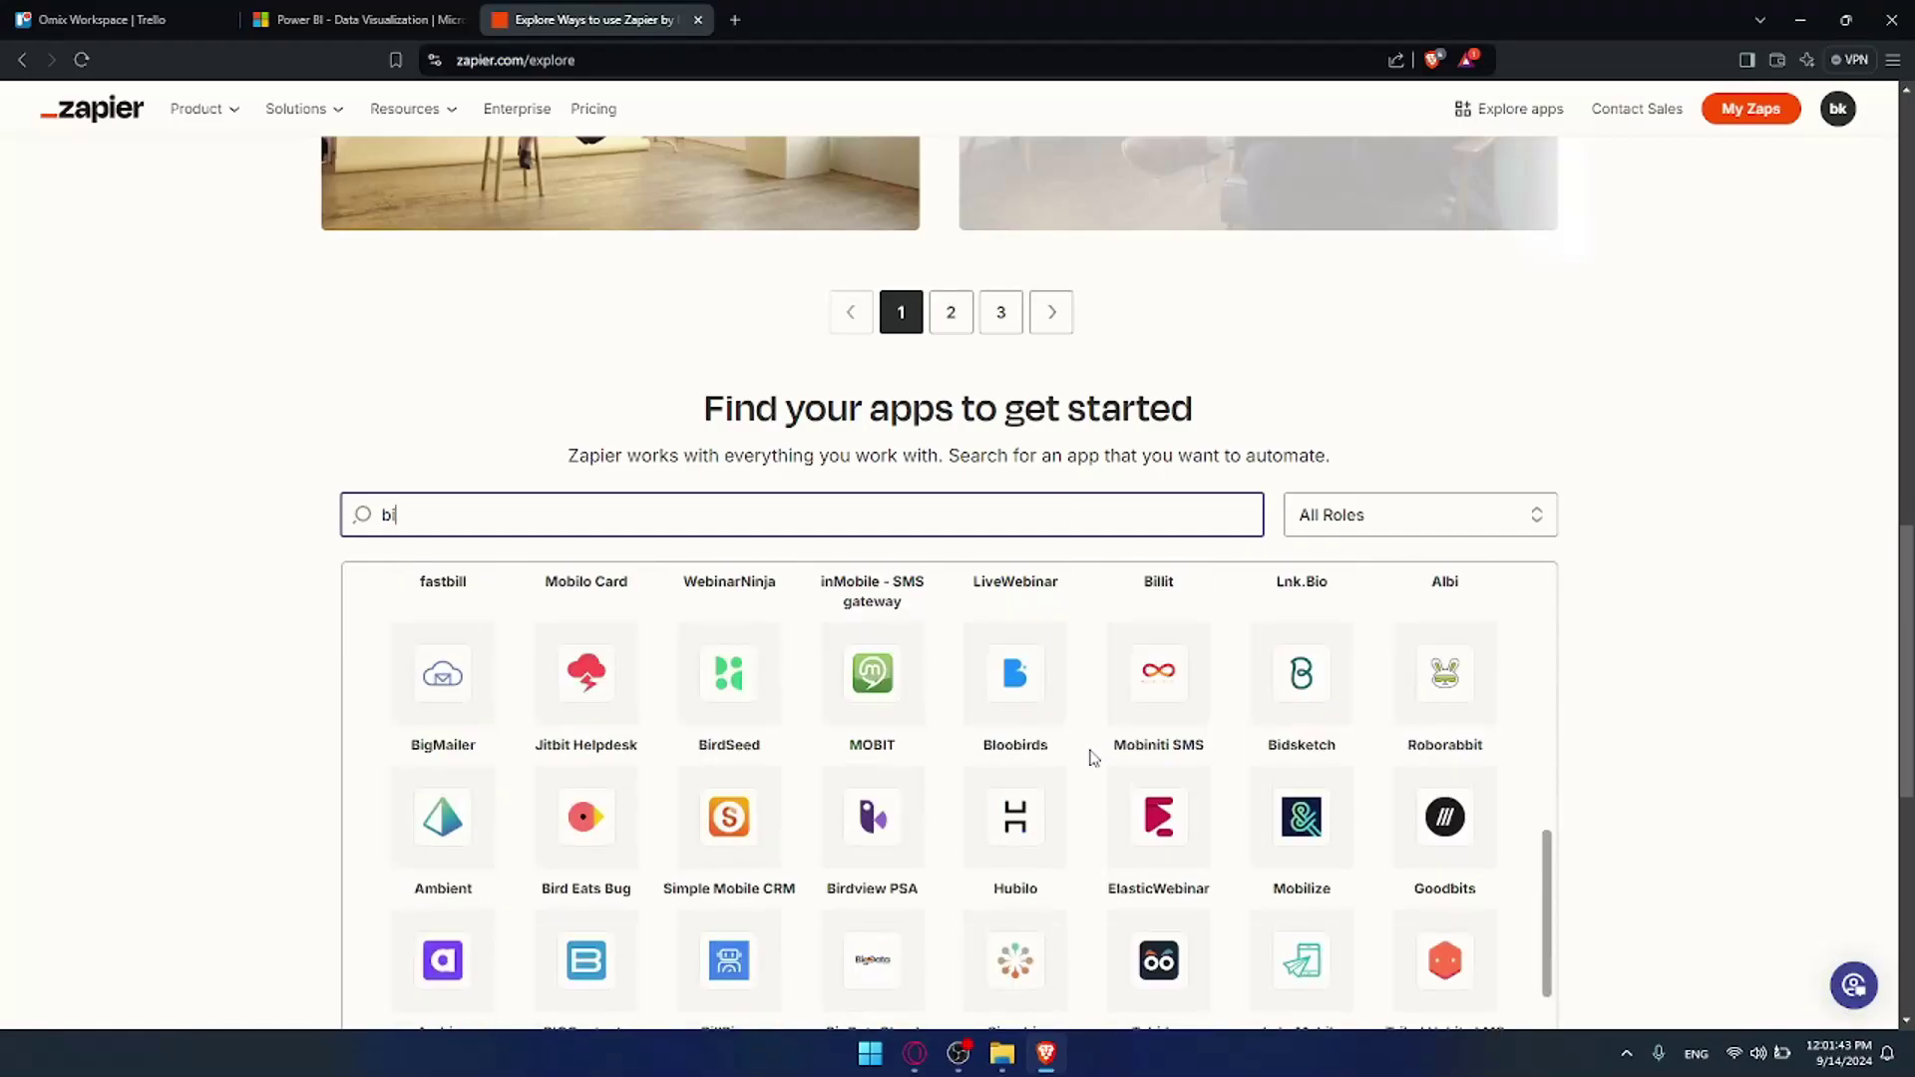
scroll(1092, 758, "down", 4)
scroll(1781, 795, "down", 2)
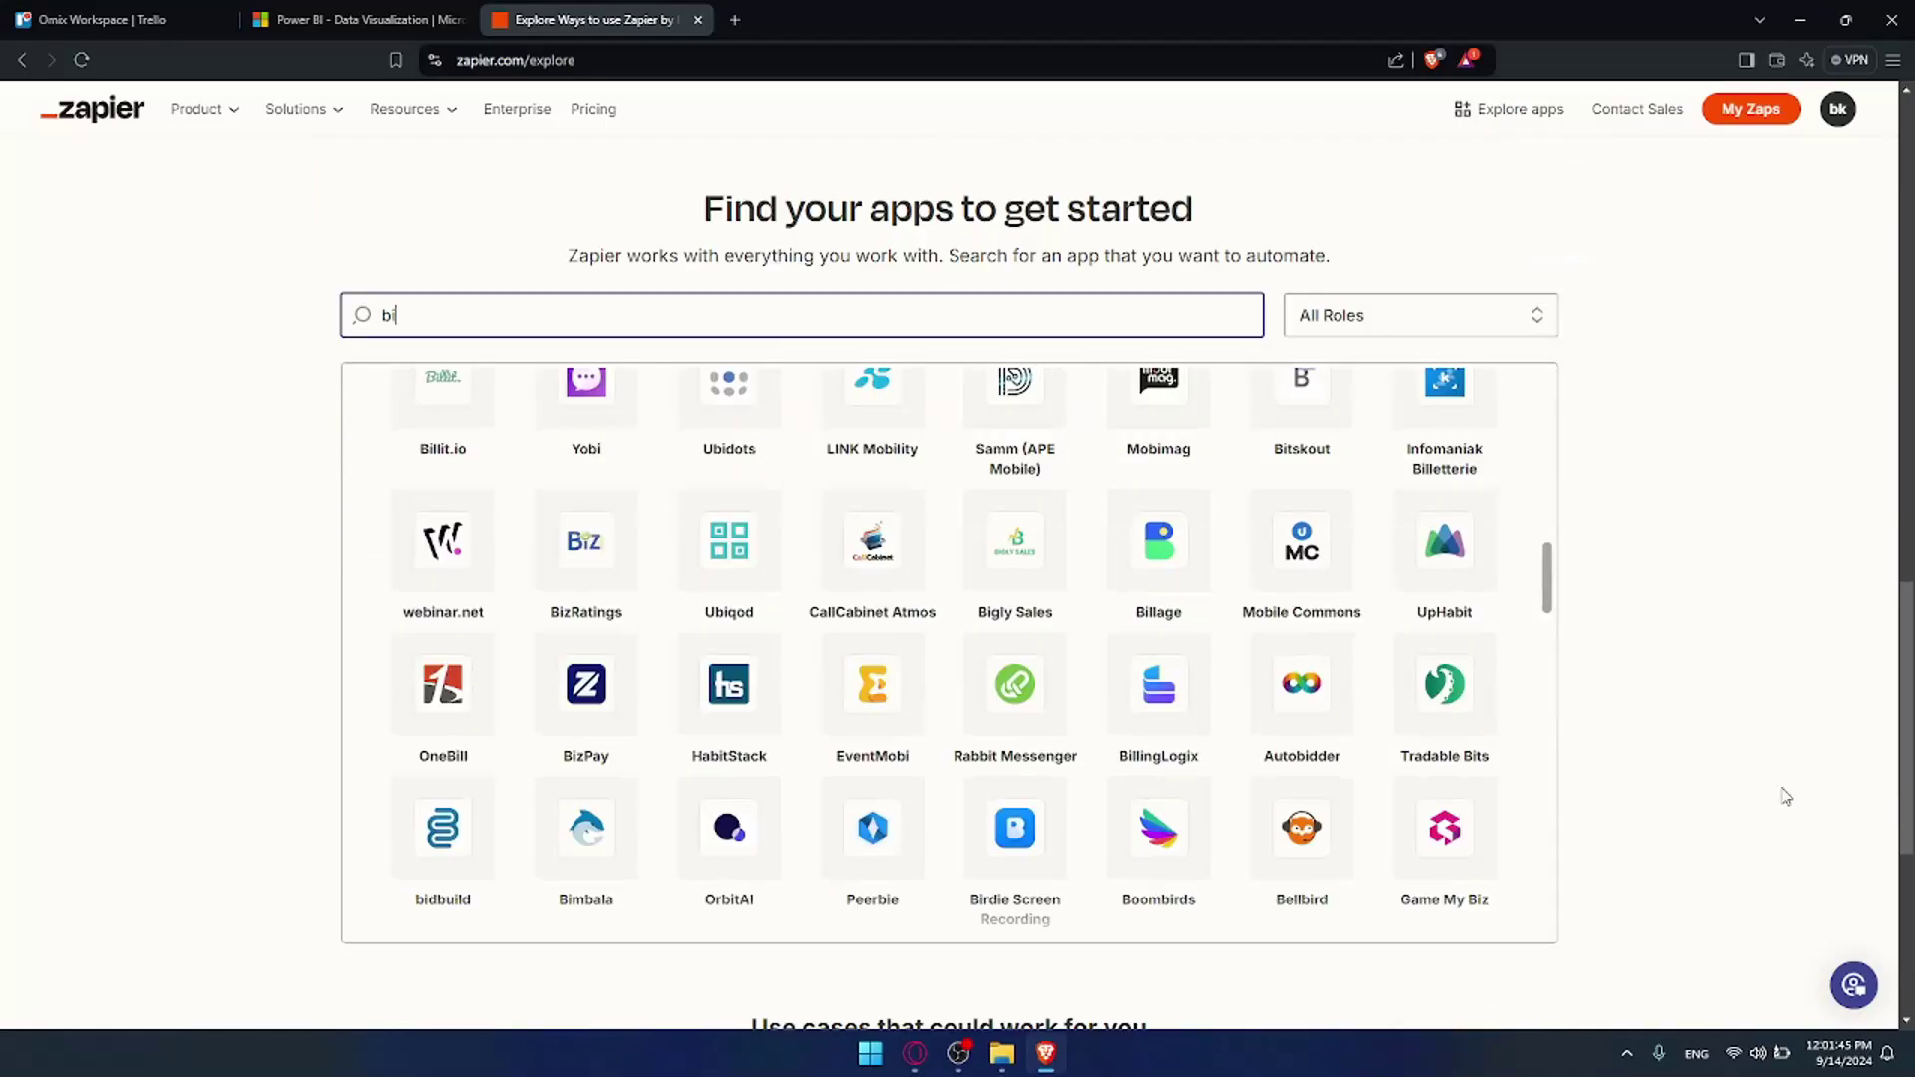
scroll(1782, 795, "down", 1)
scroll(1180, 632, "down", 5)
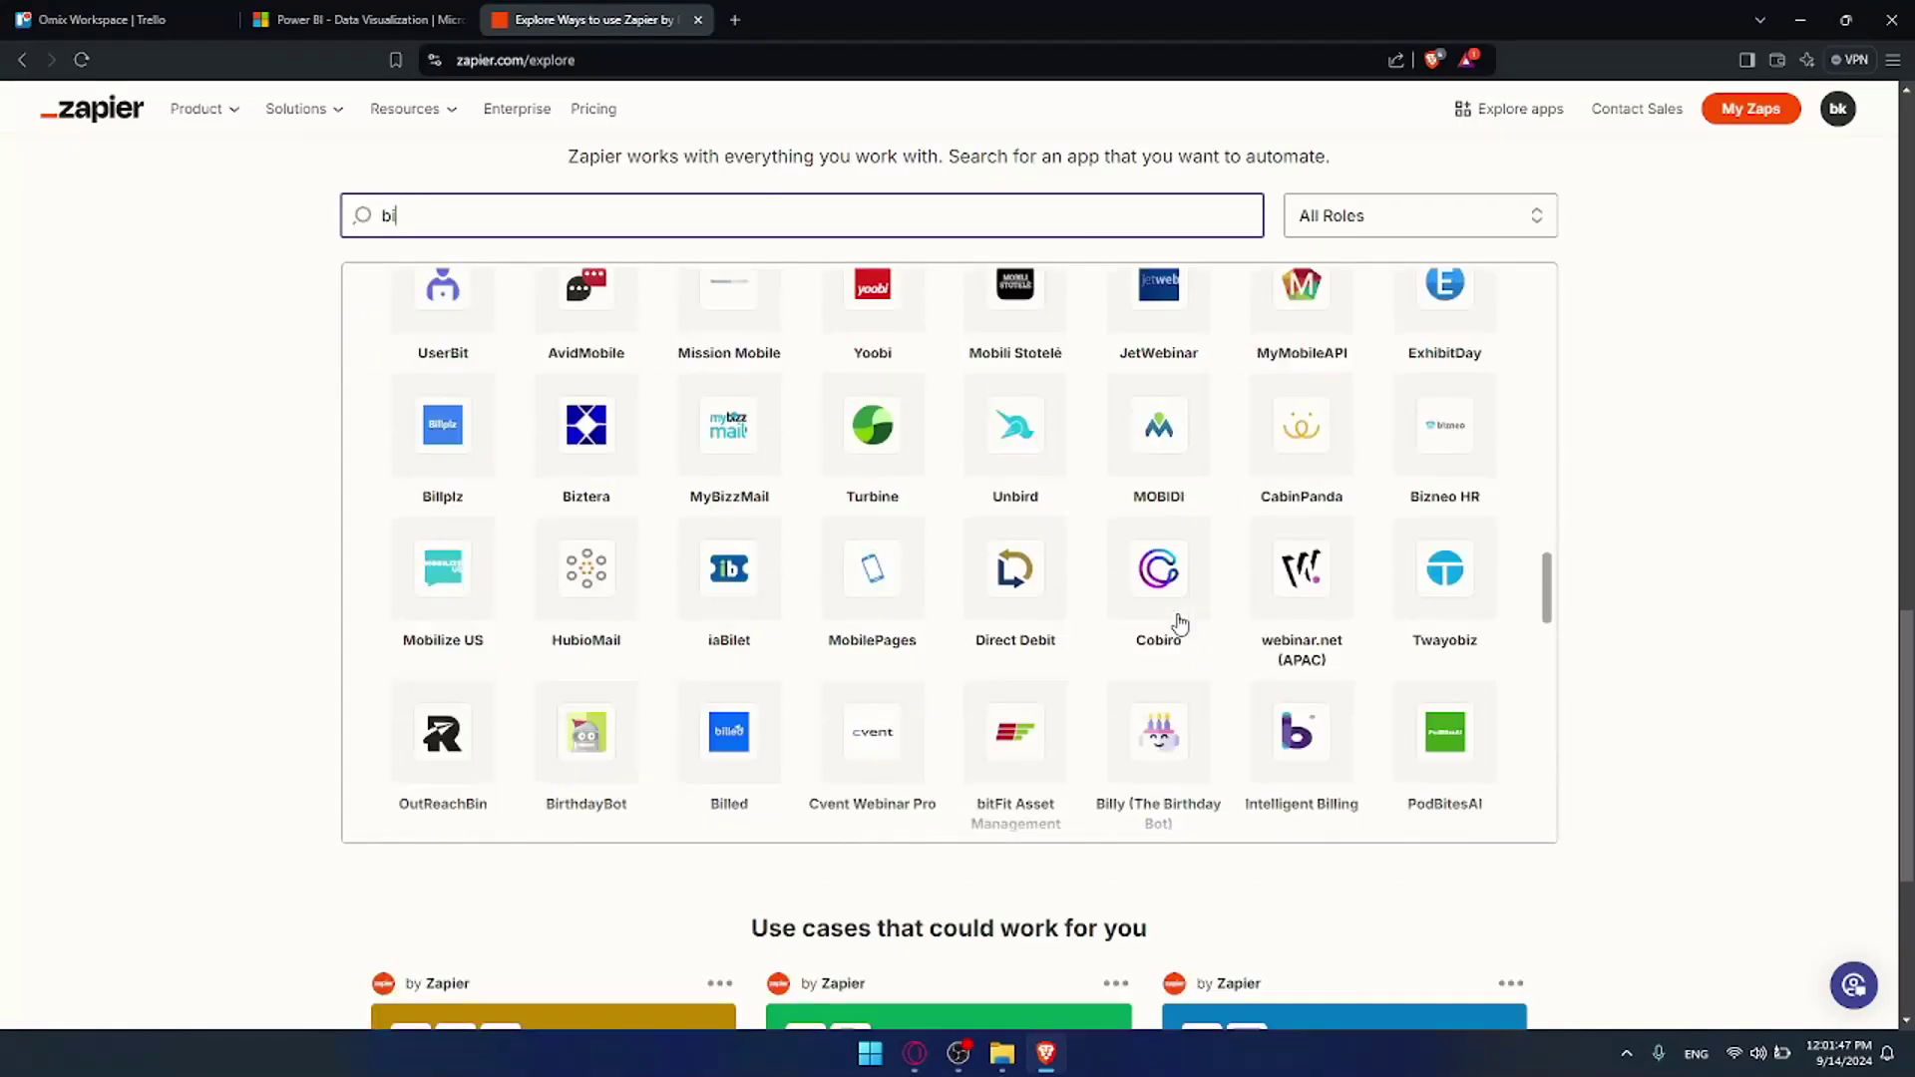
scroll(1180, 623, "down", 6)
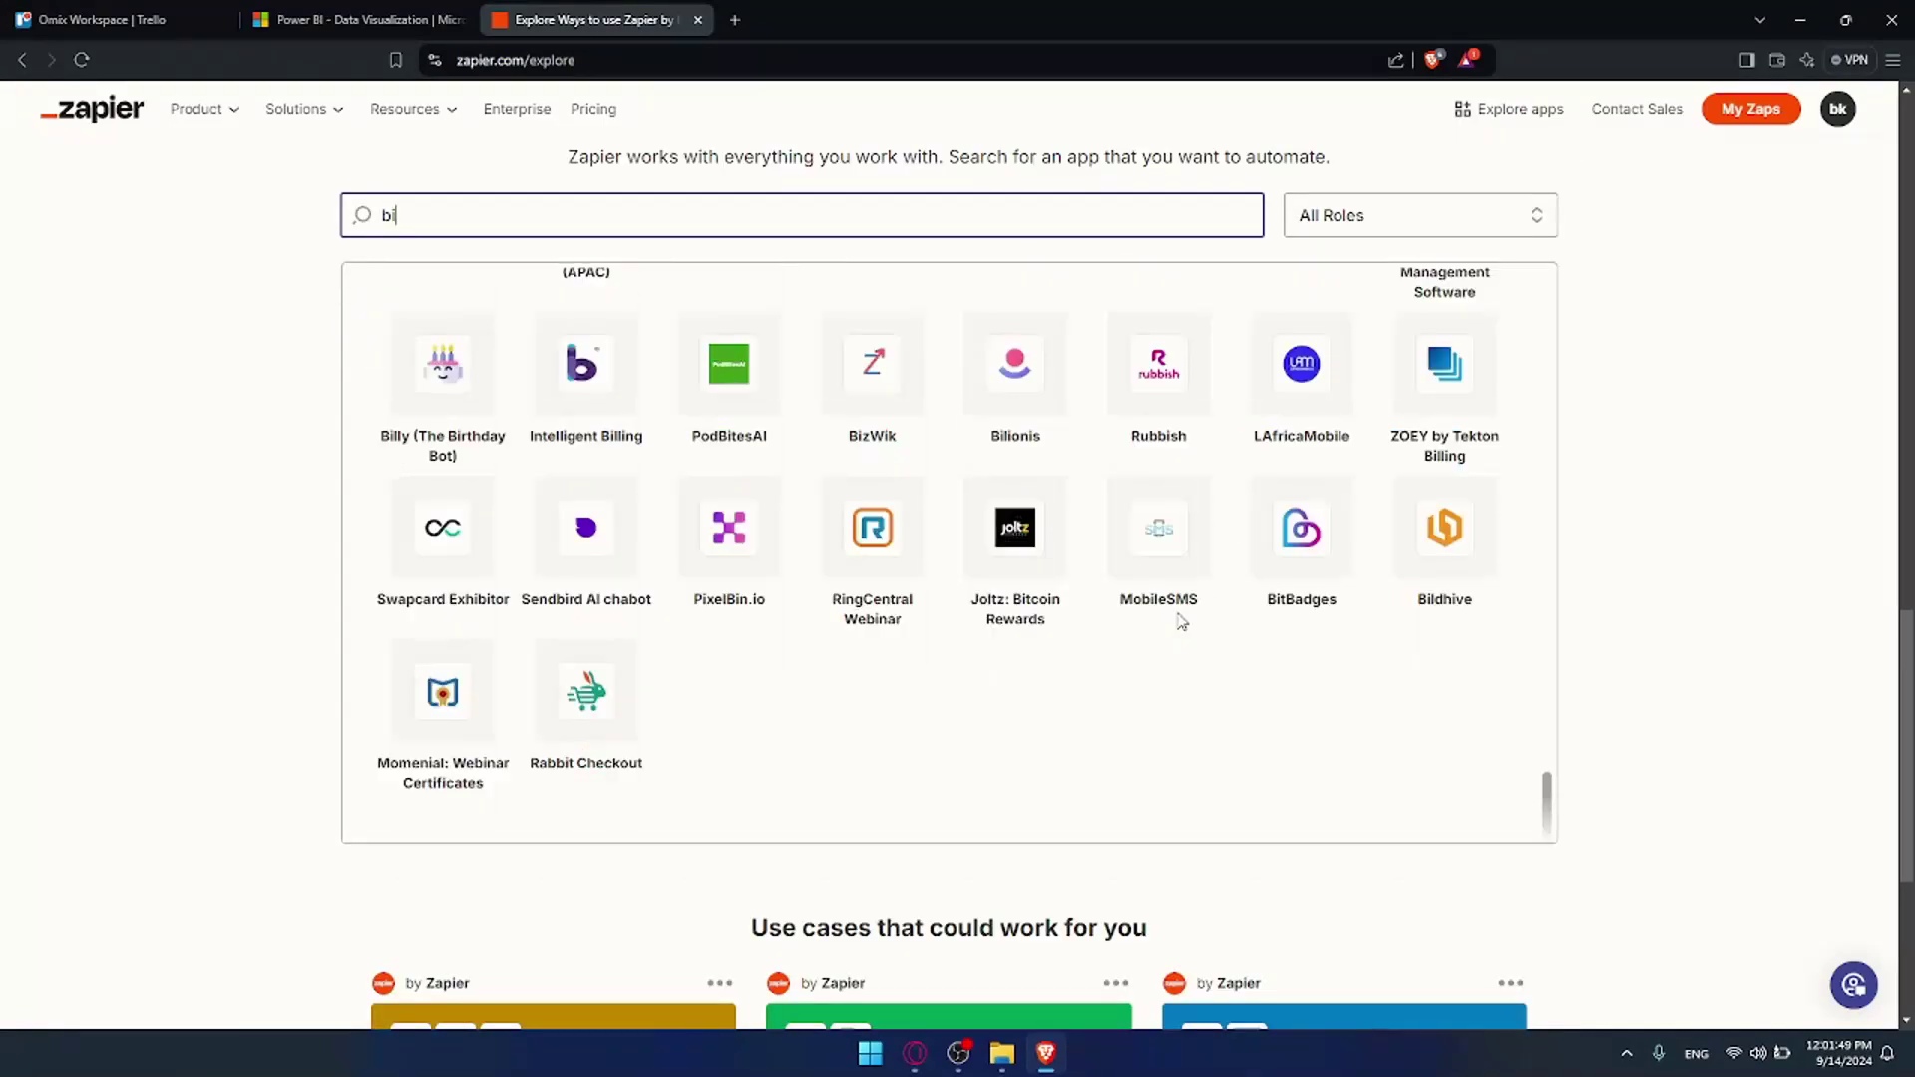
scroll(1180, 621, "up", 1)
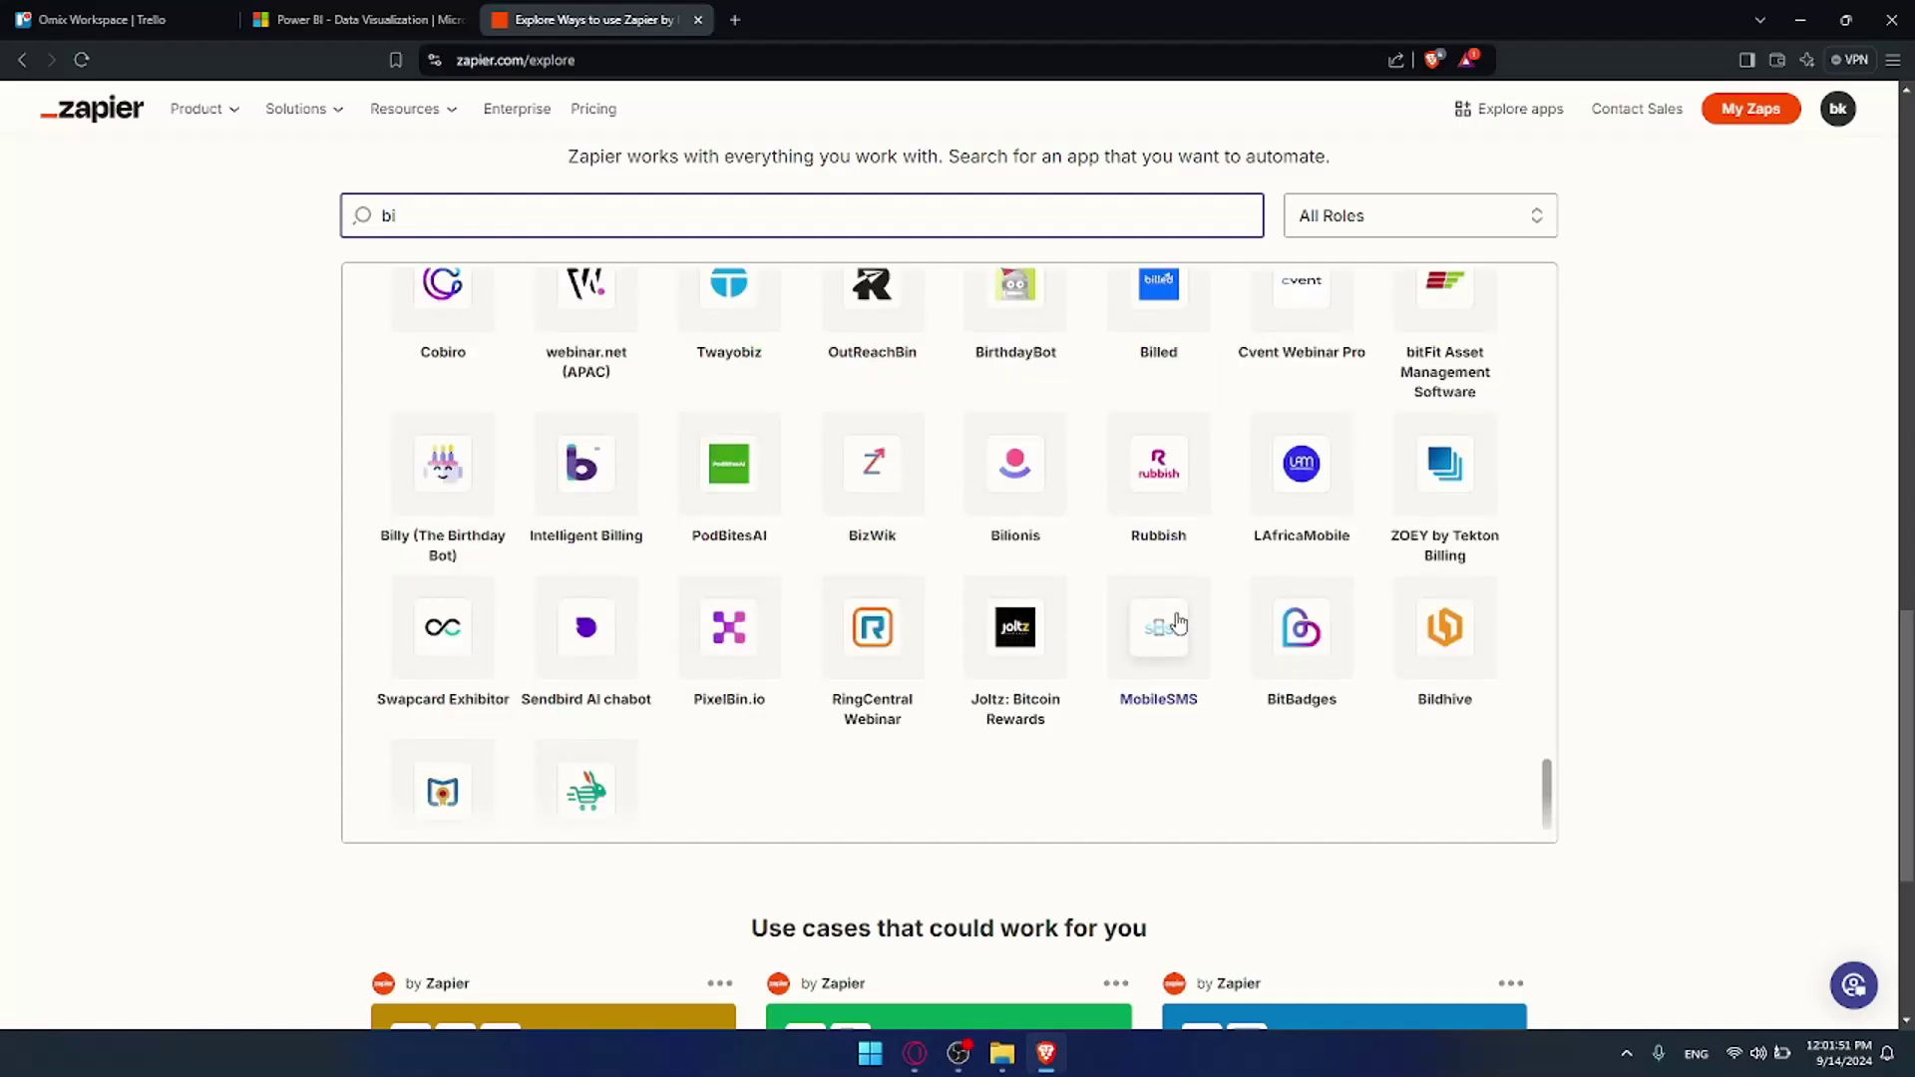
Look for 'power' on the page with Ctrl+F find, then close the find bar
key("ctrl+f")
type("power")
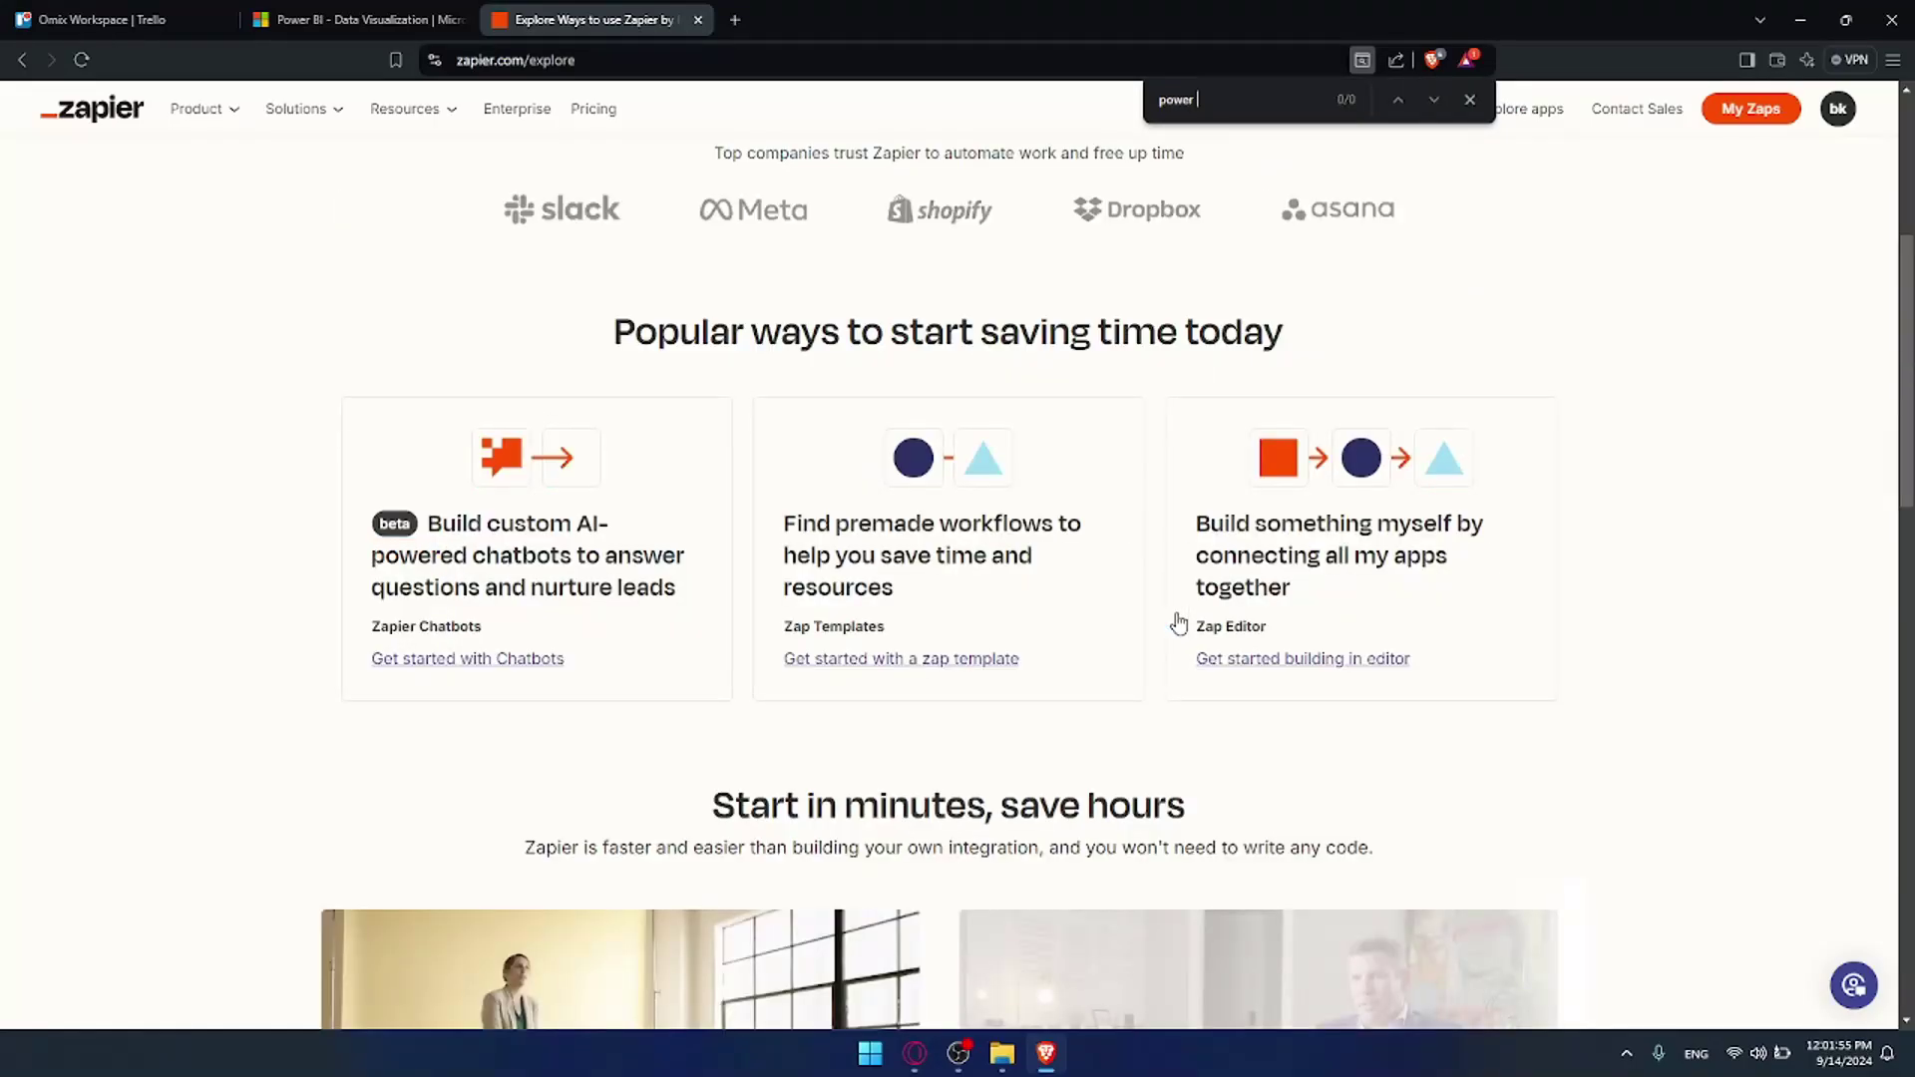
key("BackSpace")
key("BackSpace")
key("BackSpace")
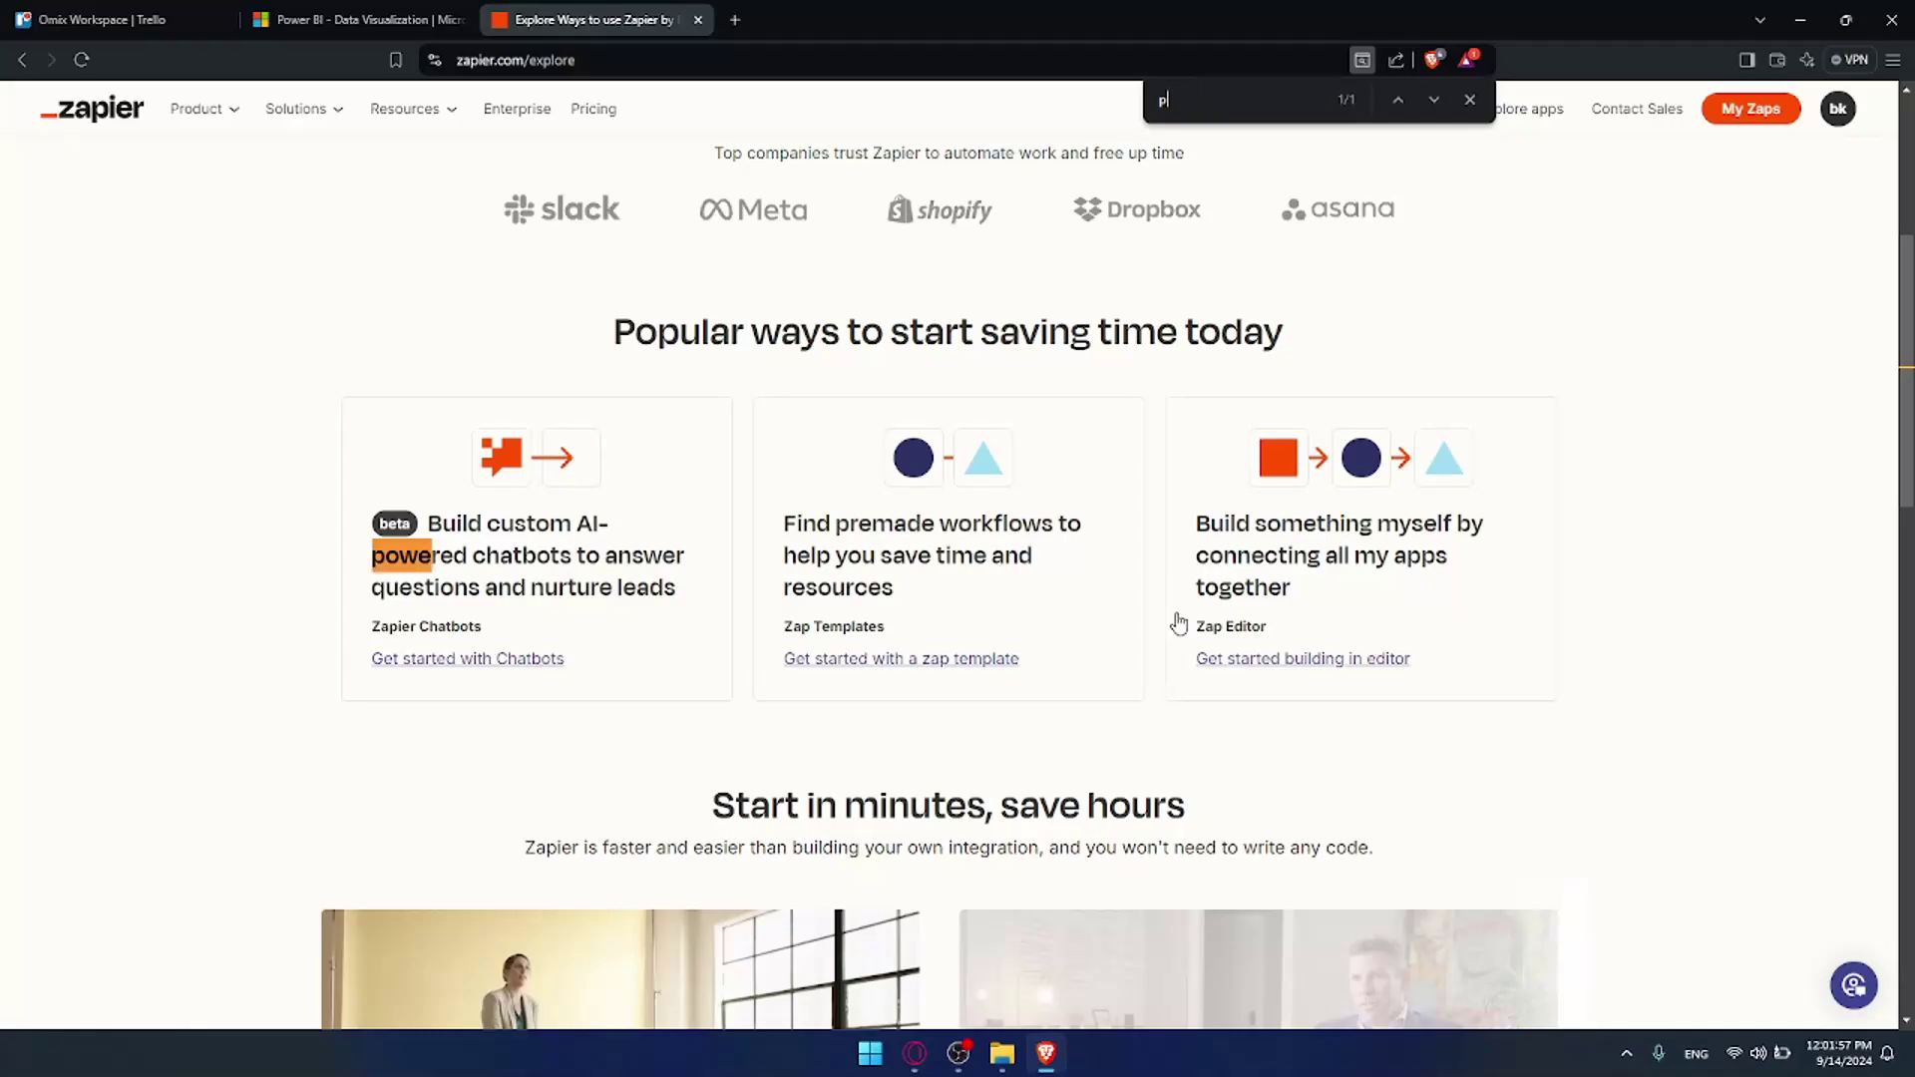
key("BackSpace")
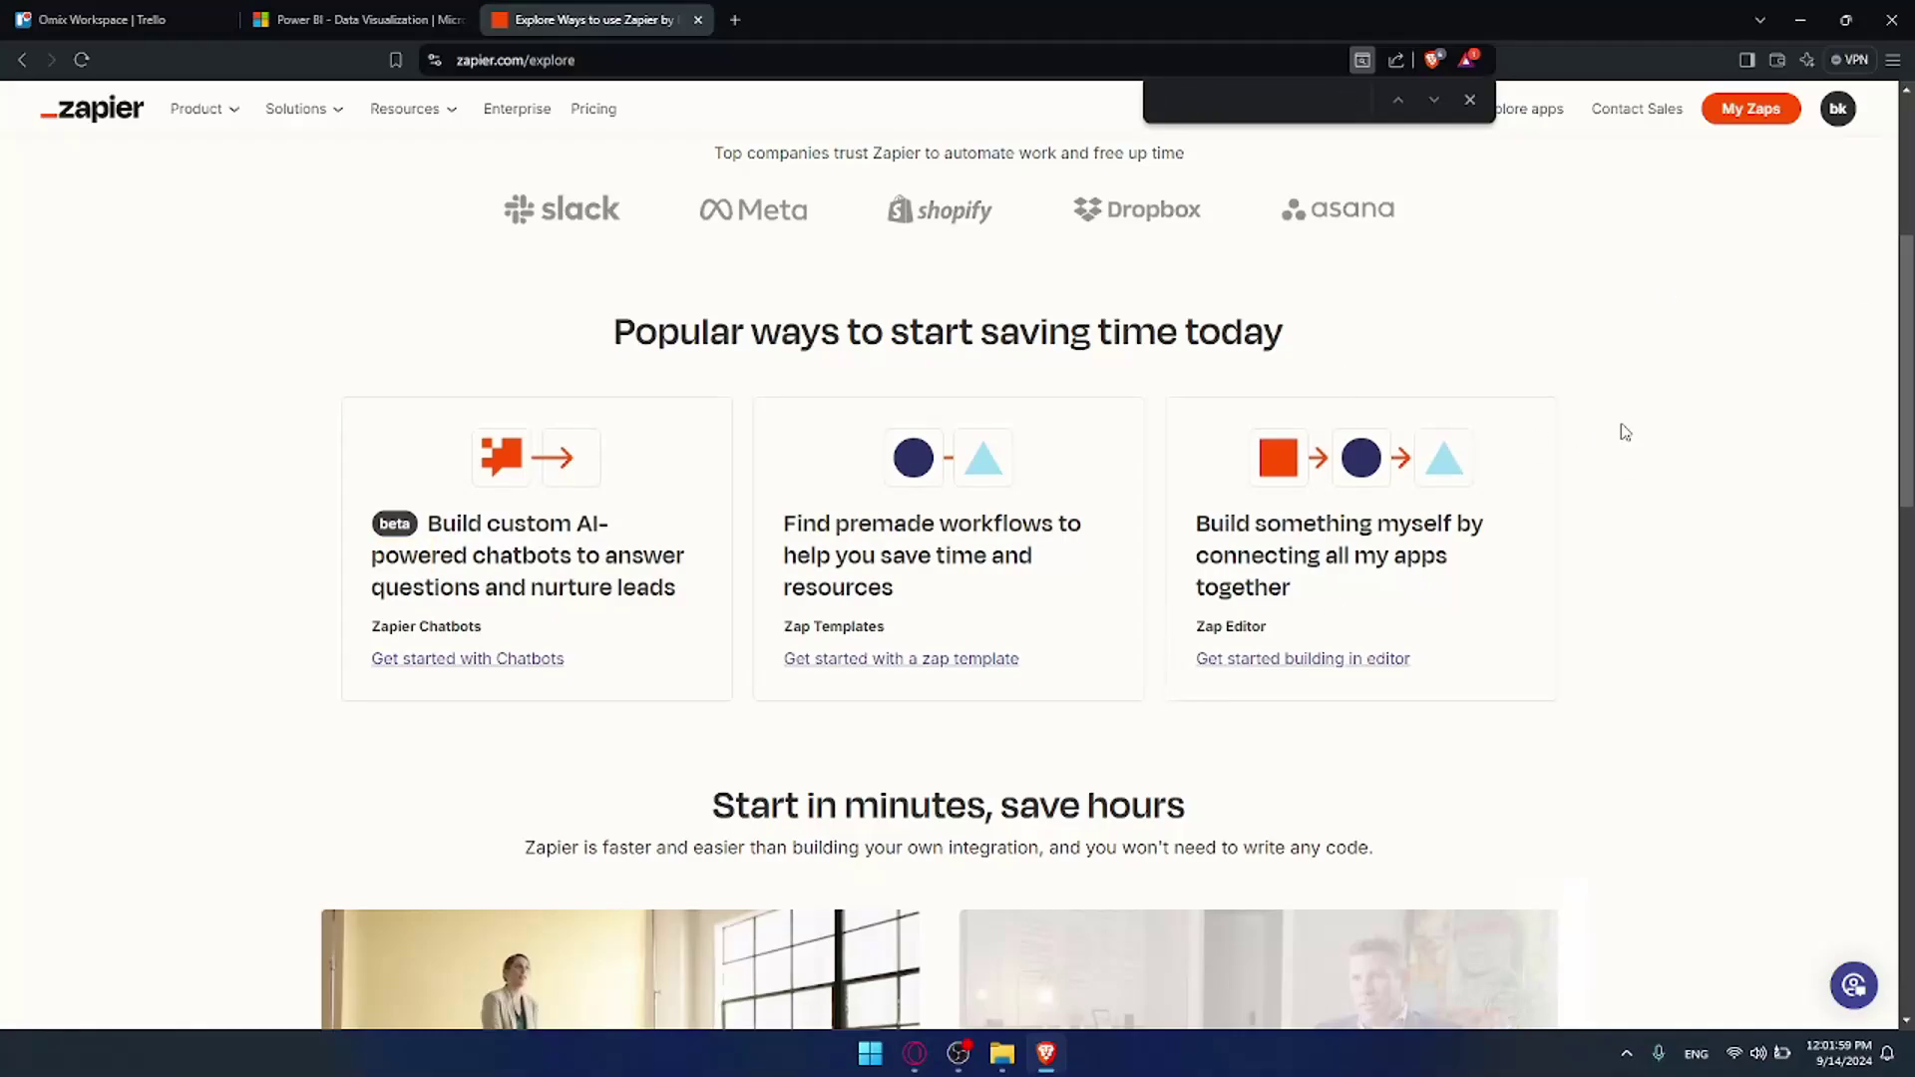
scroll(1374, 335, "down", 1)
left_click(1469, 99)
Replace the bi app search with powe, listing apps like Mailbox Power and PowerTools
scroll(1265, 397, "down", 3)
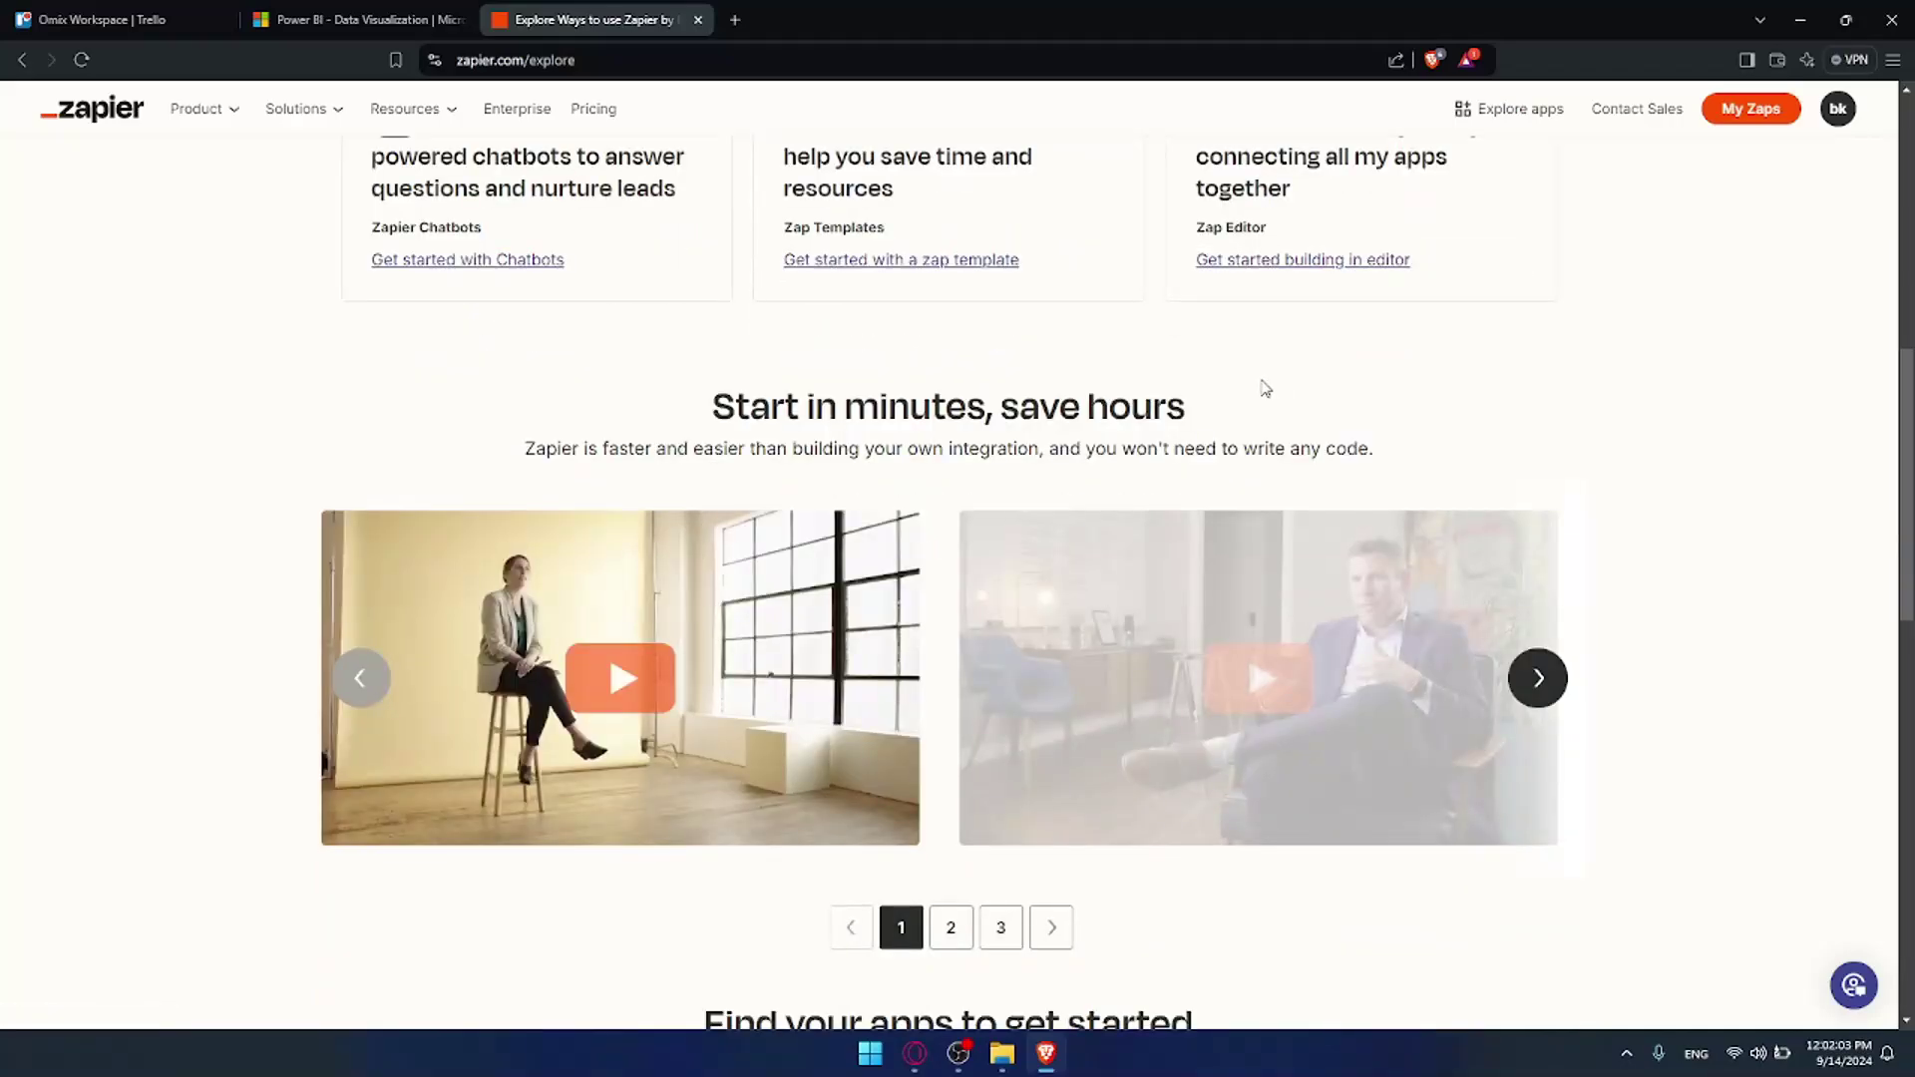
scroll(901, 389, "up", 7)
scroll(903, 412, "down", 6)
scroll(903, 412, "down", 8)
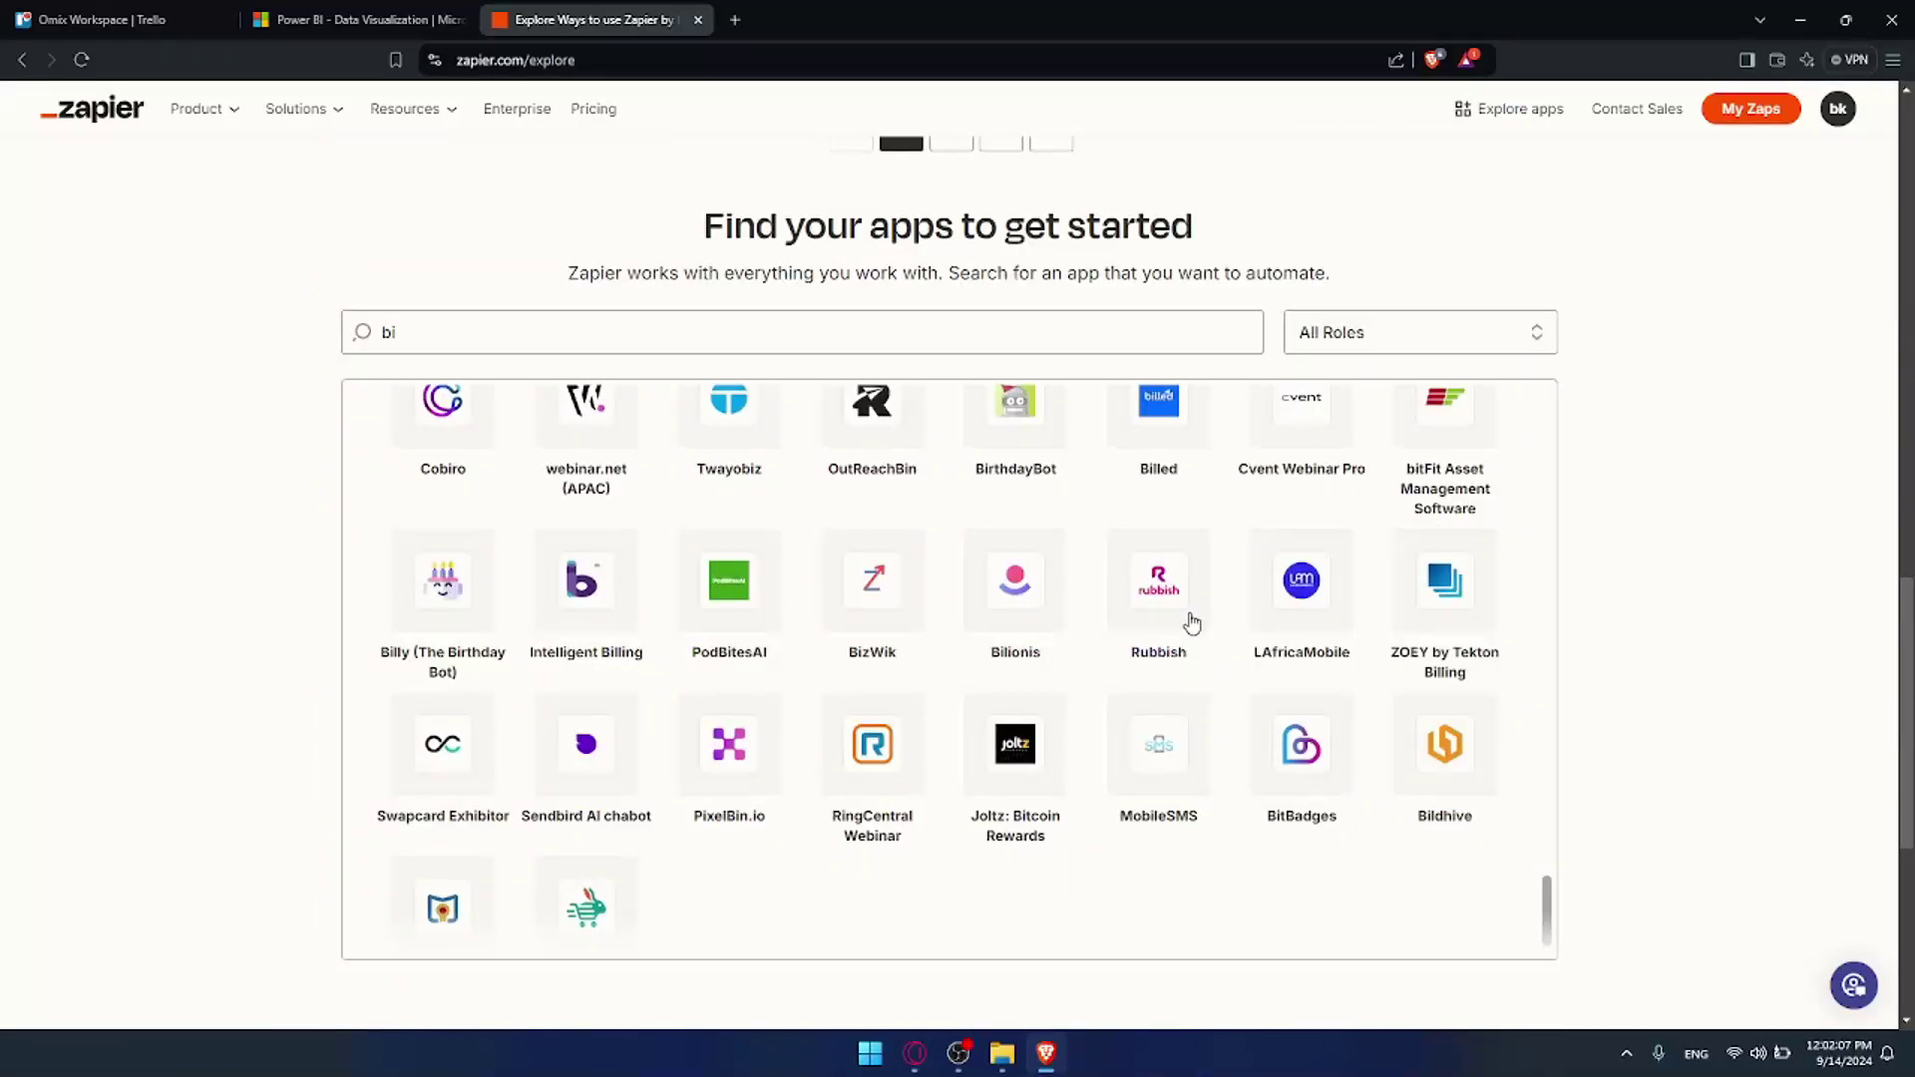
scroll(1187, 618, "down", 5)
scroll(1176, 579, "up", 15)
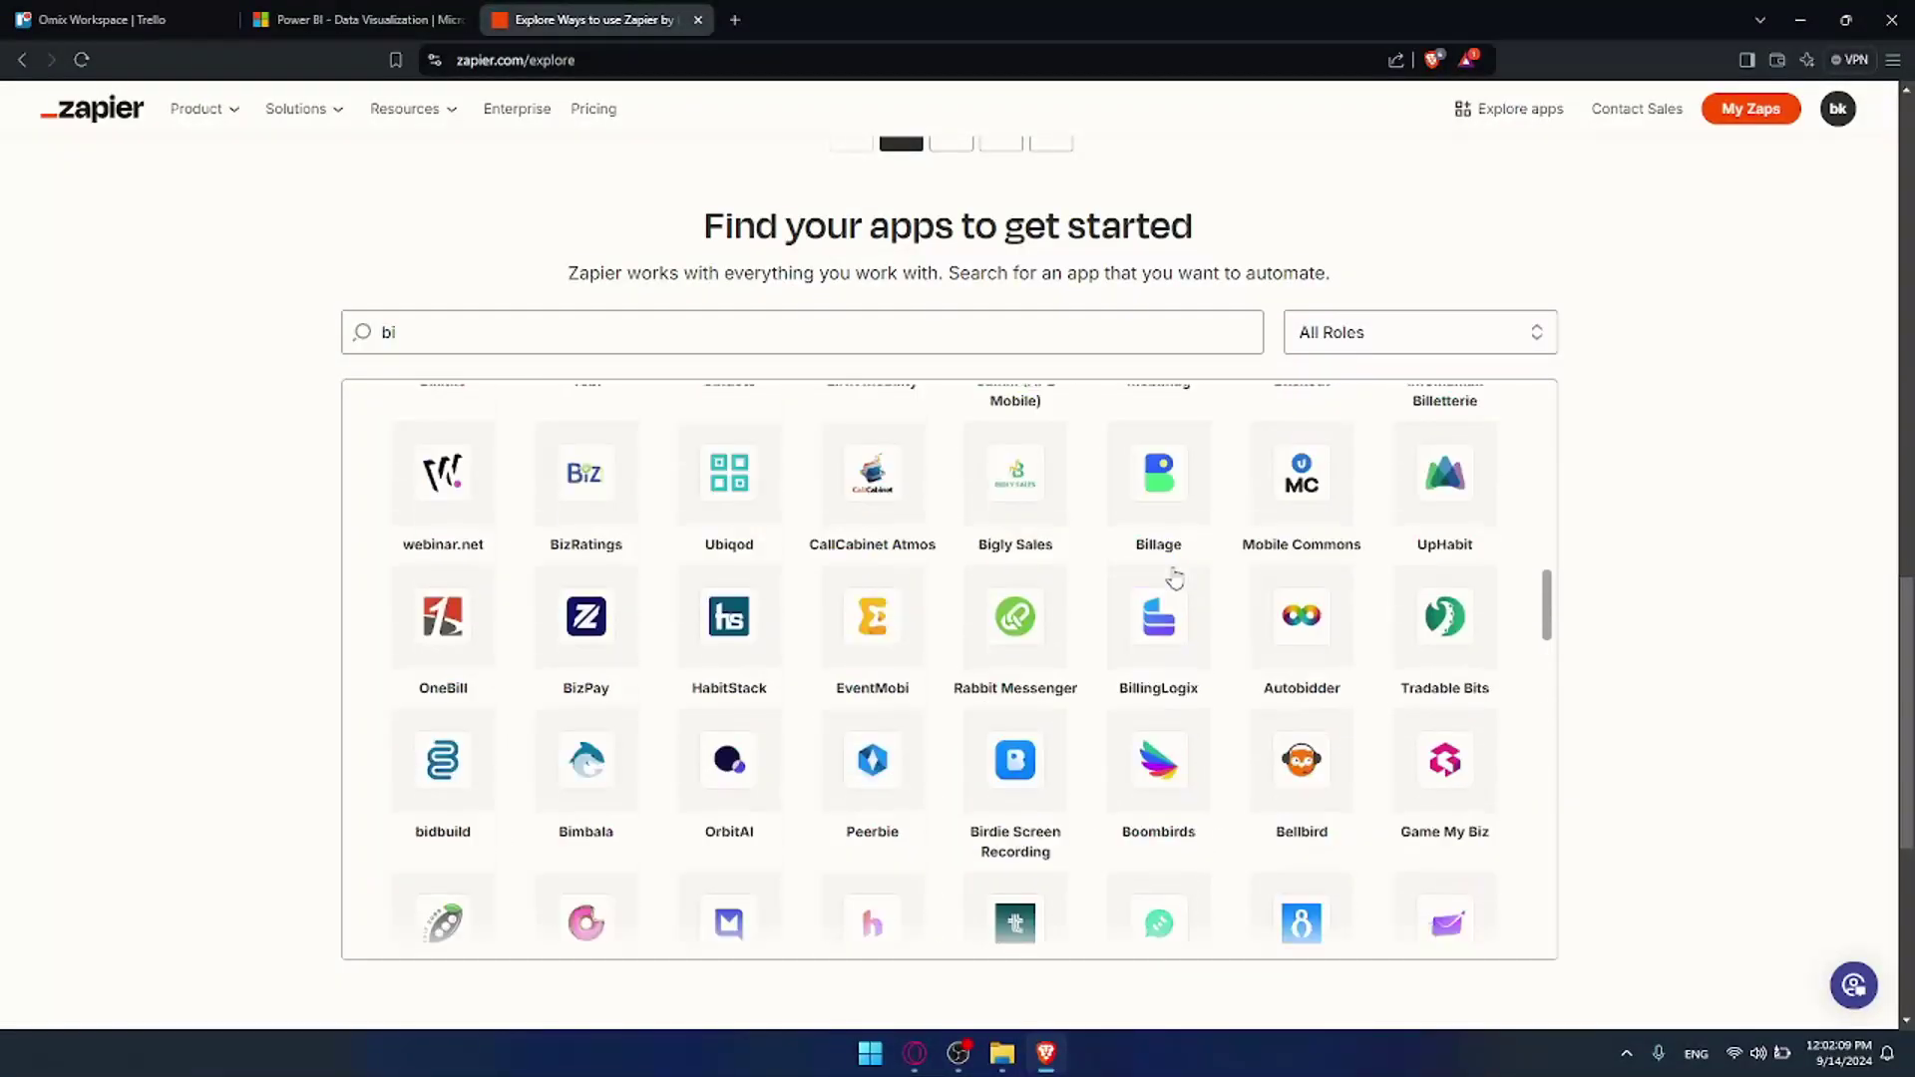
scroll(1167, 568, "down", 2)
scroll(1167, 569, "up", 3)
left_click(504, 417)
key("ctrl+a")
key("BackSpace")
type("powe")
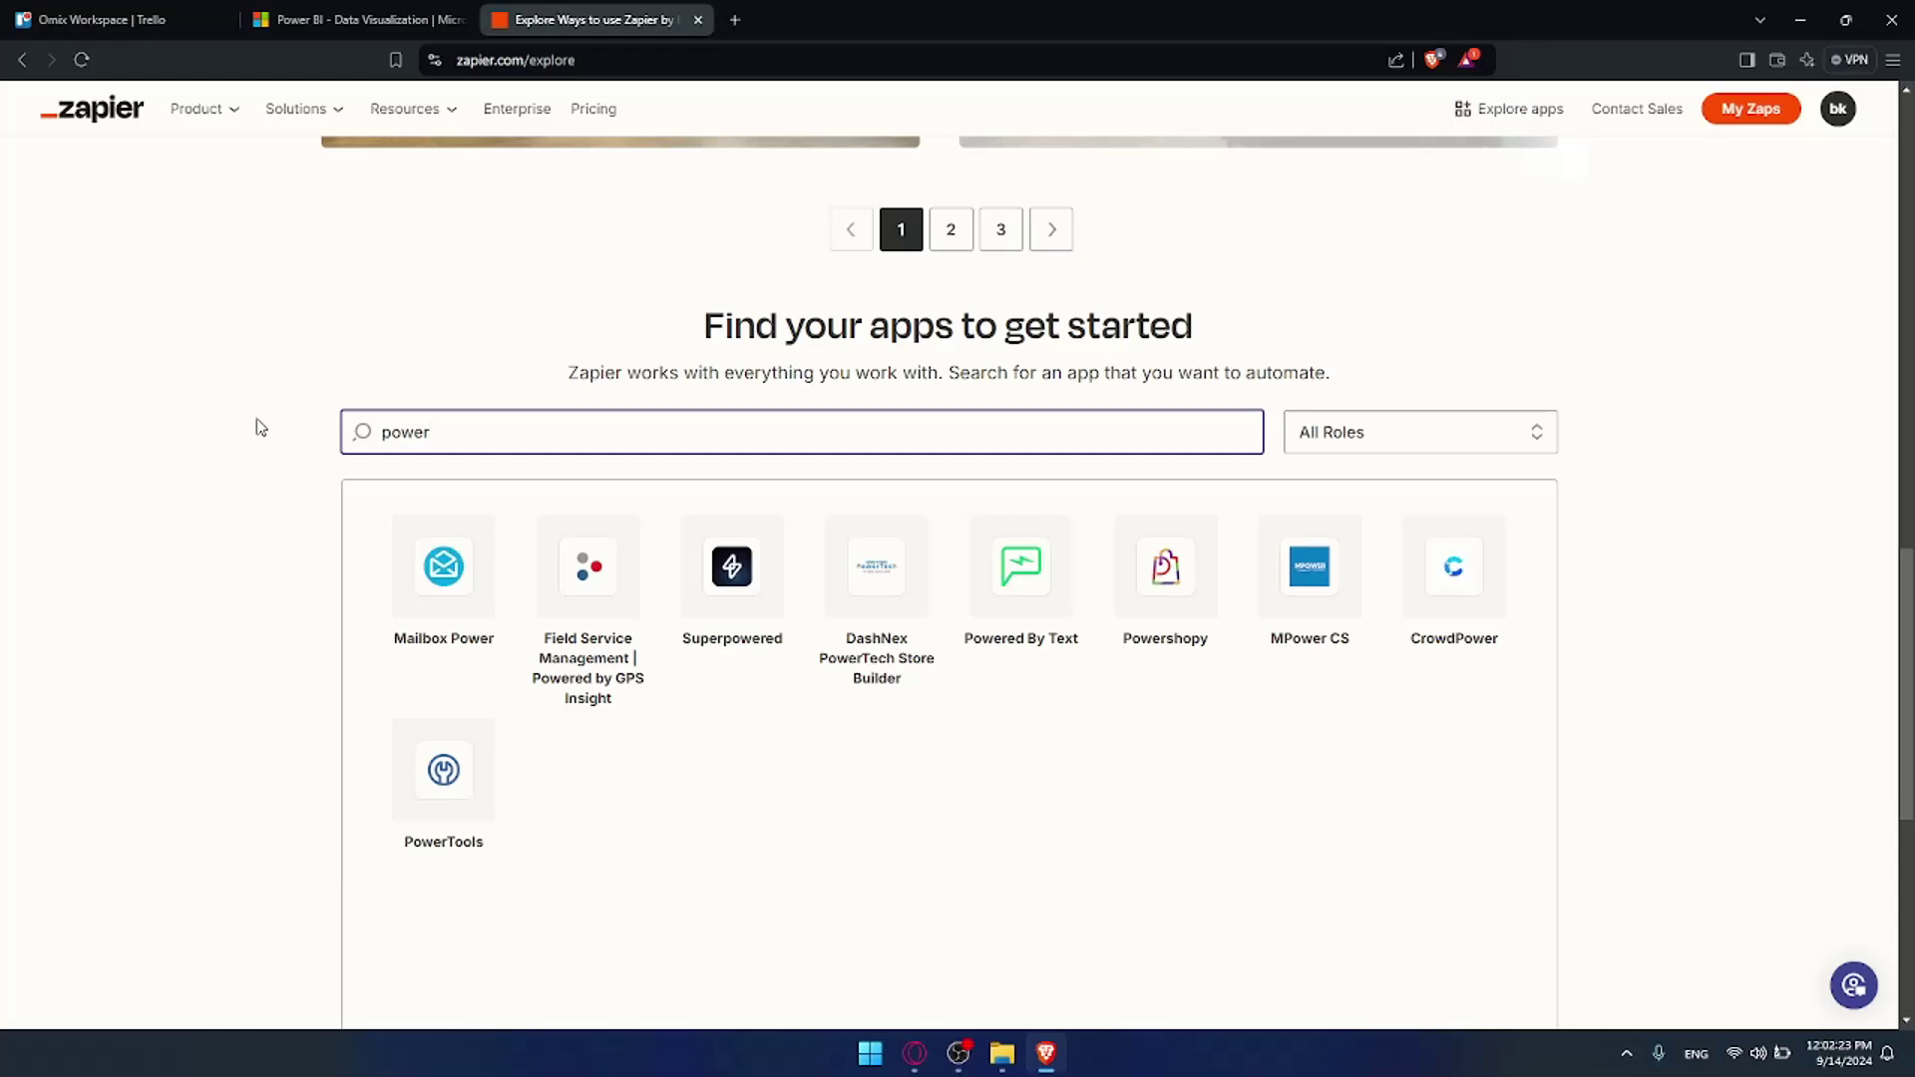
View the Power BI product page, then switch back to Trello's Omix Workspace boards
left_click(359, 16)
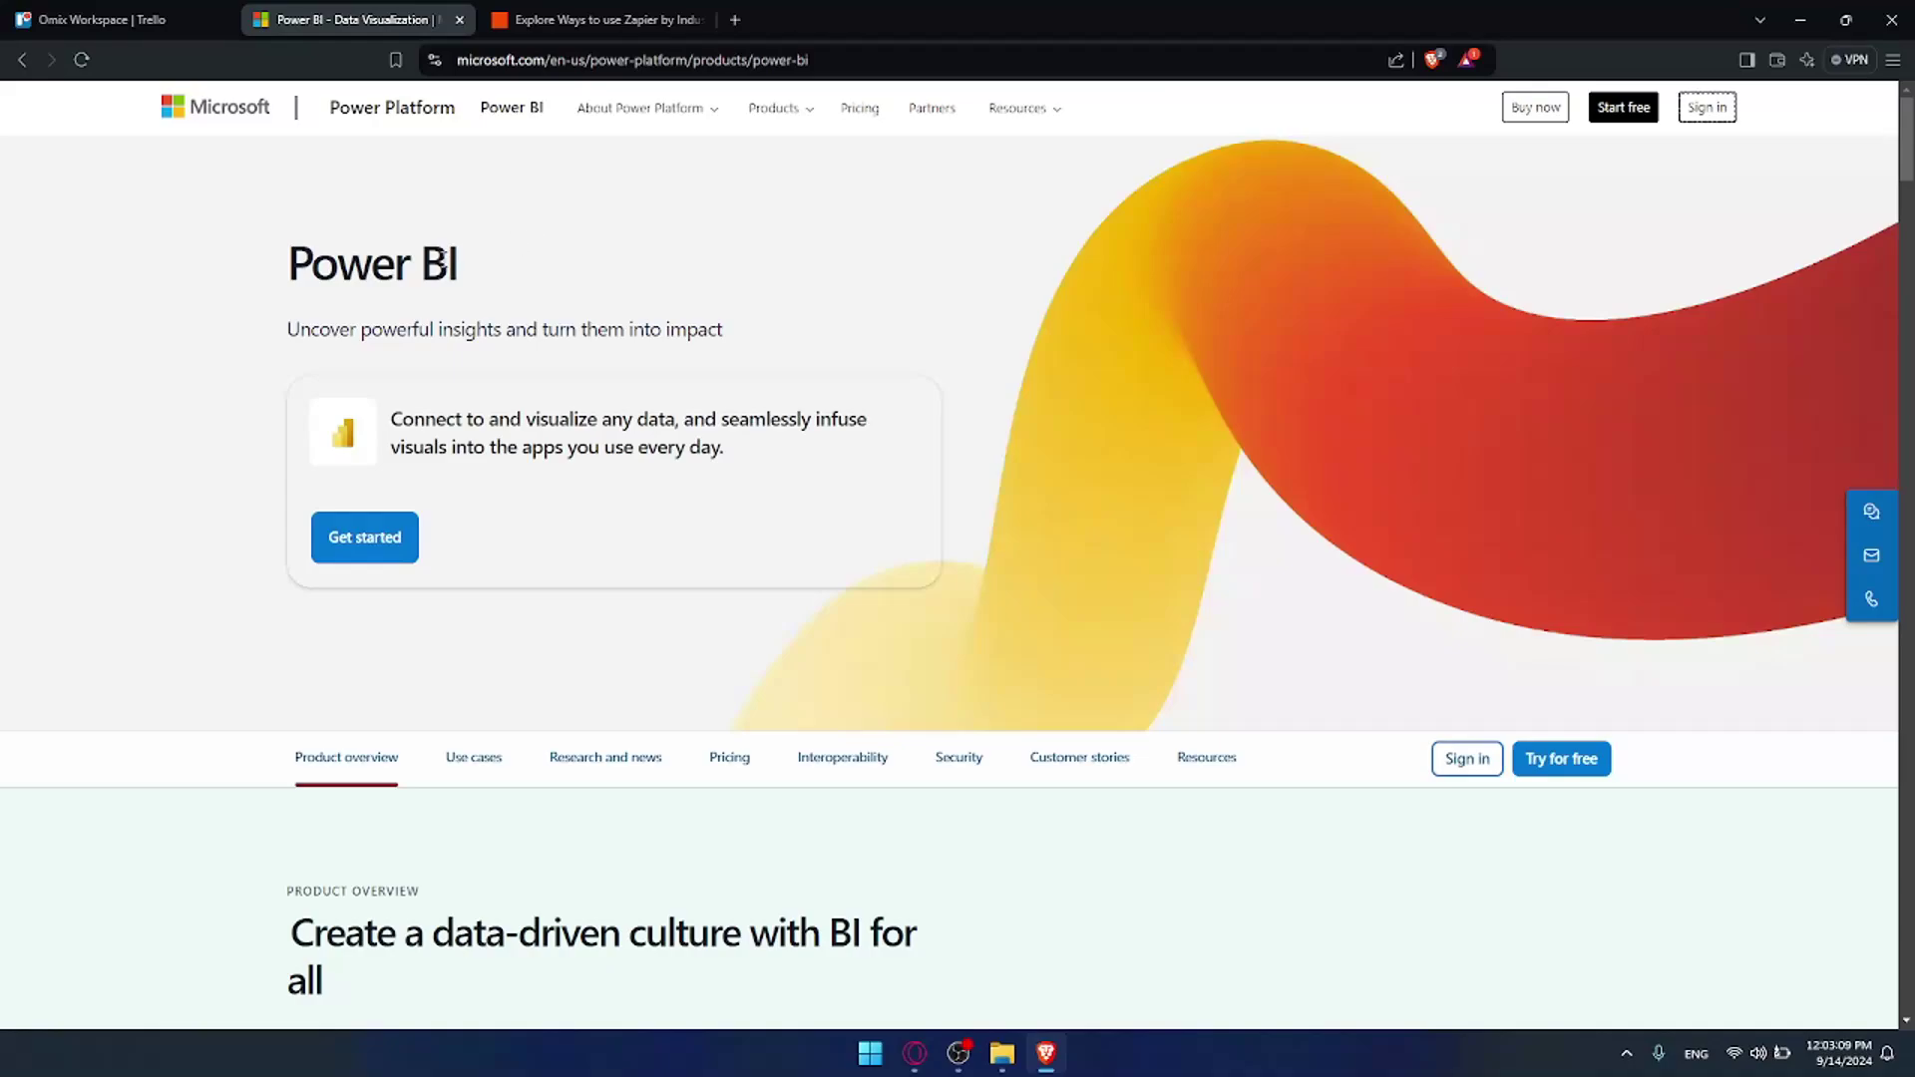
left_click(110, 19)
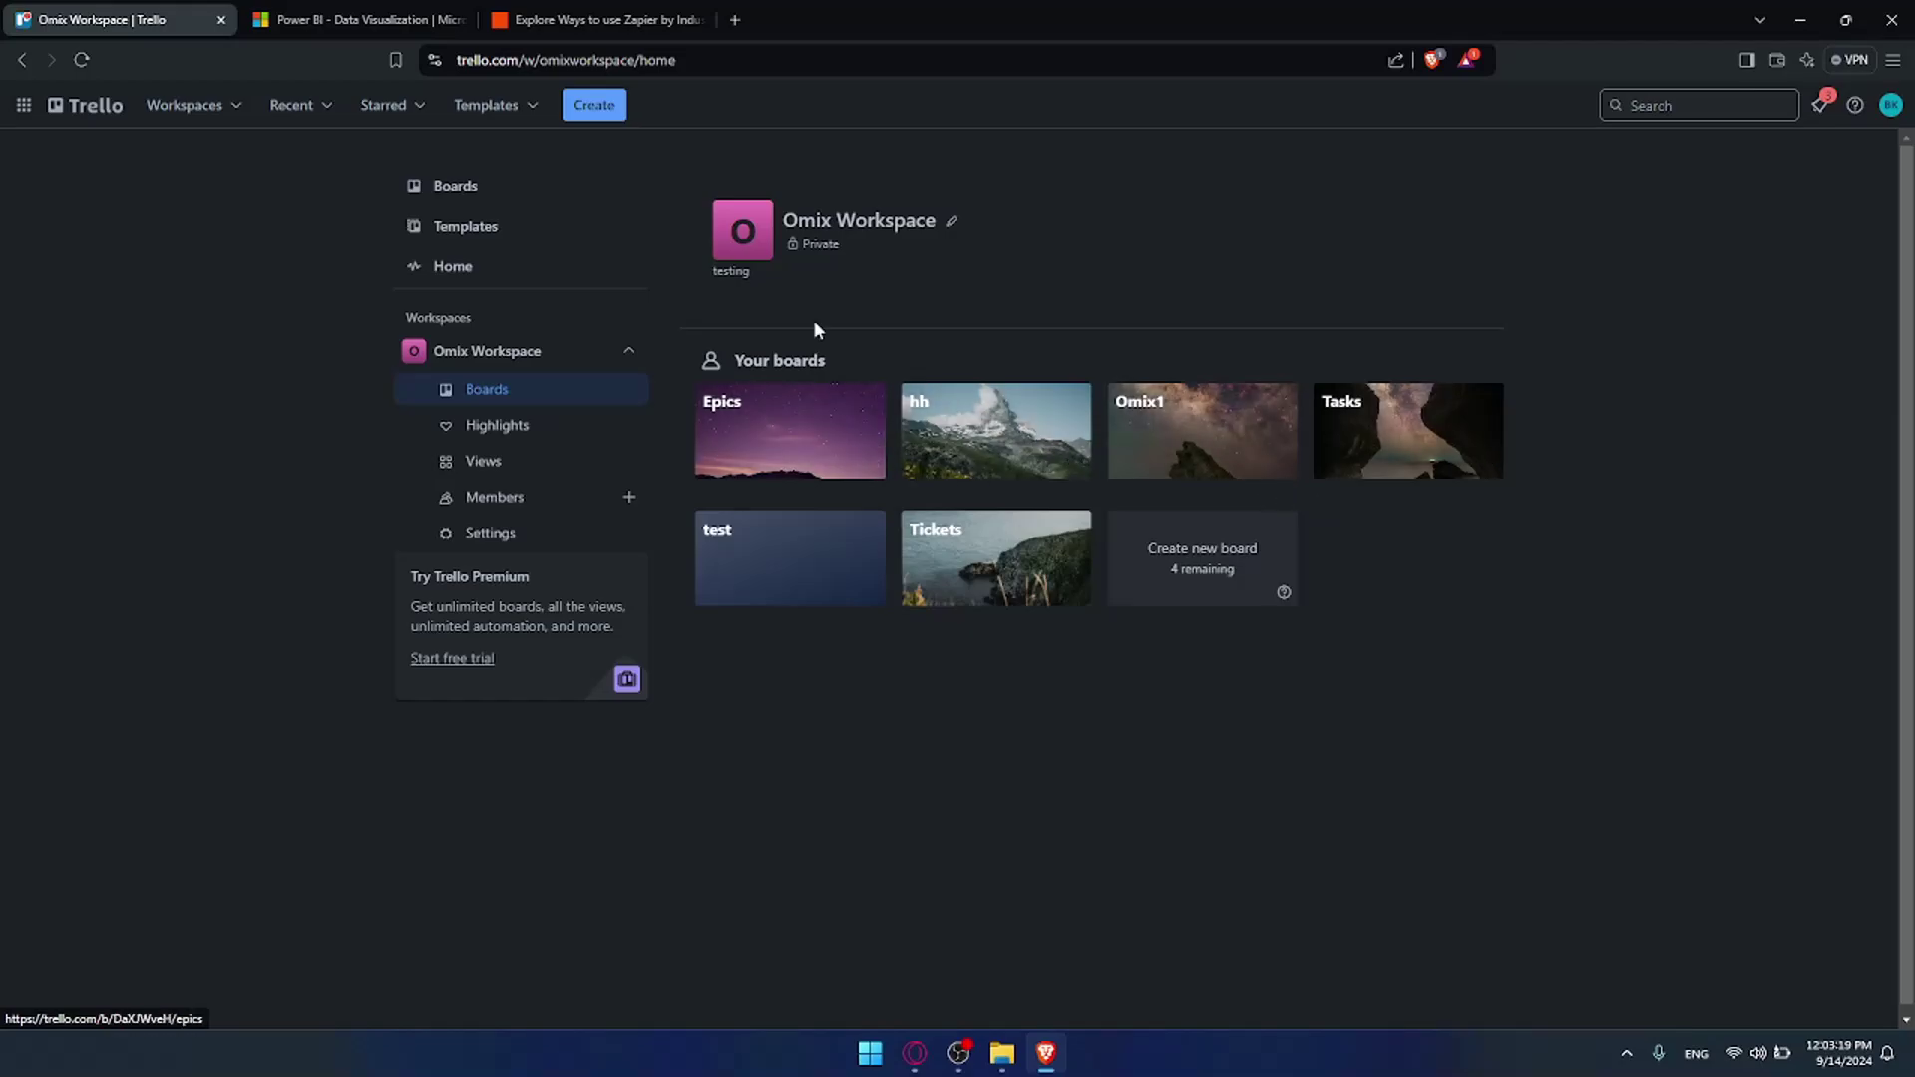
Open the Epics board, then the hh board with its four lists from waiting to completed
left_click(780, 417)
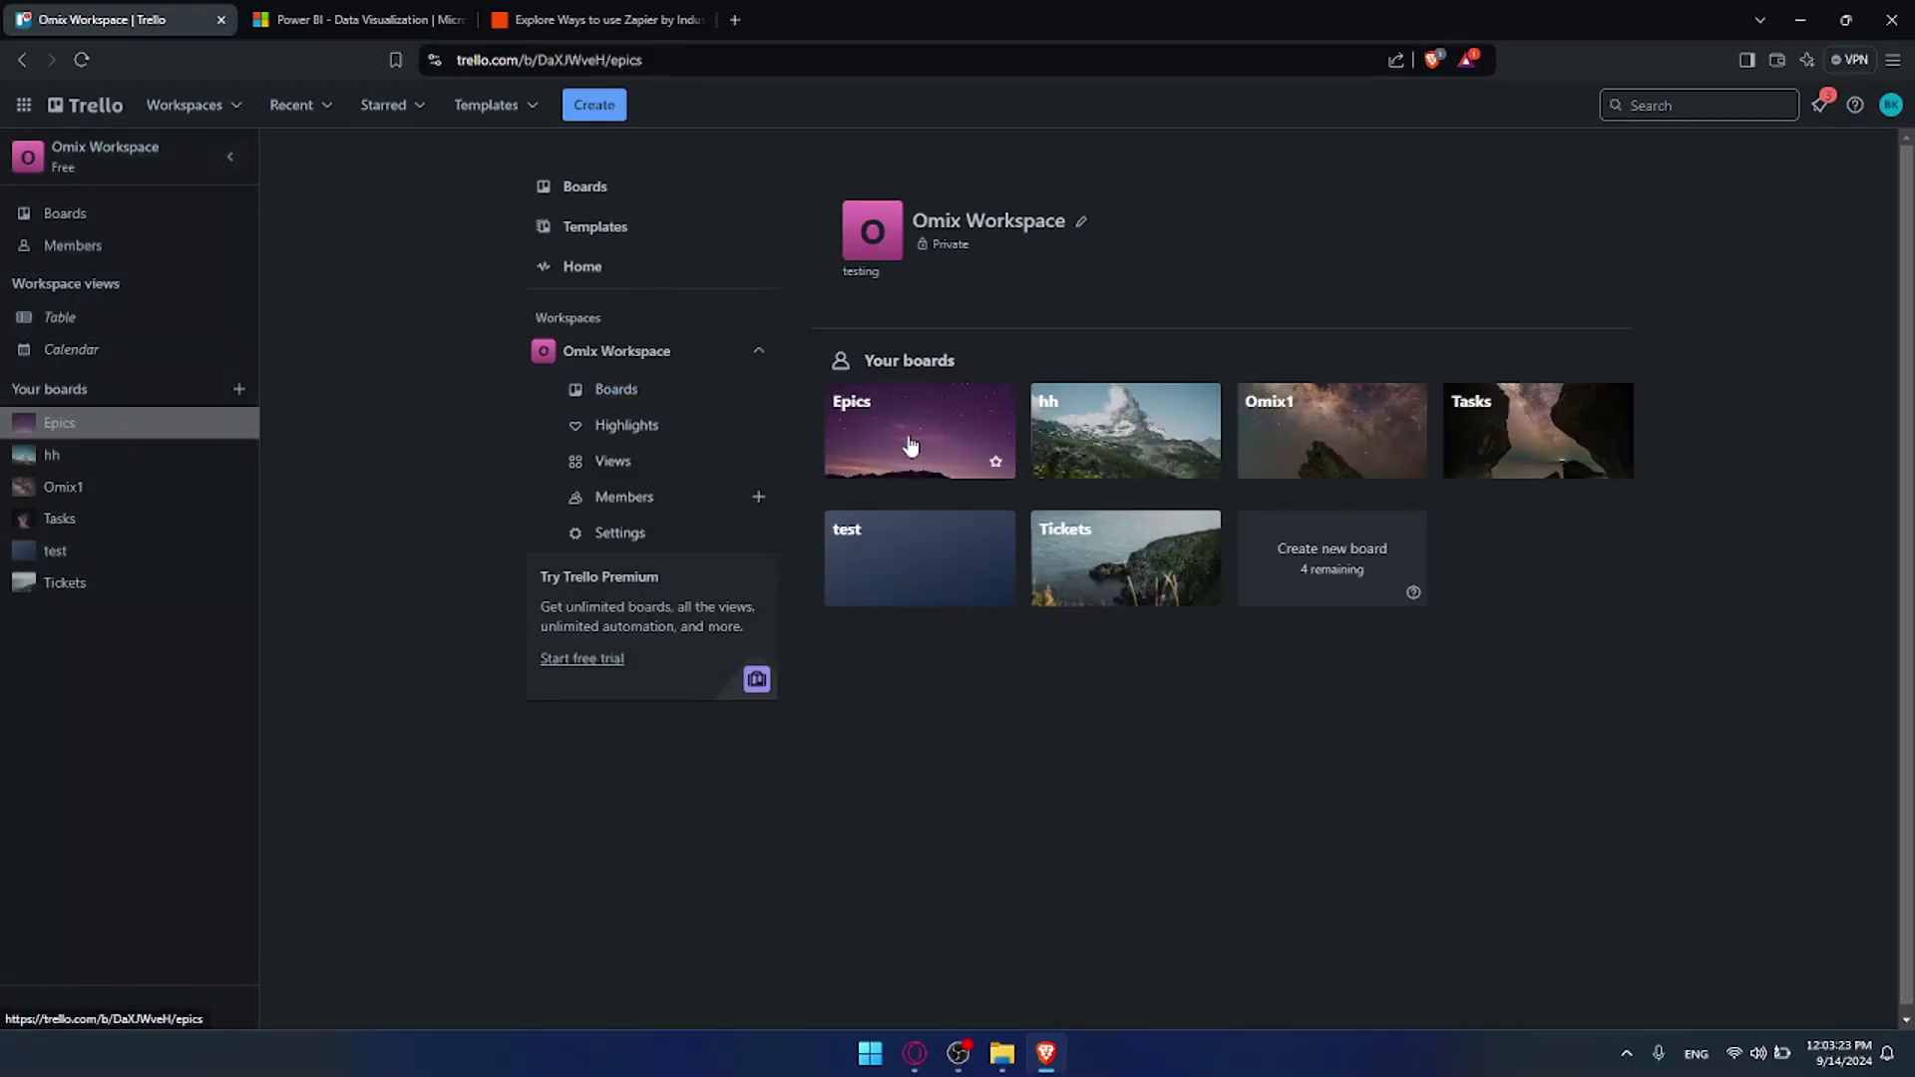
left_click(1074, 443)
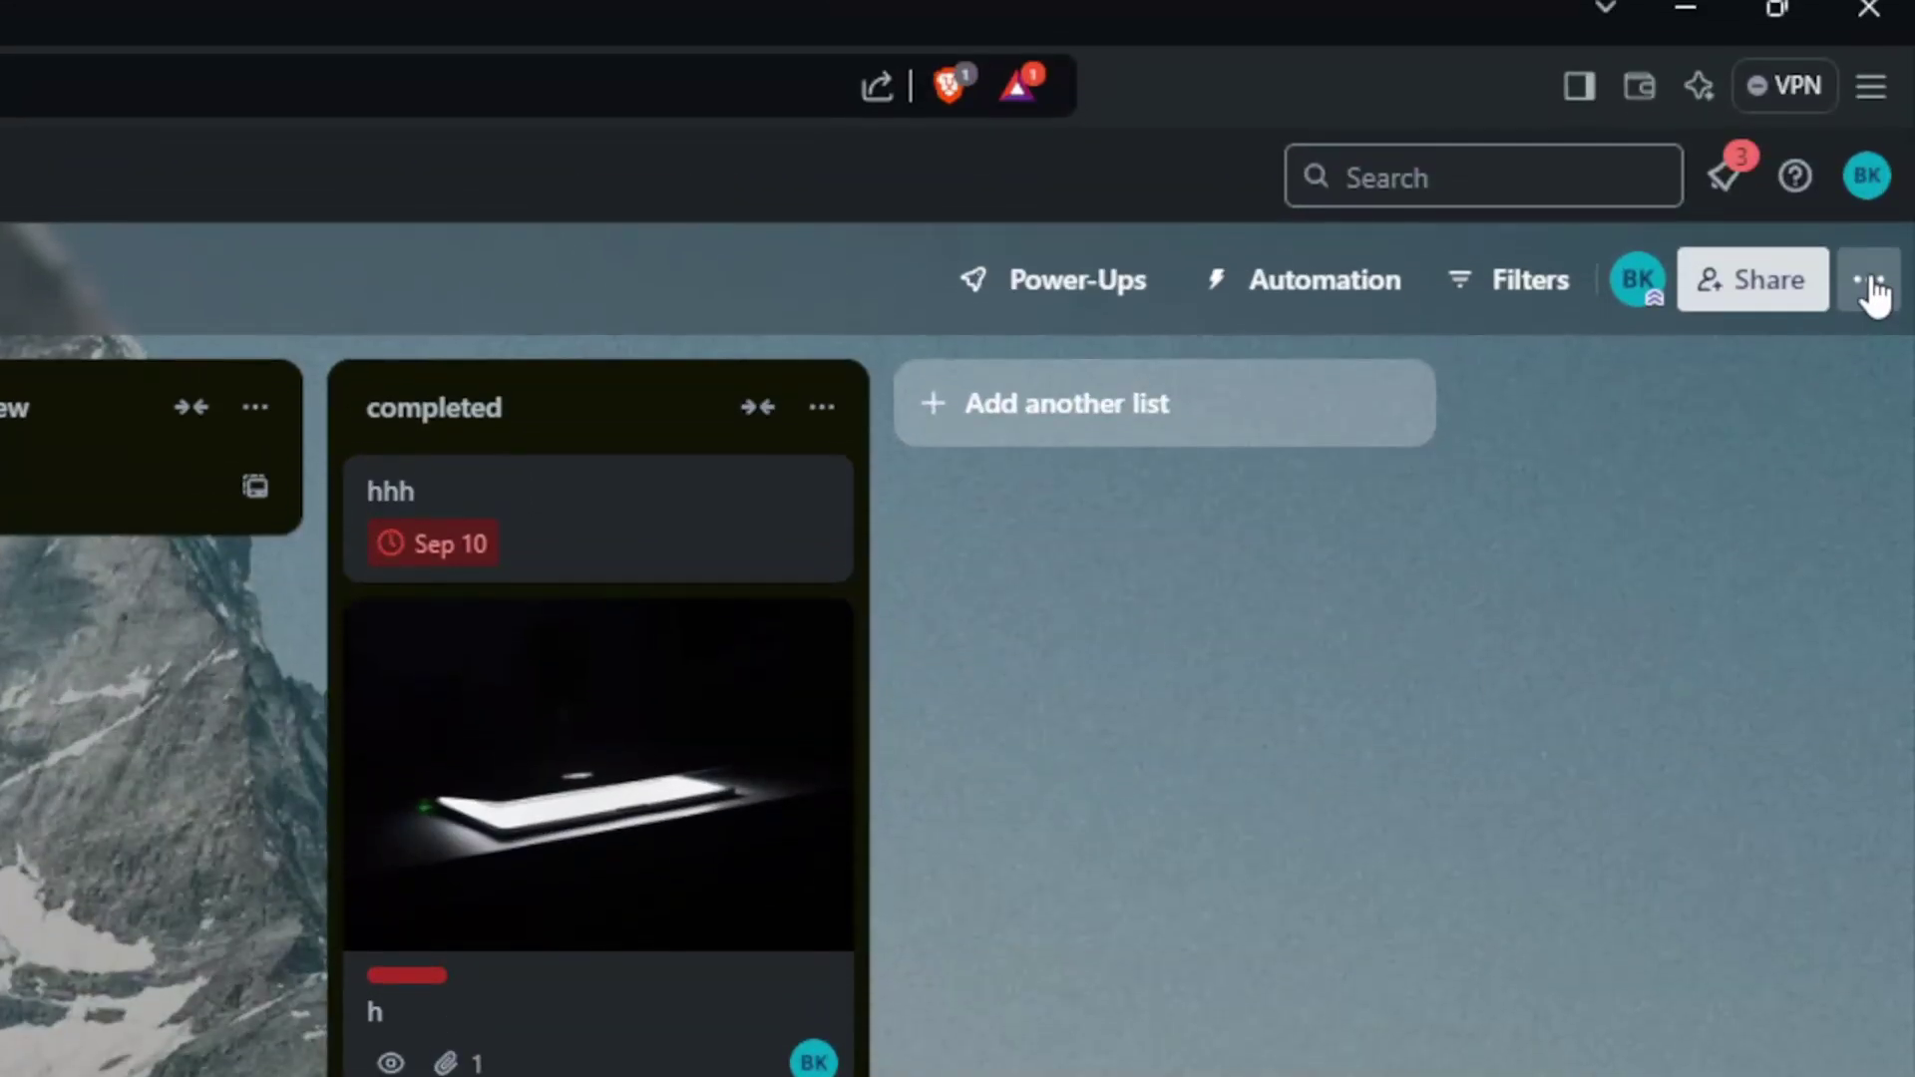
Export the hh board as JSON from the board menu's 'Print, export, and share' options
left_click(1892, 156)
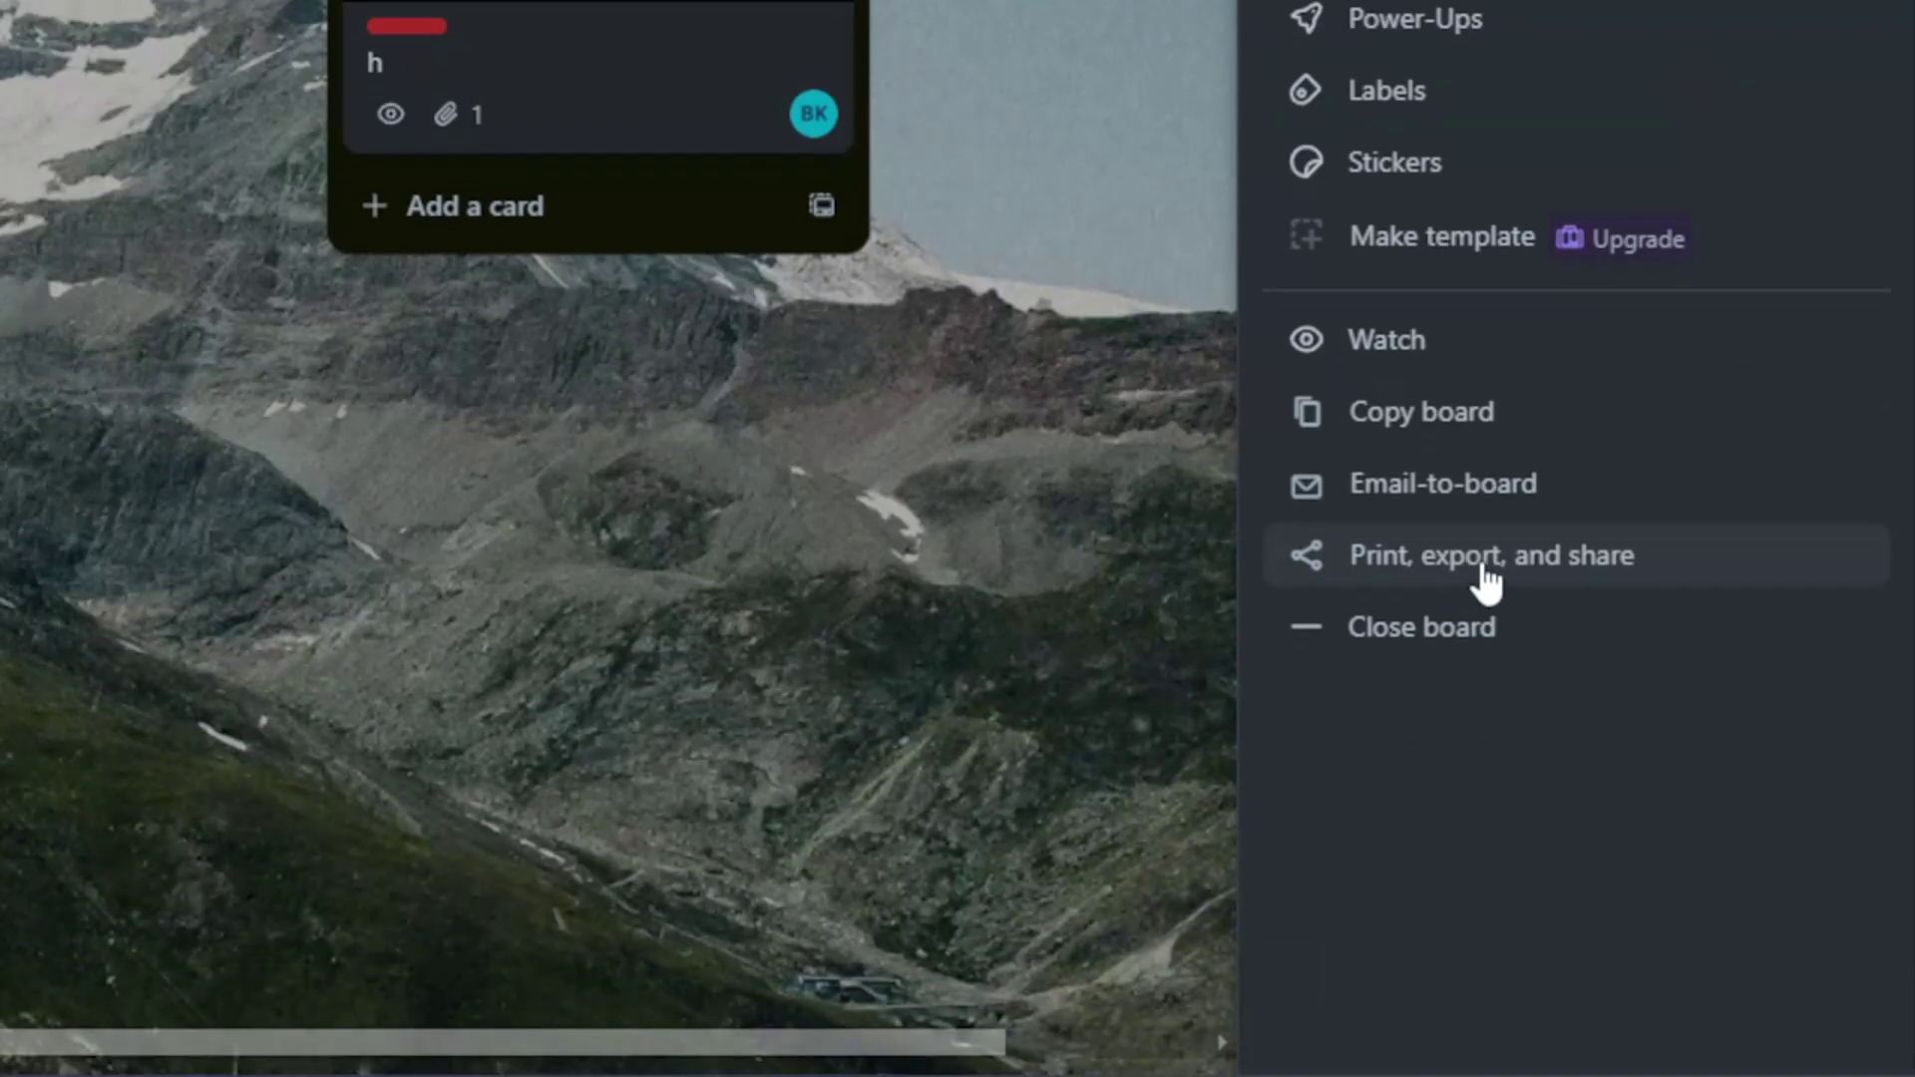
left_click(1483, 987)
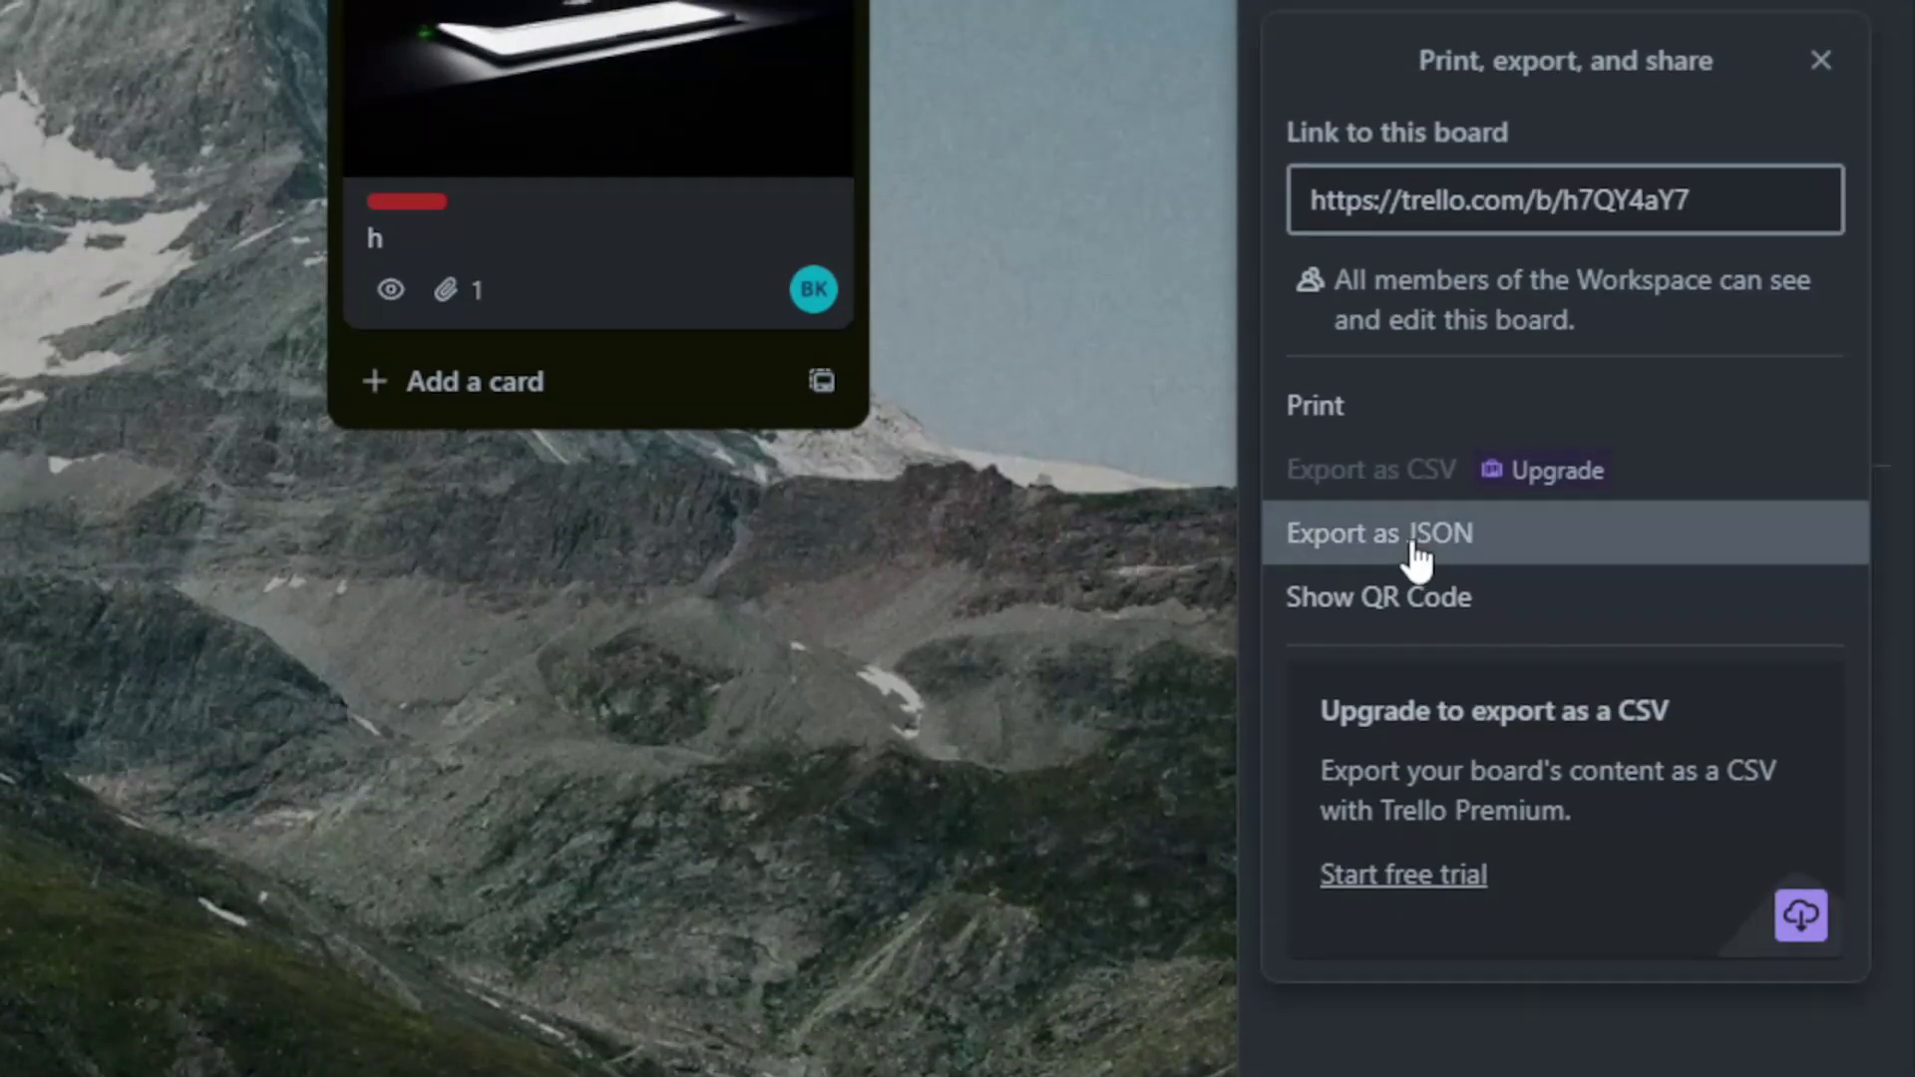
left_click(1409, 502)
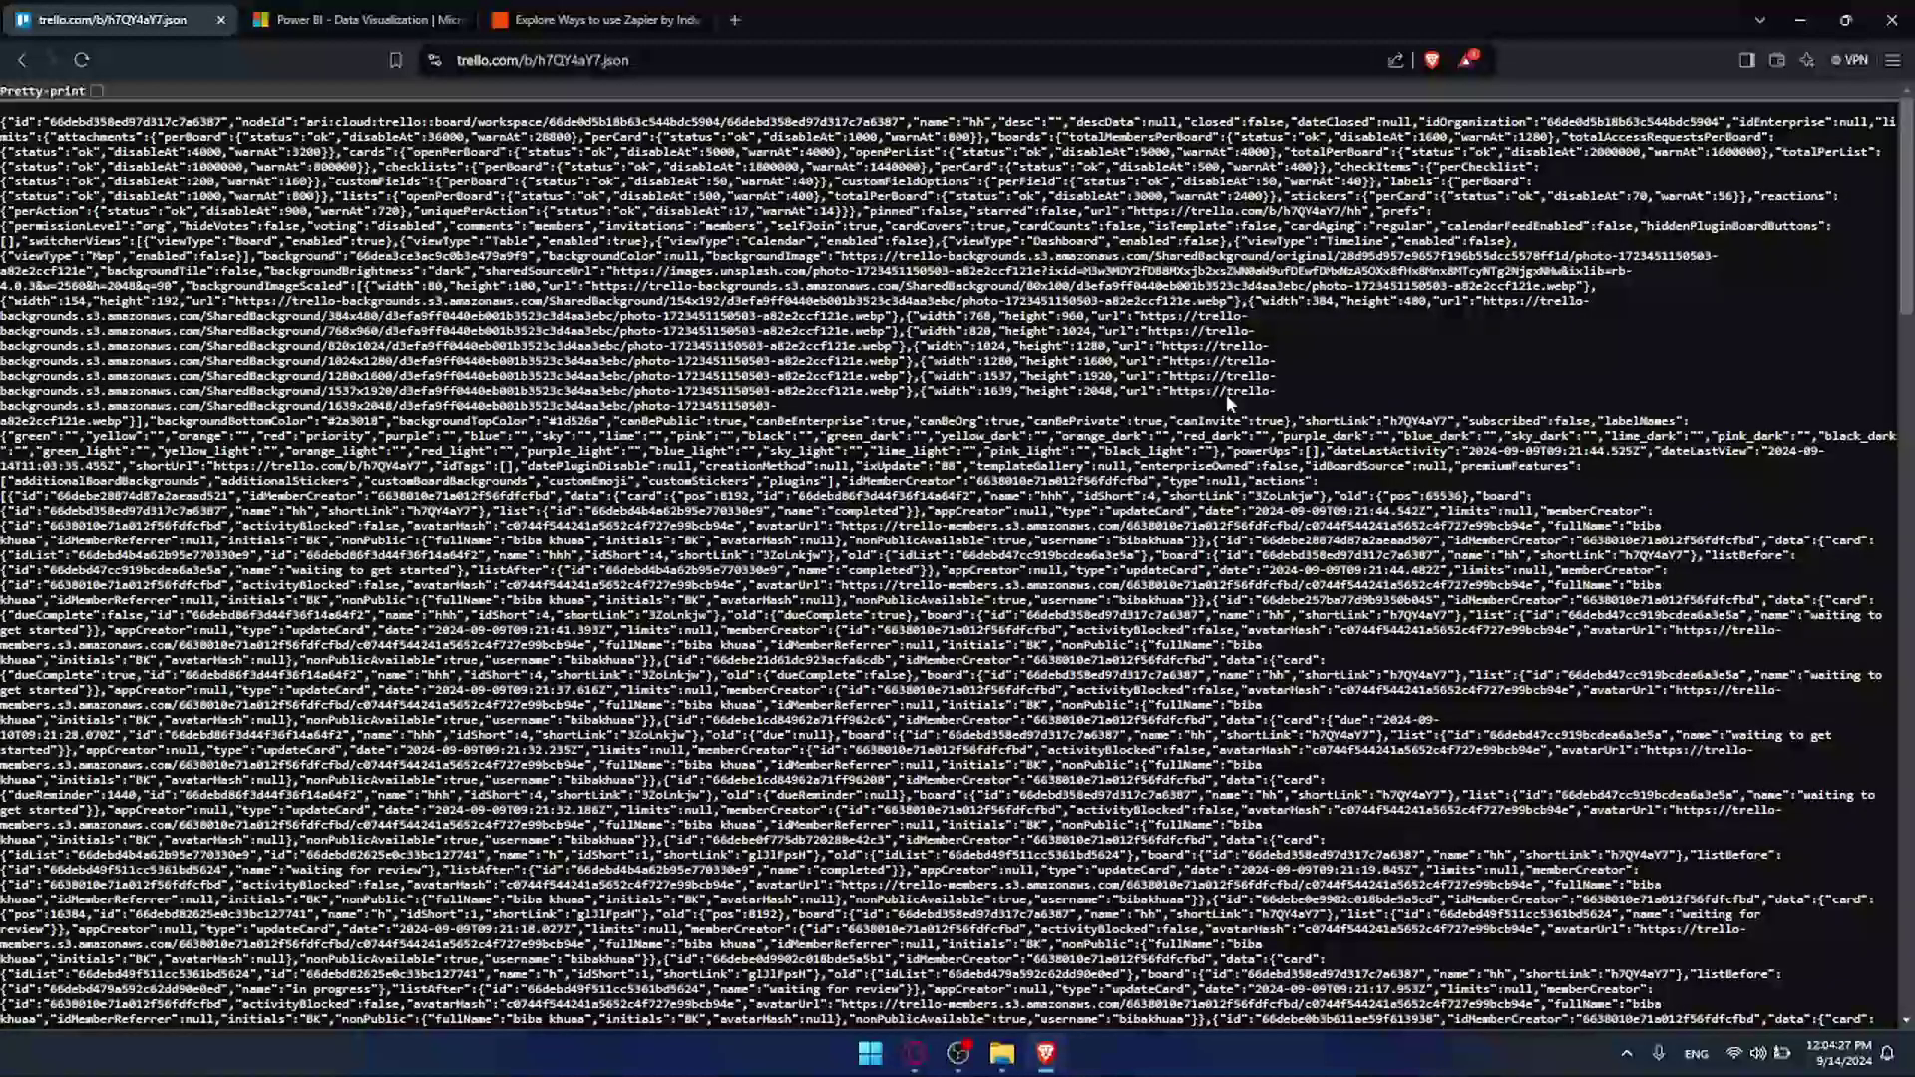
Preview printing the JSON page, view the 'Save as PDF' destination, then cancel without printing
scroll(827, 322, "down", 15)
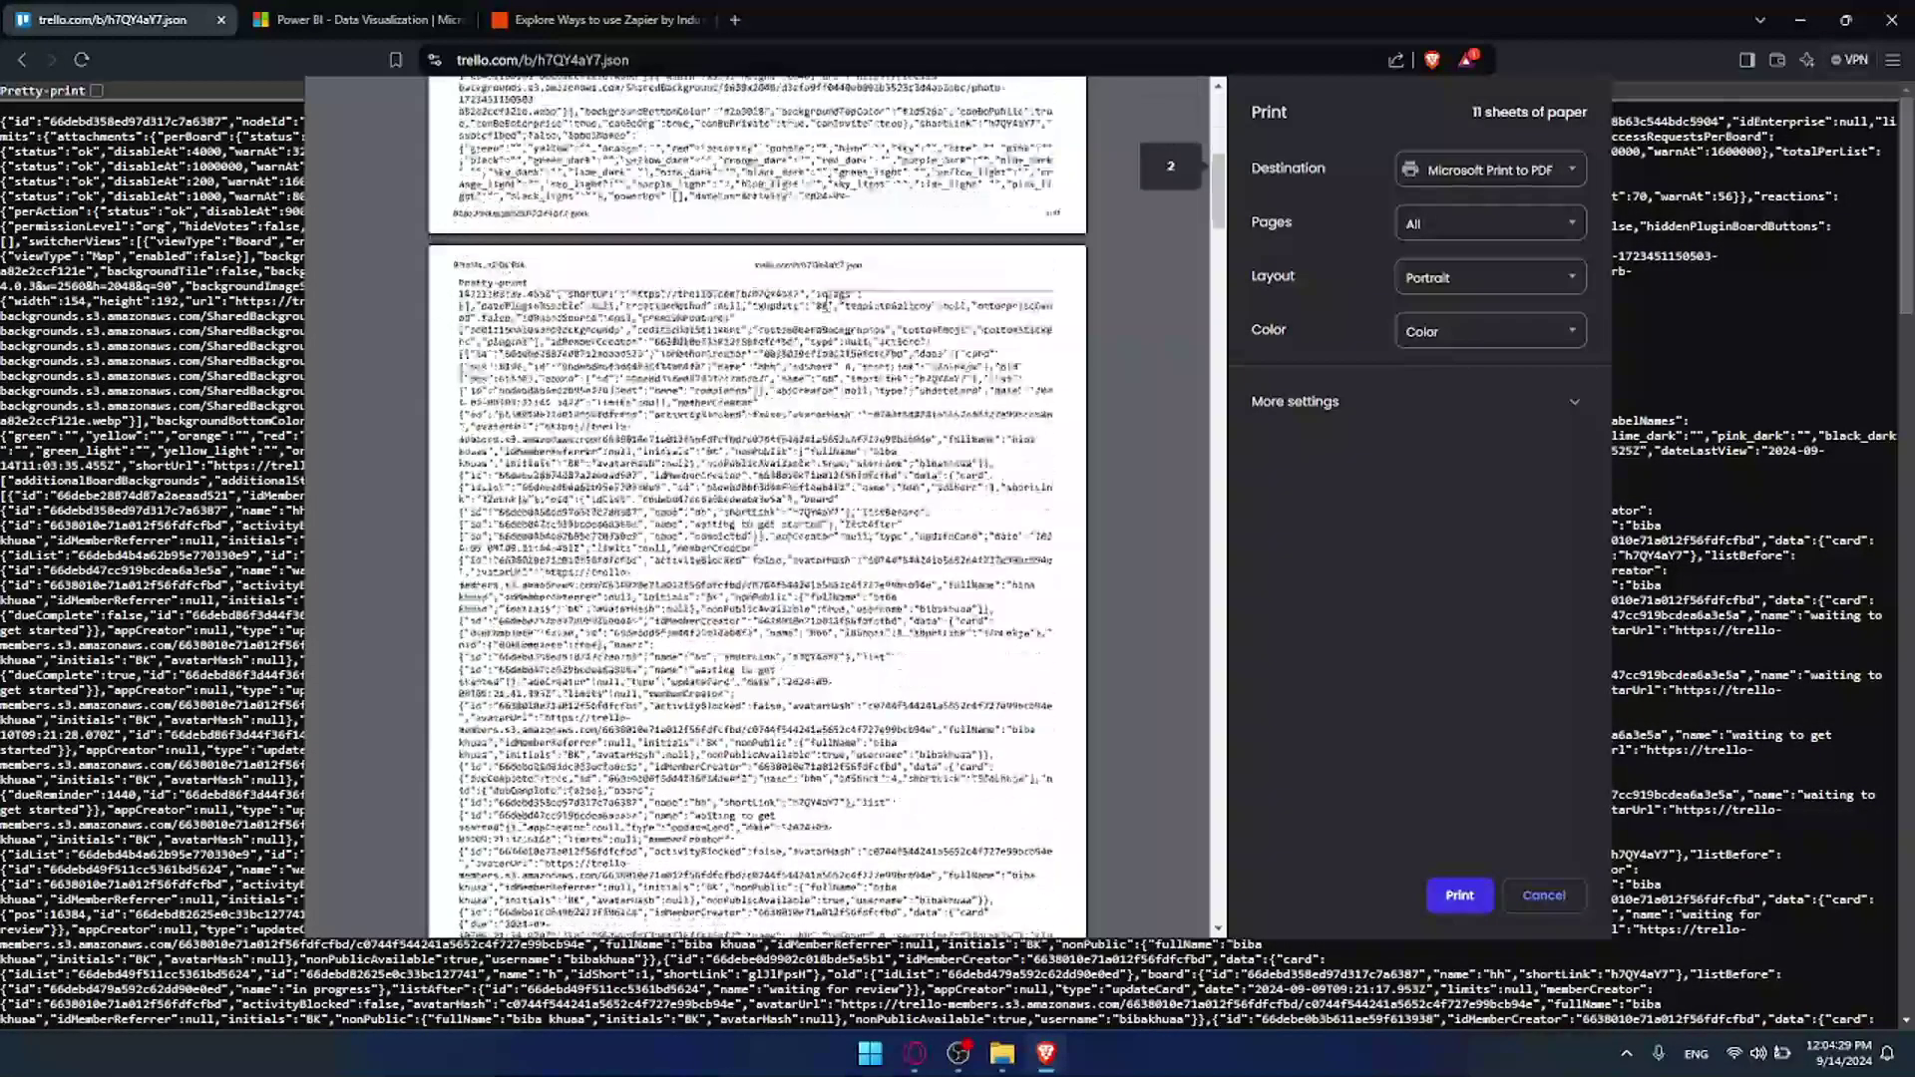
scroll(827, 322, "down", 3)
left_click(1542, 170)
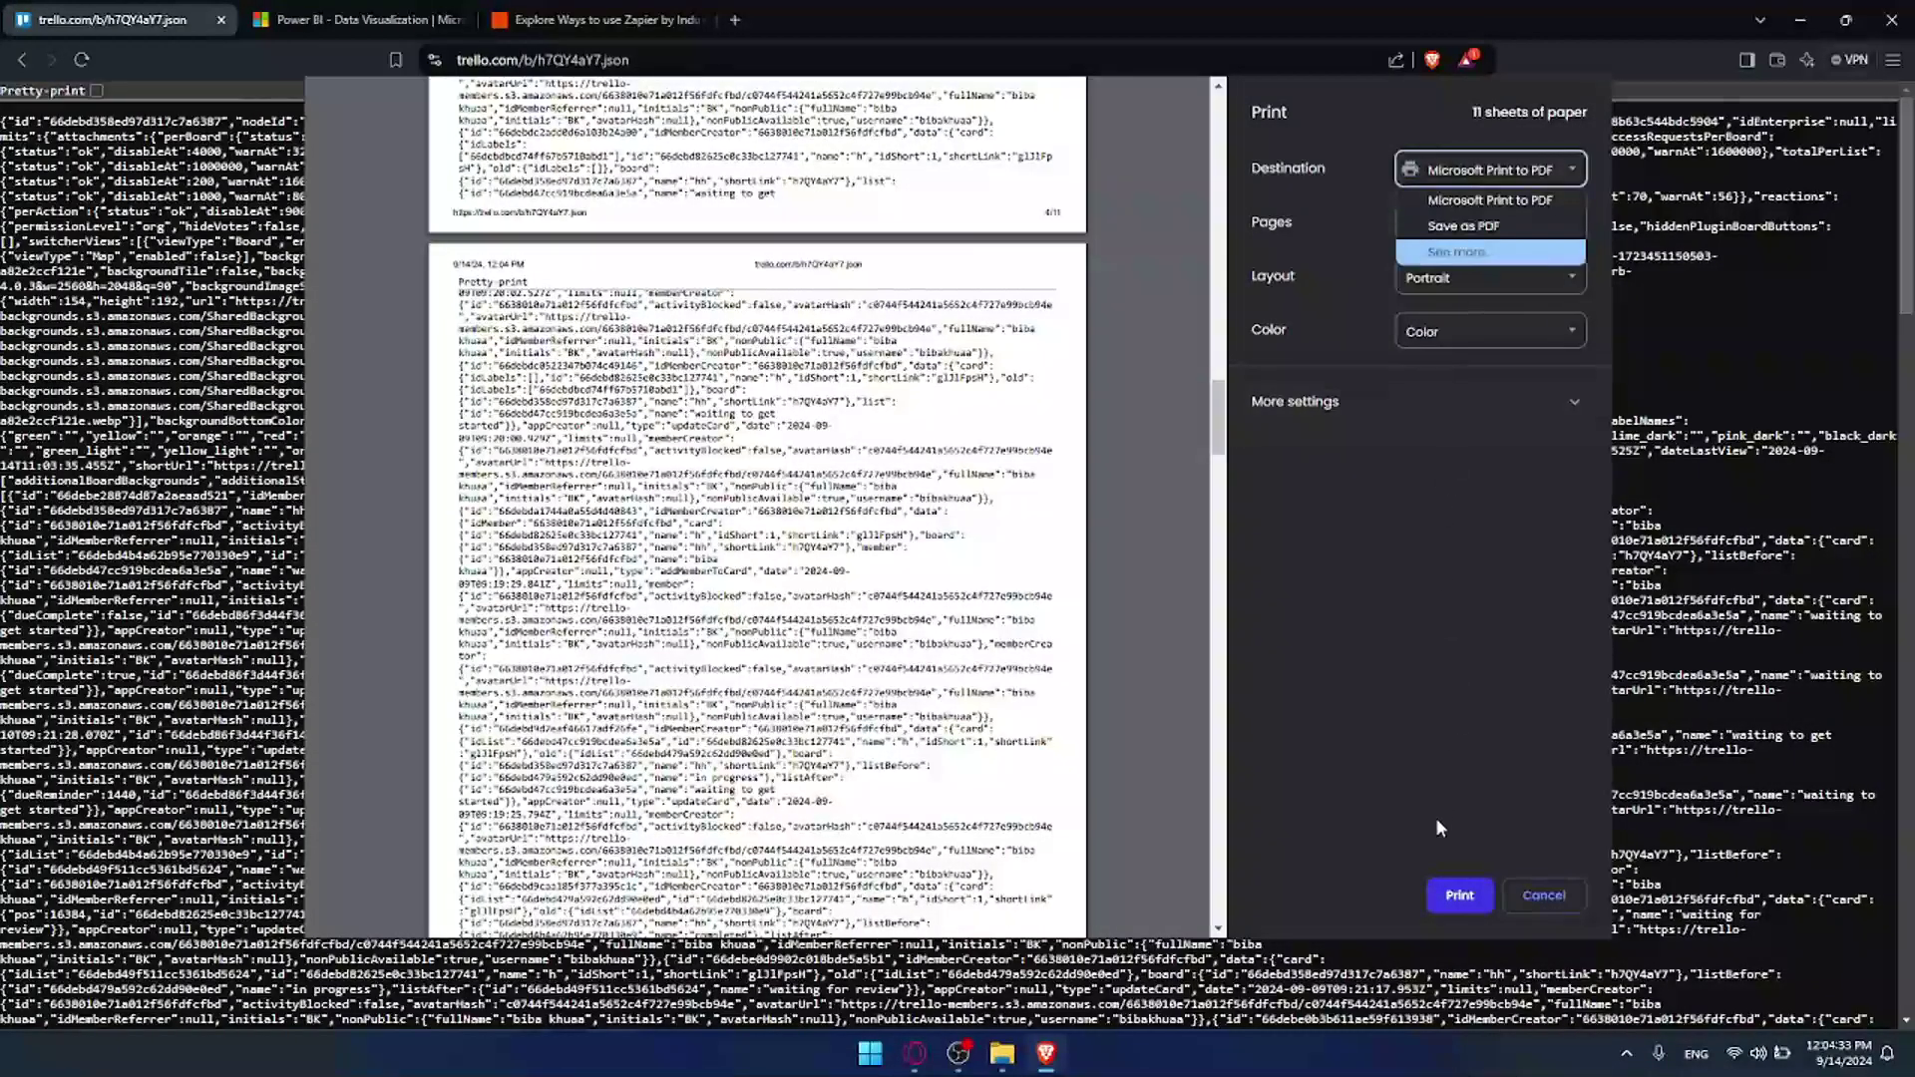
left_click(1544, 894)
left_click(1544, 895)
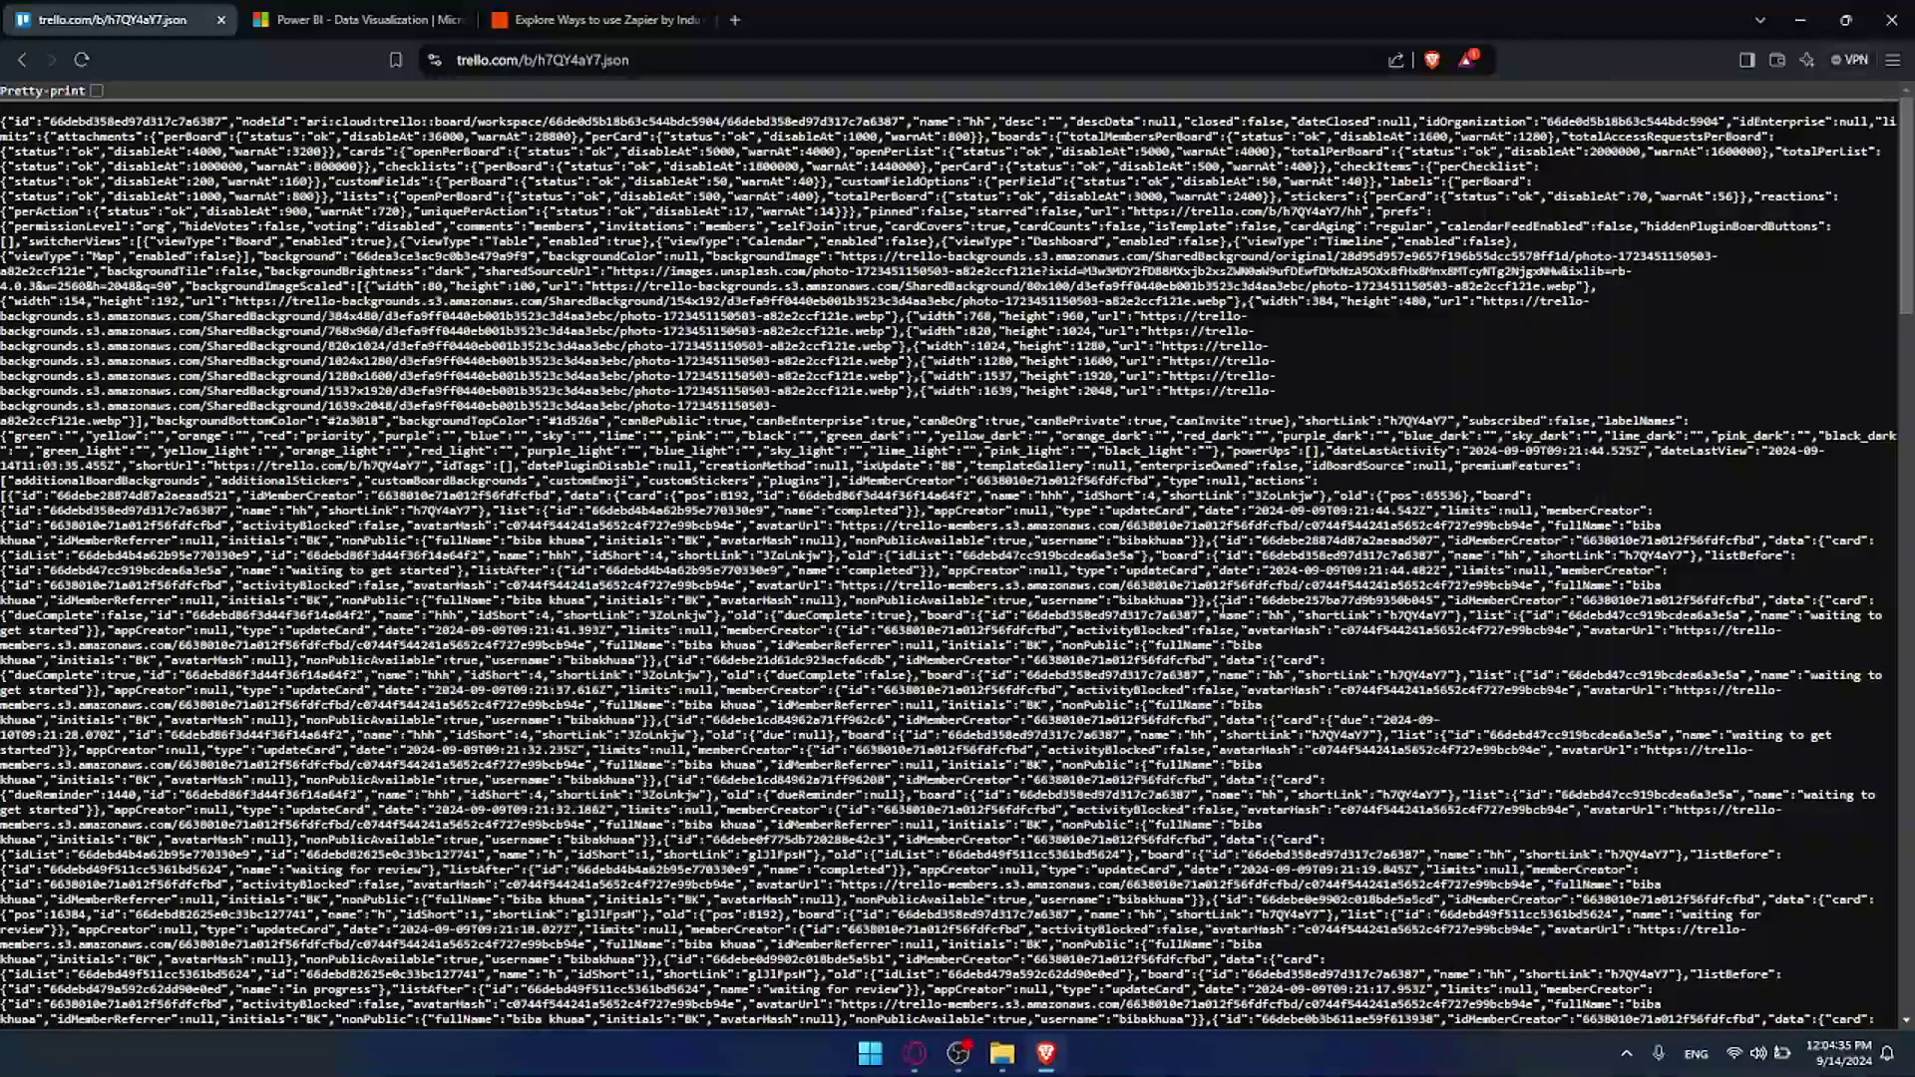
scroll(1194, 513, "down", 10)
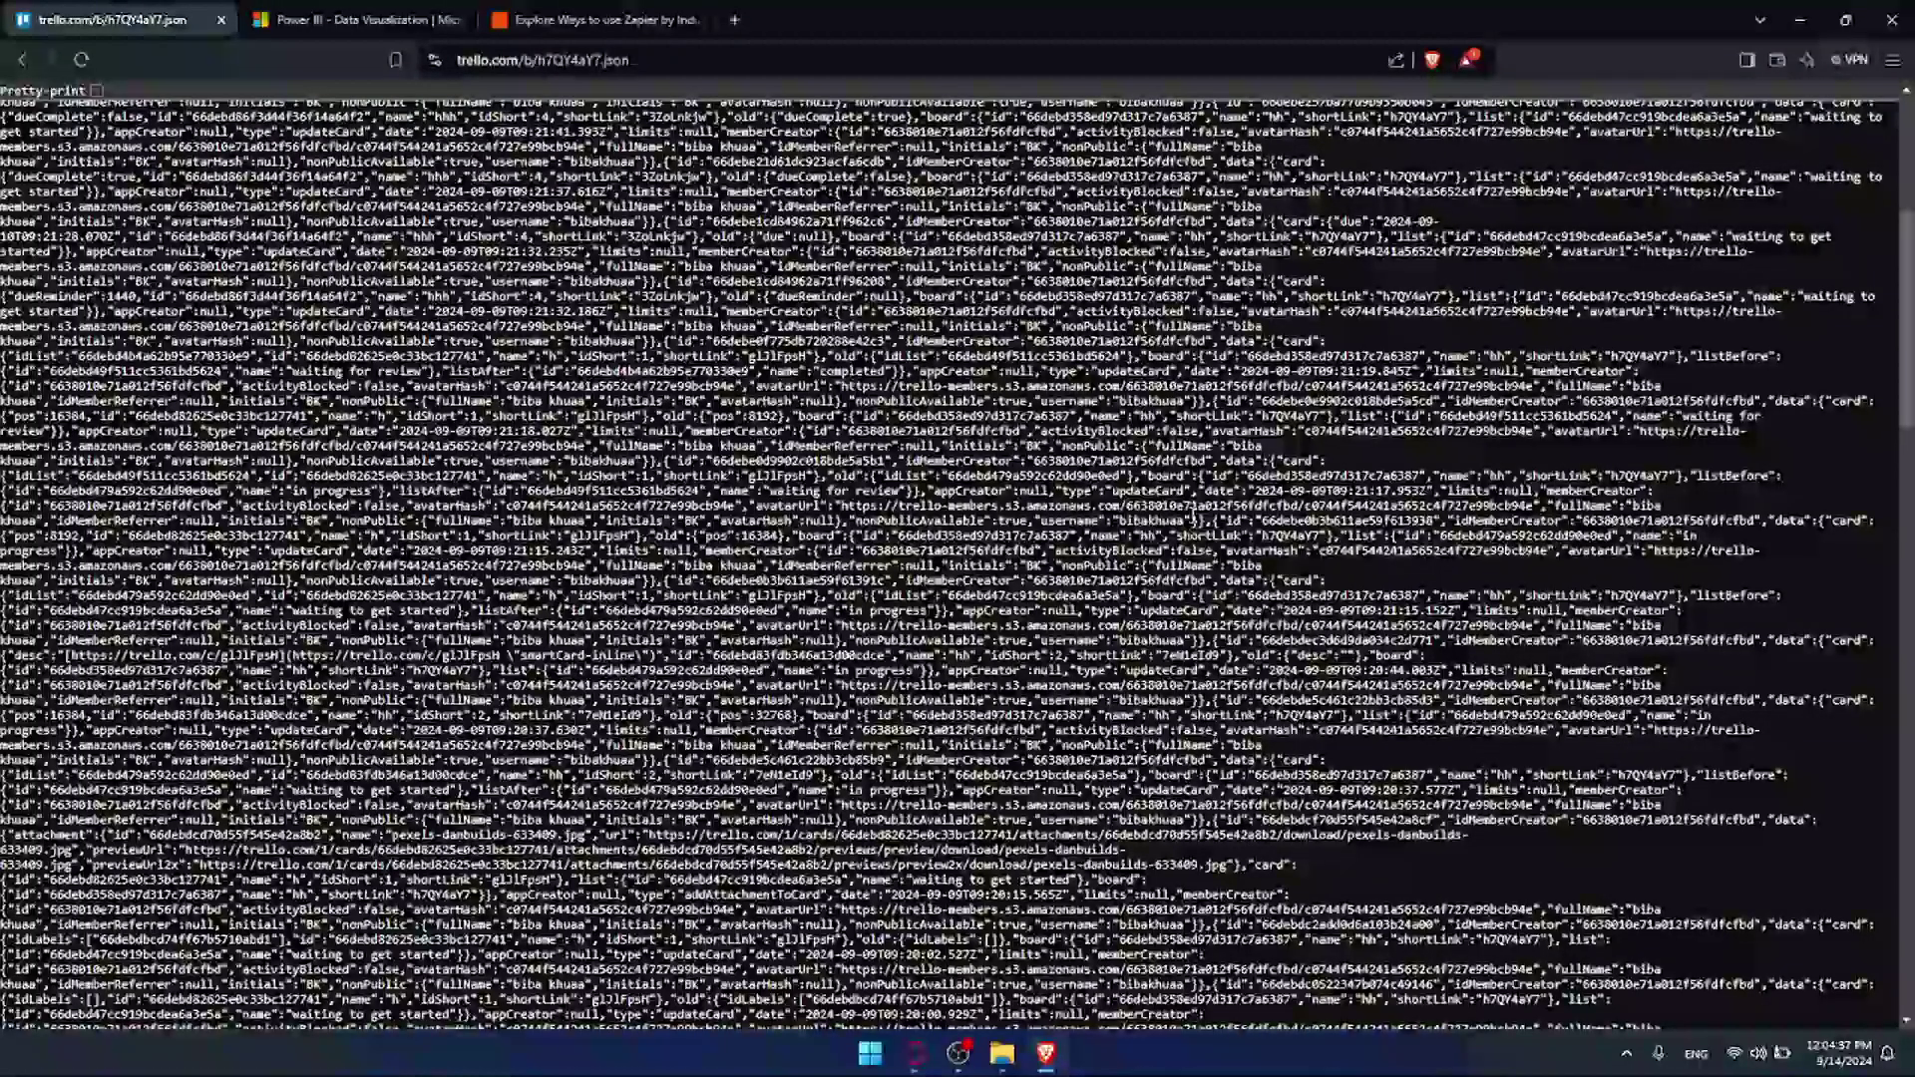
Switch to the Power BI tab, open the Playground Home page, and collapse then re-expand the sidebar
left_click(324, 12)
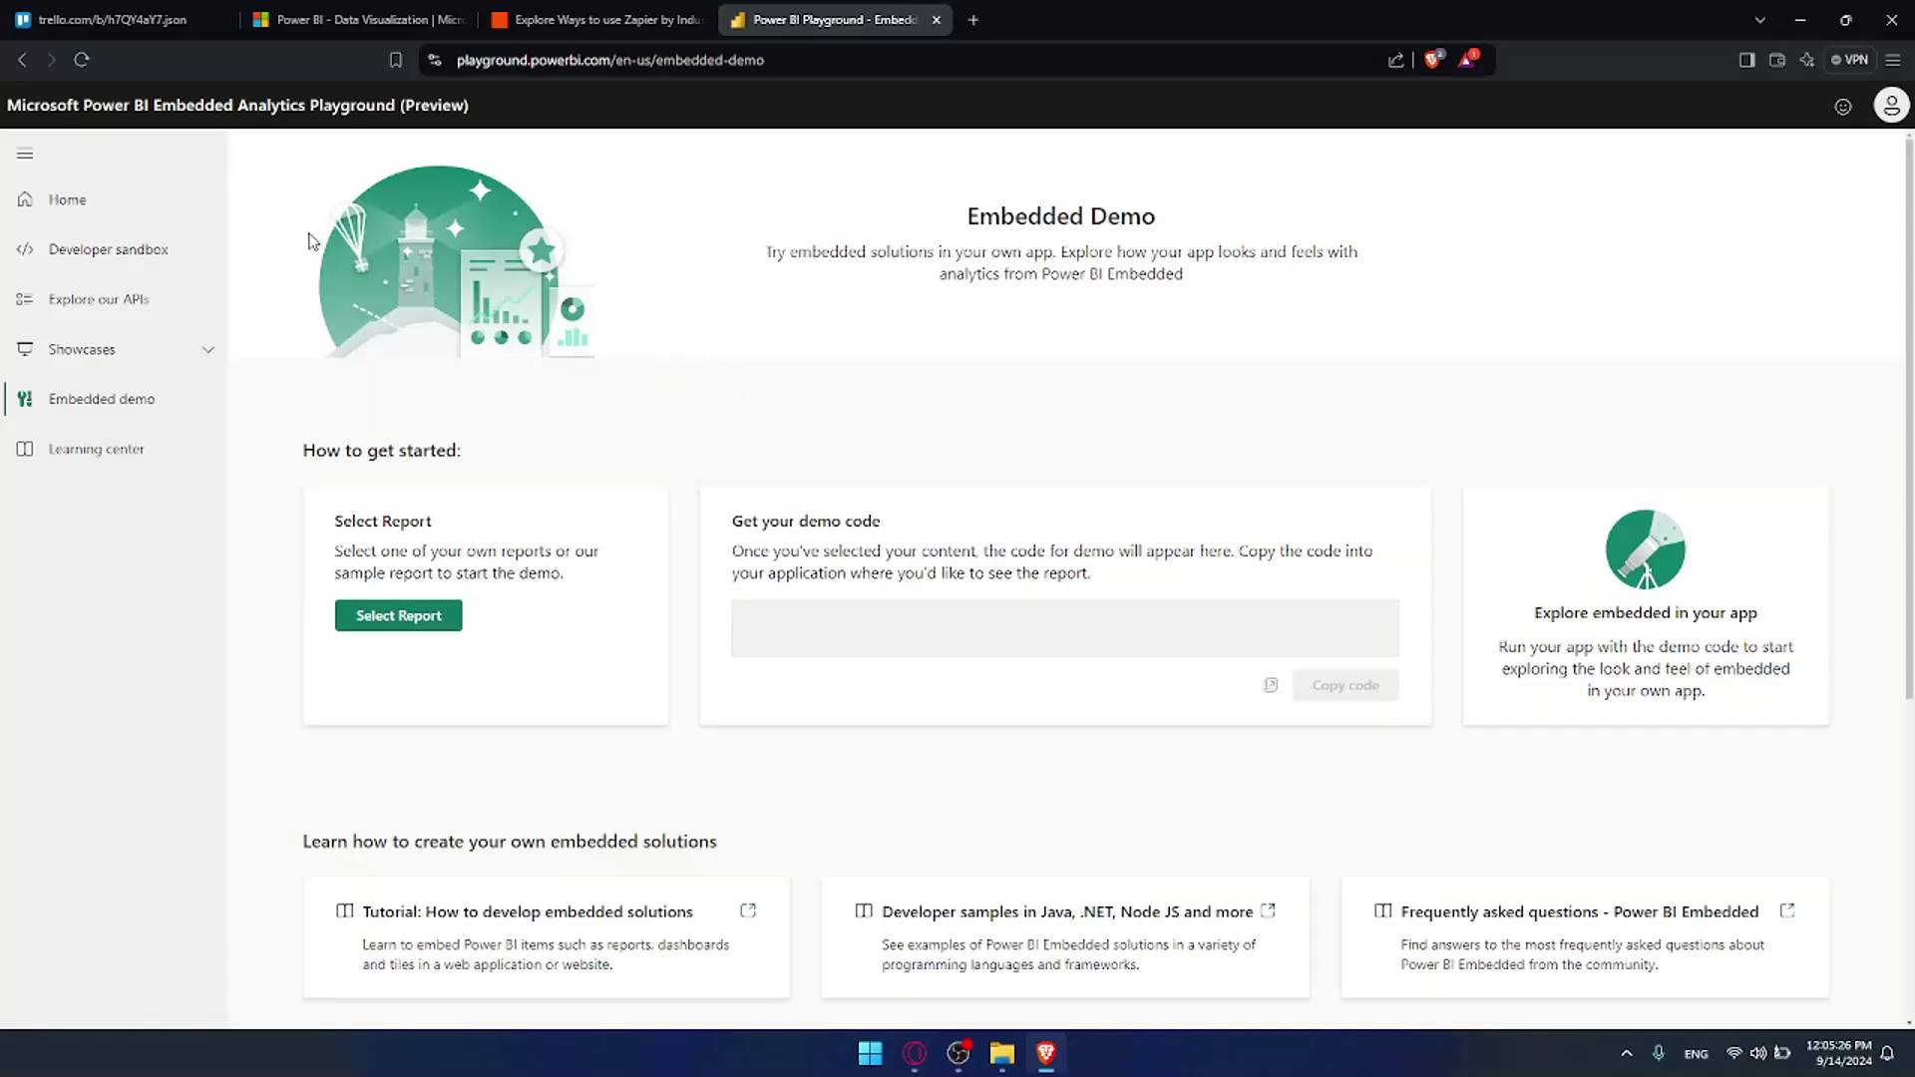
left_click(89, 216)
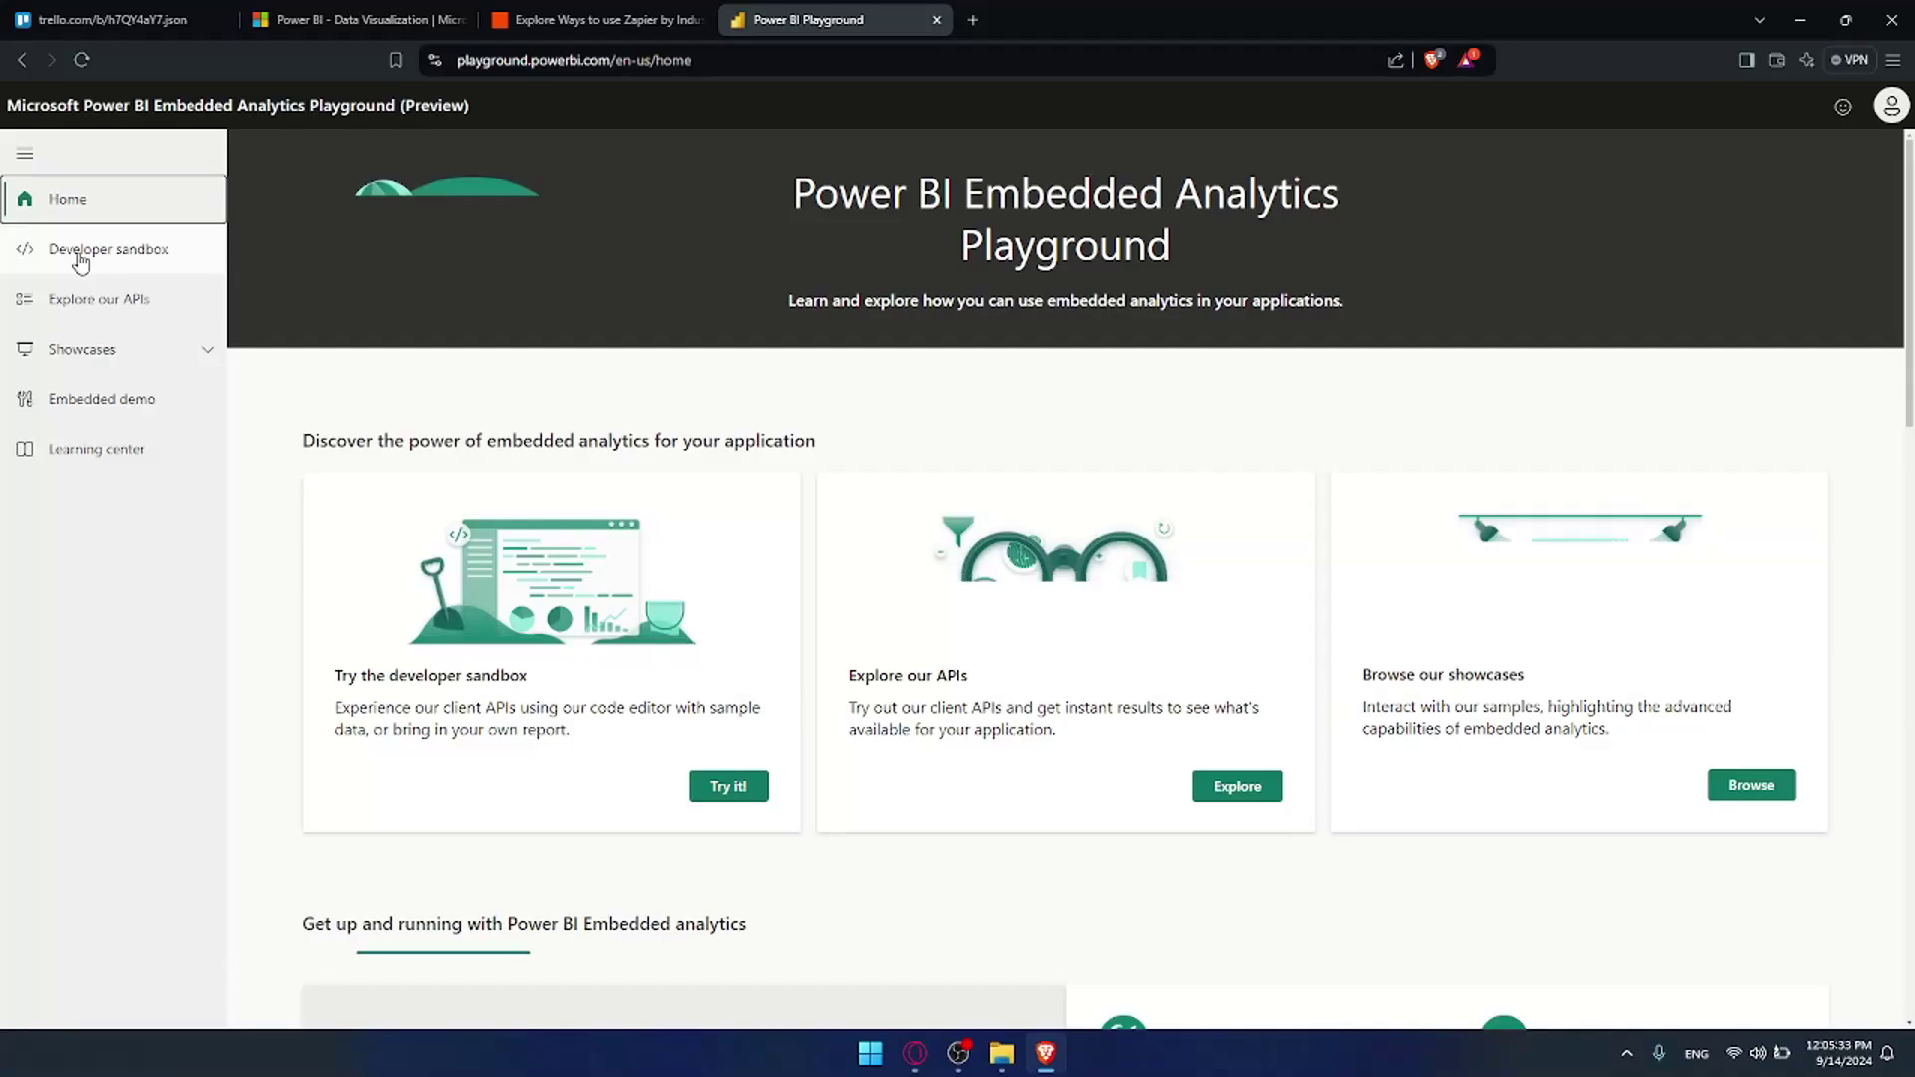
left_click(23, 157)
left_click(21, 163)
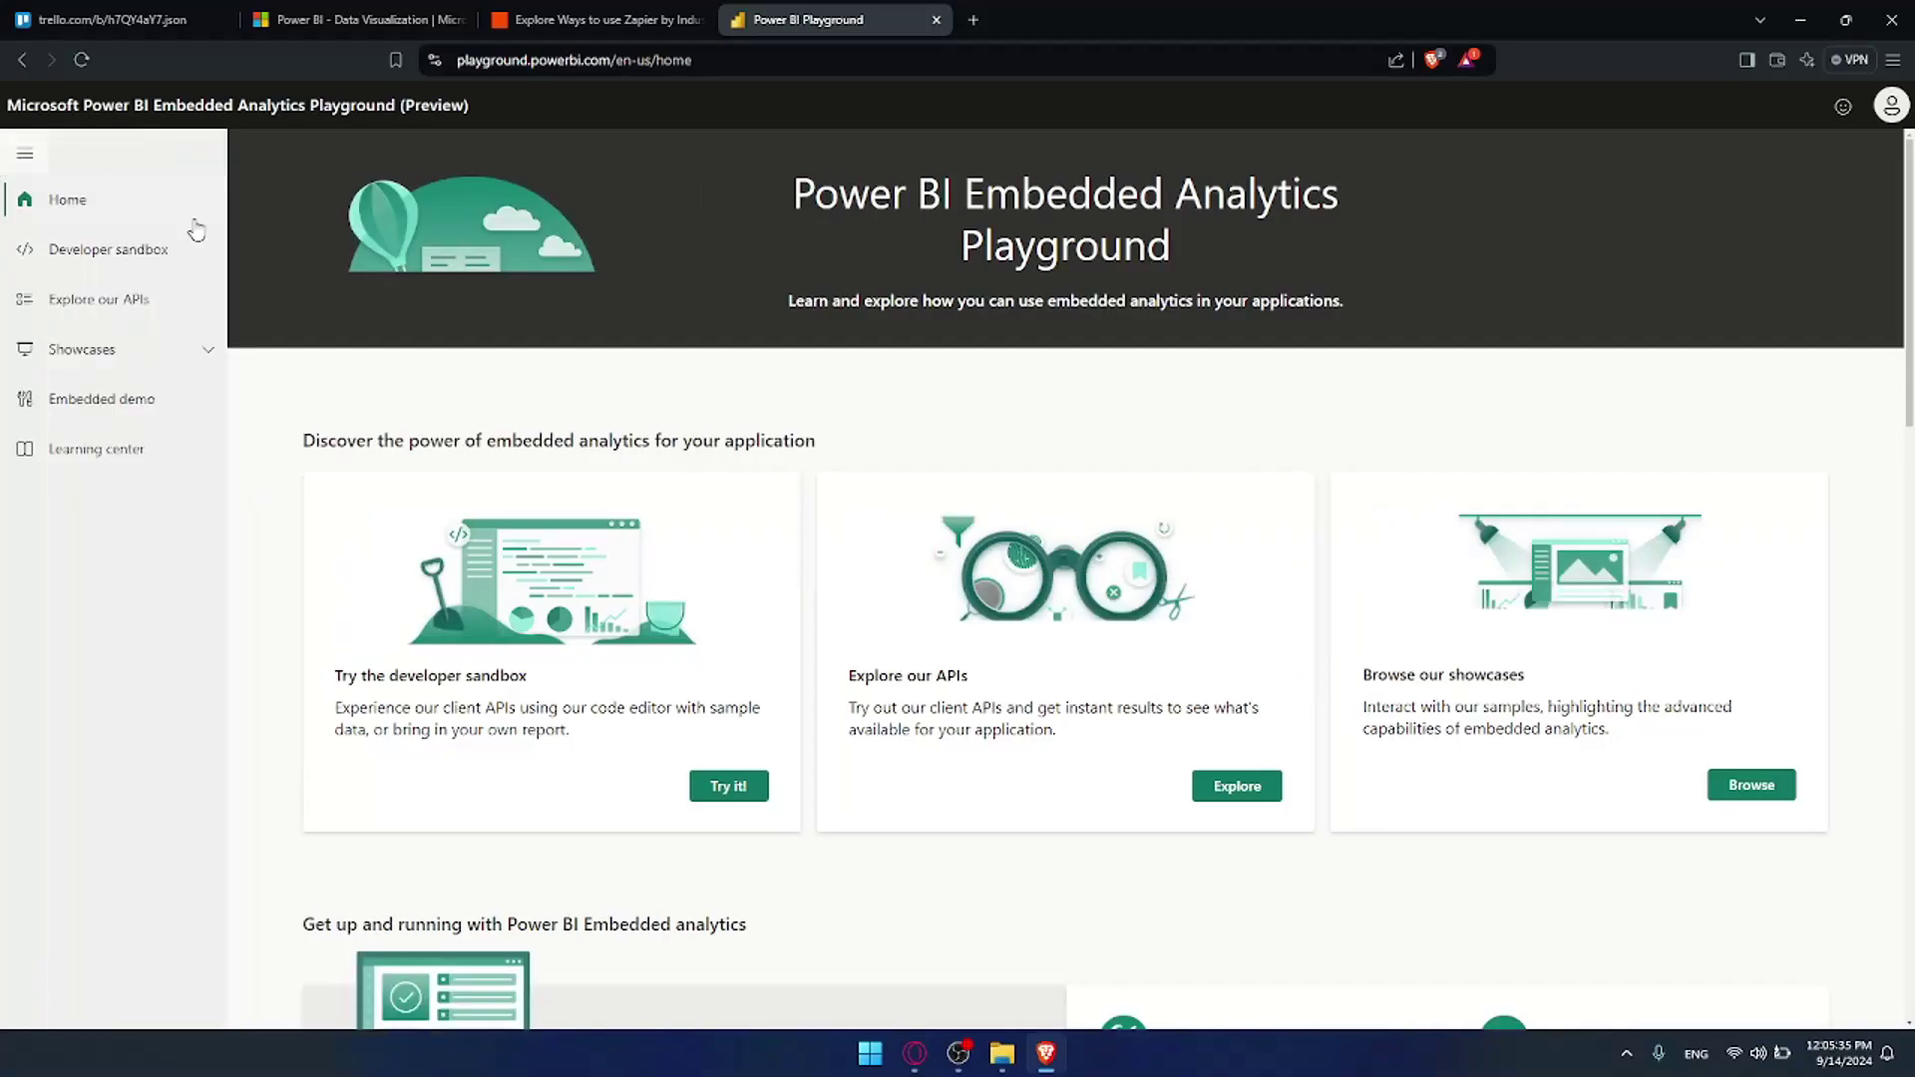